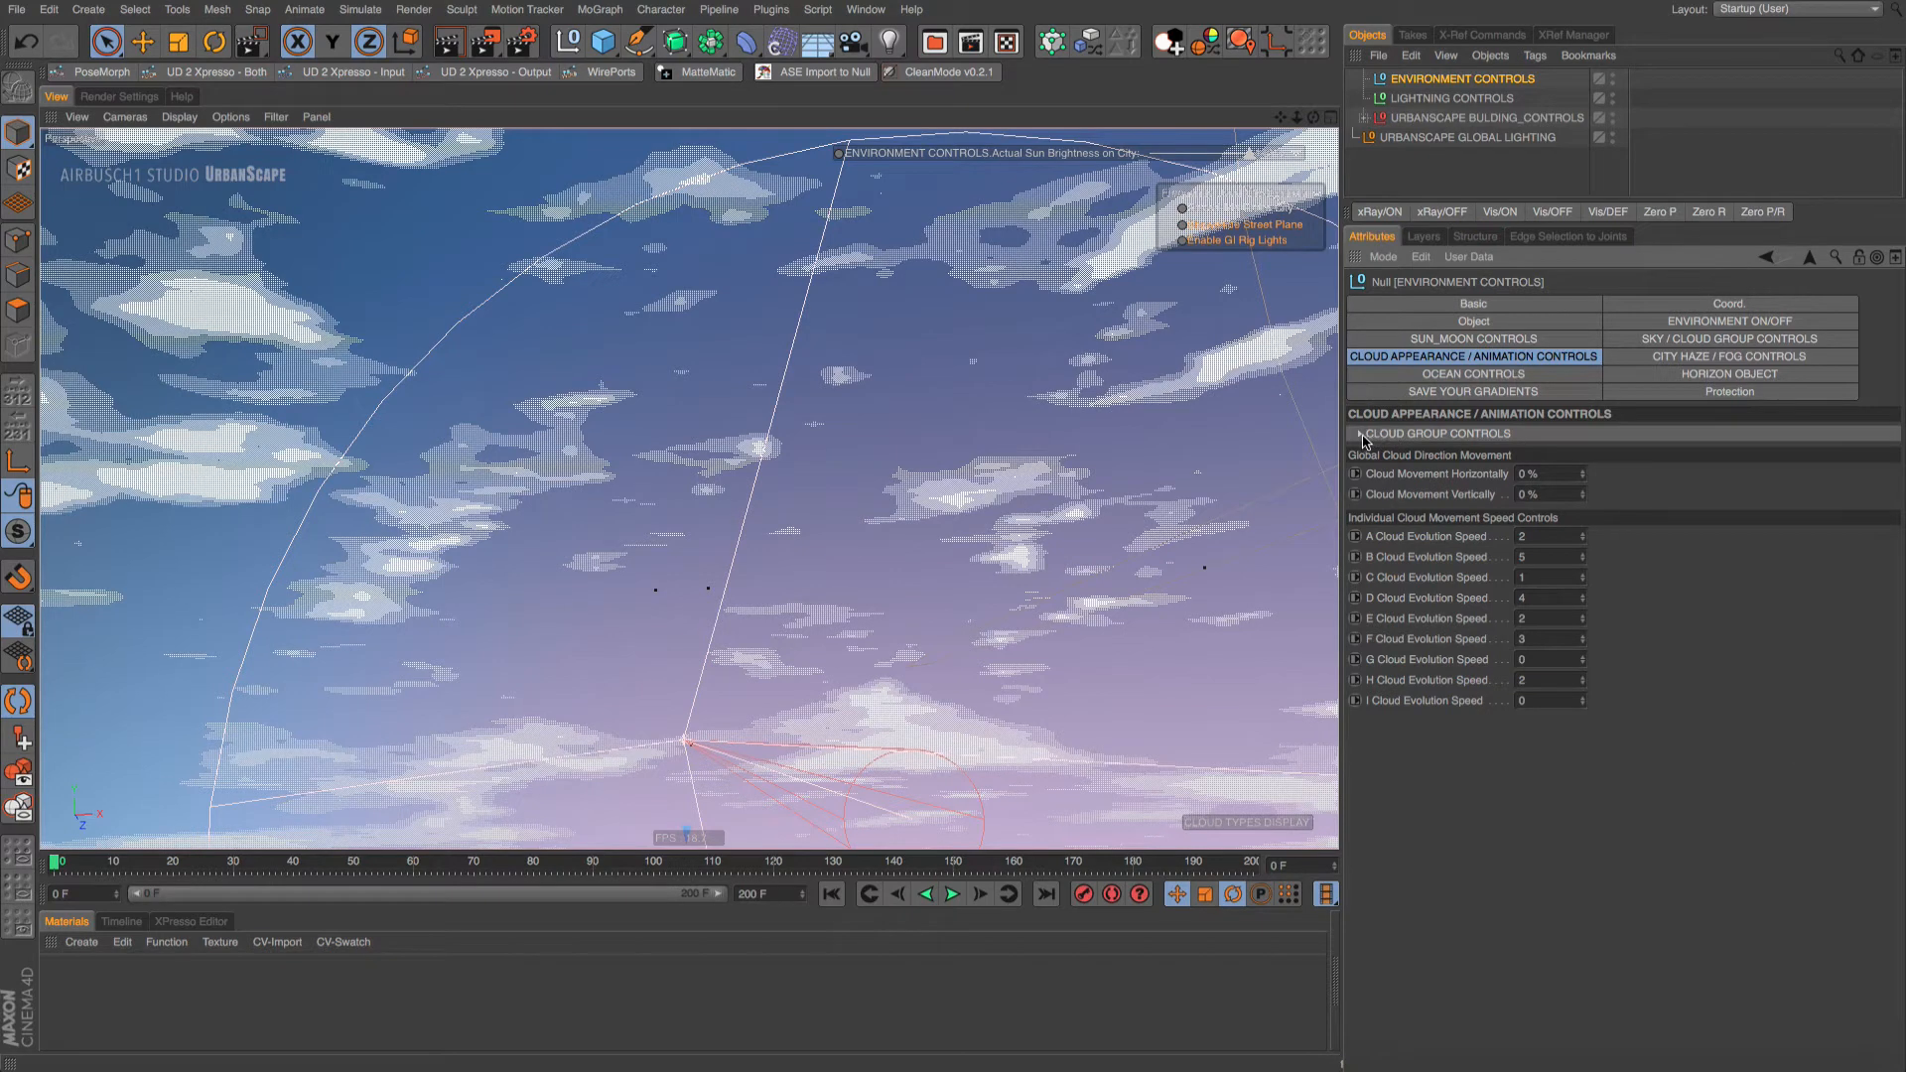
Set the global horizontal cloud movement to 1 % and play the animation to preview the cloud drift
left_click(1361, 435)
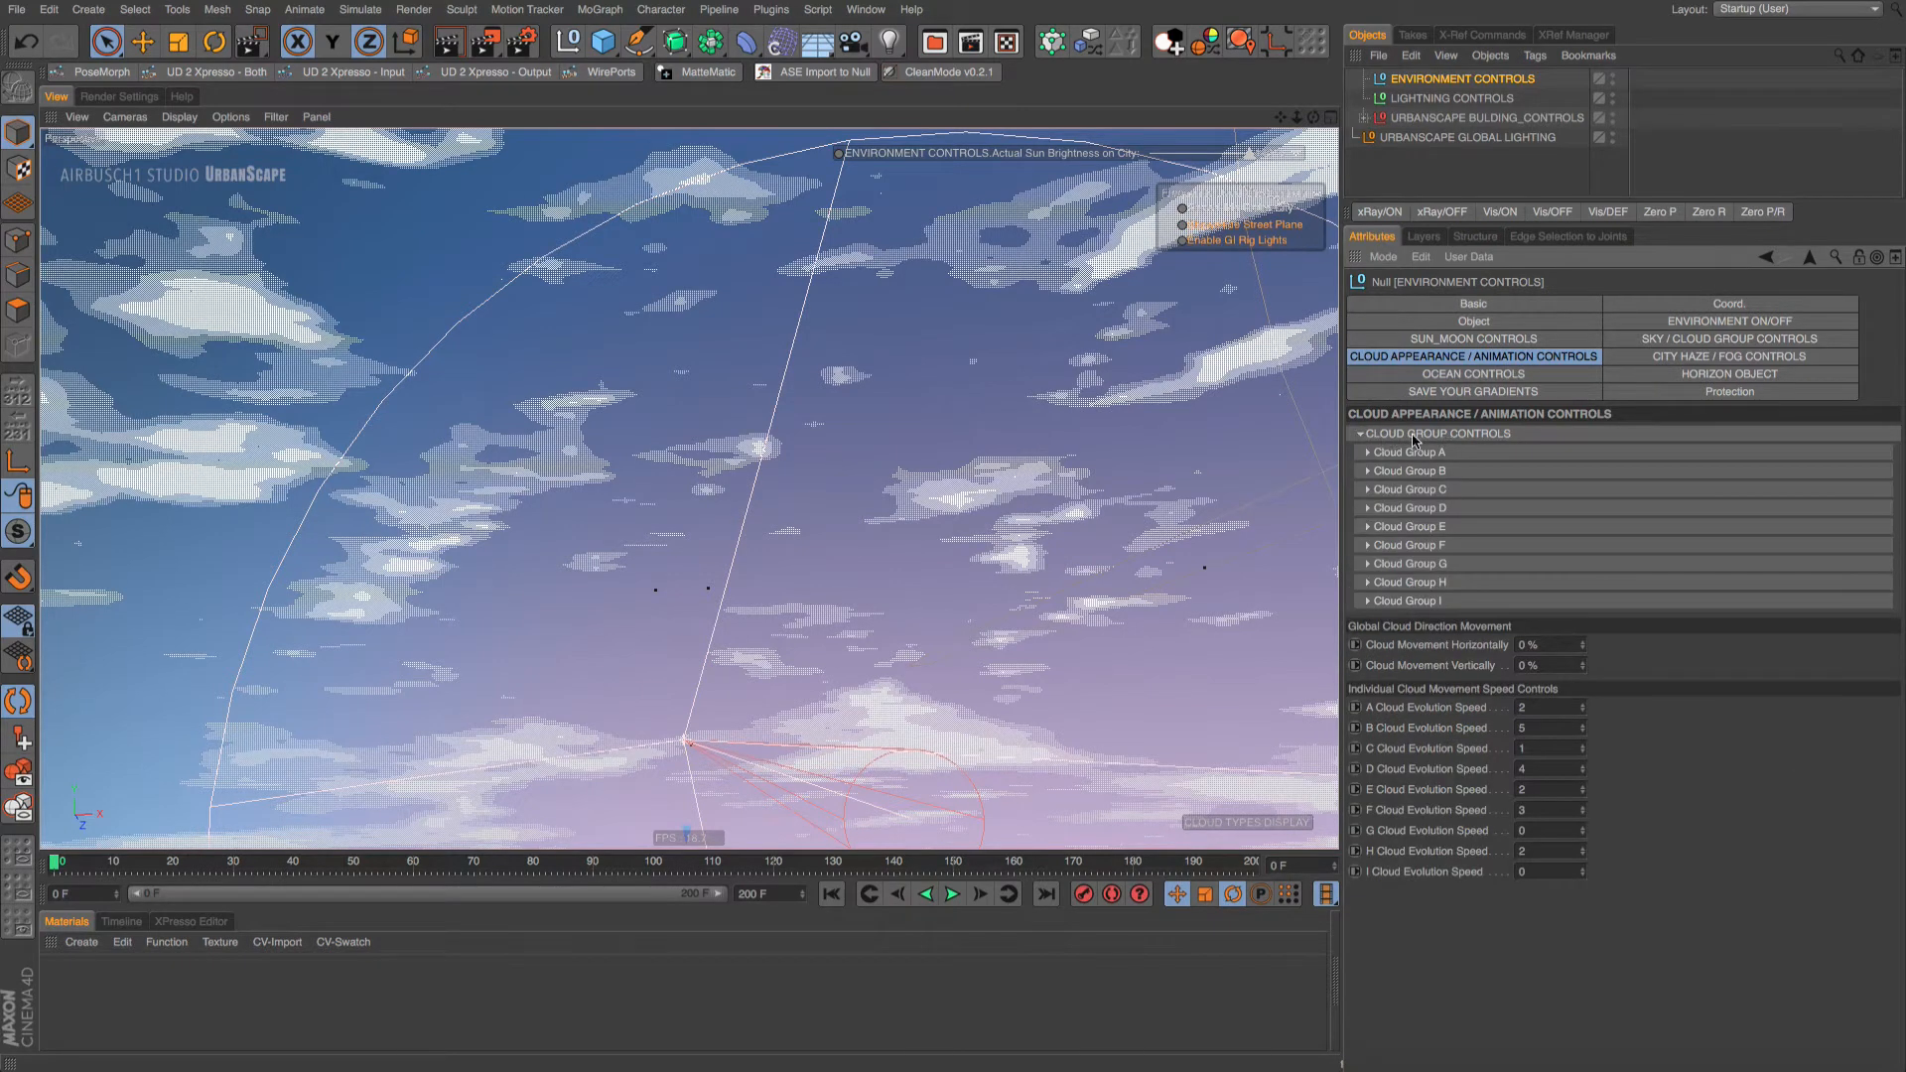
left_click(1361, 435)
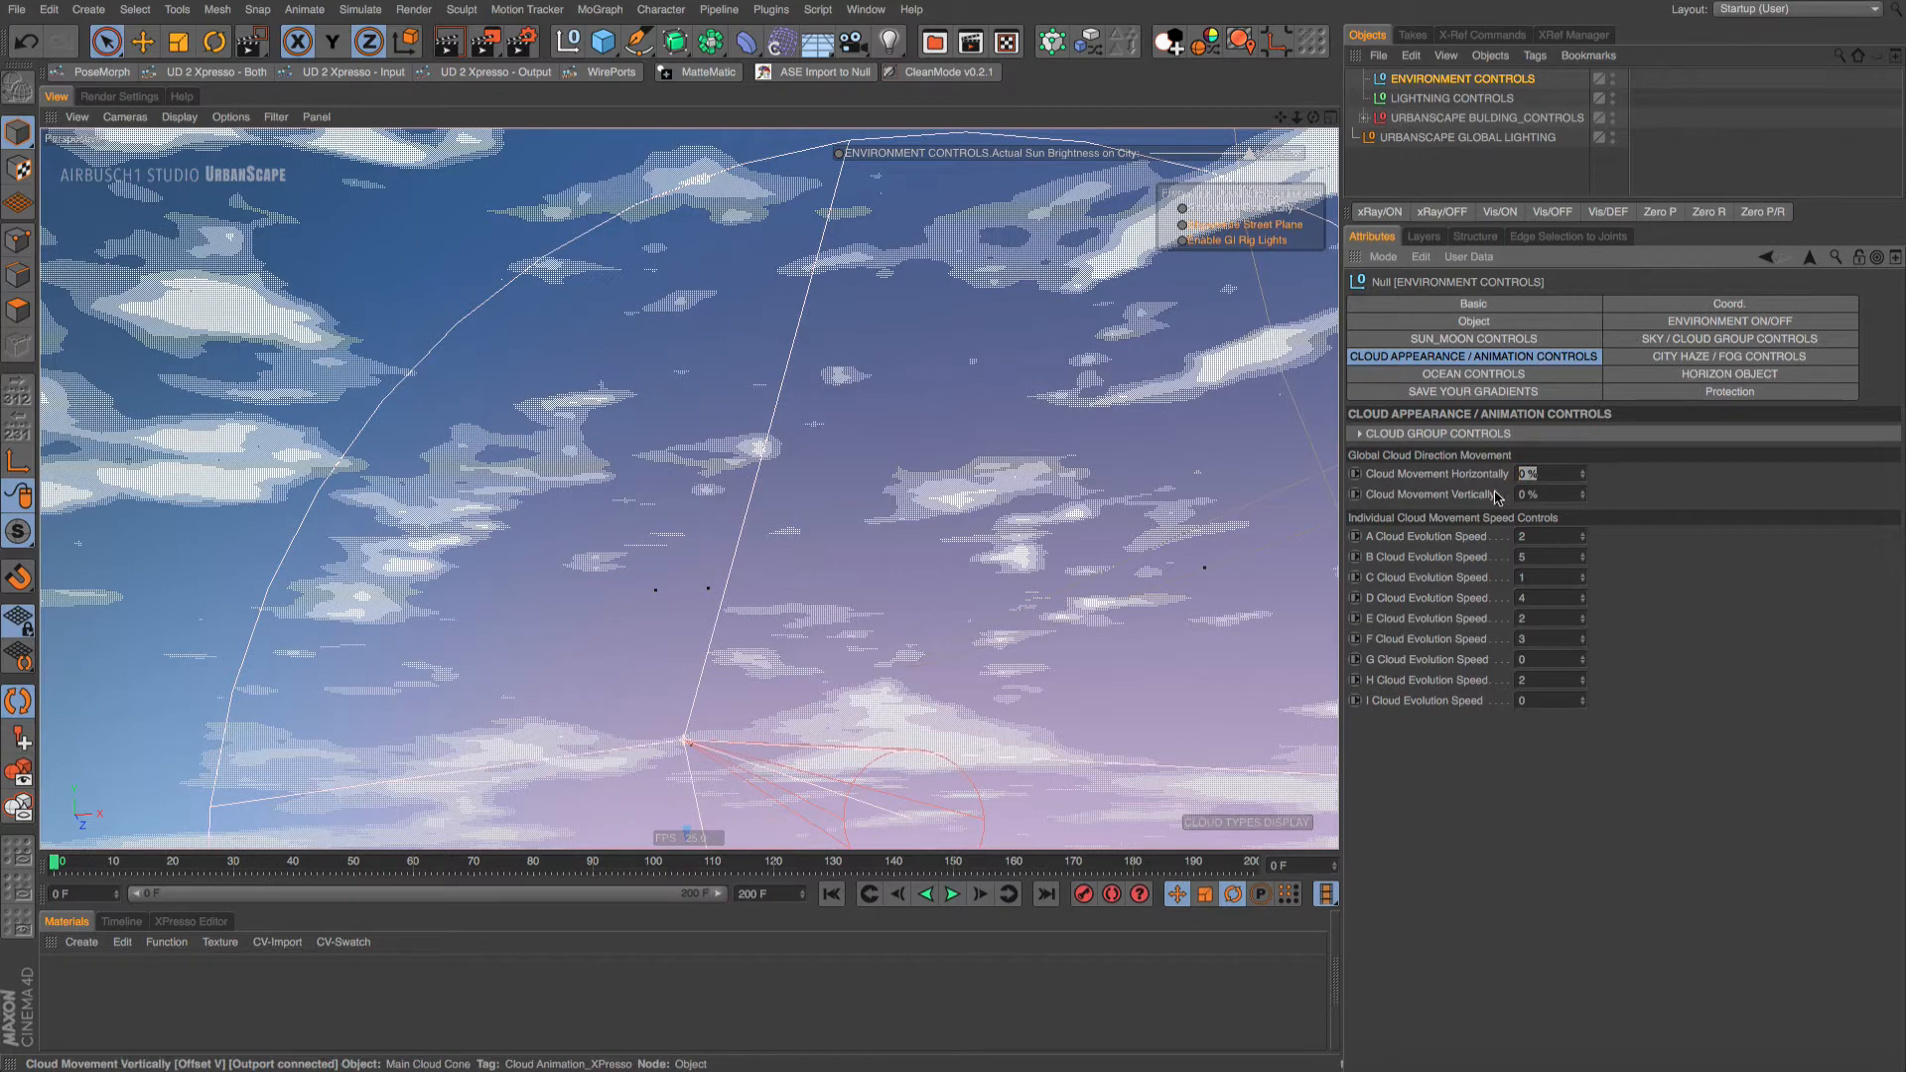
type("1")
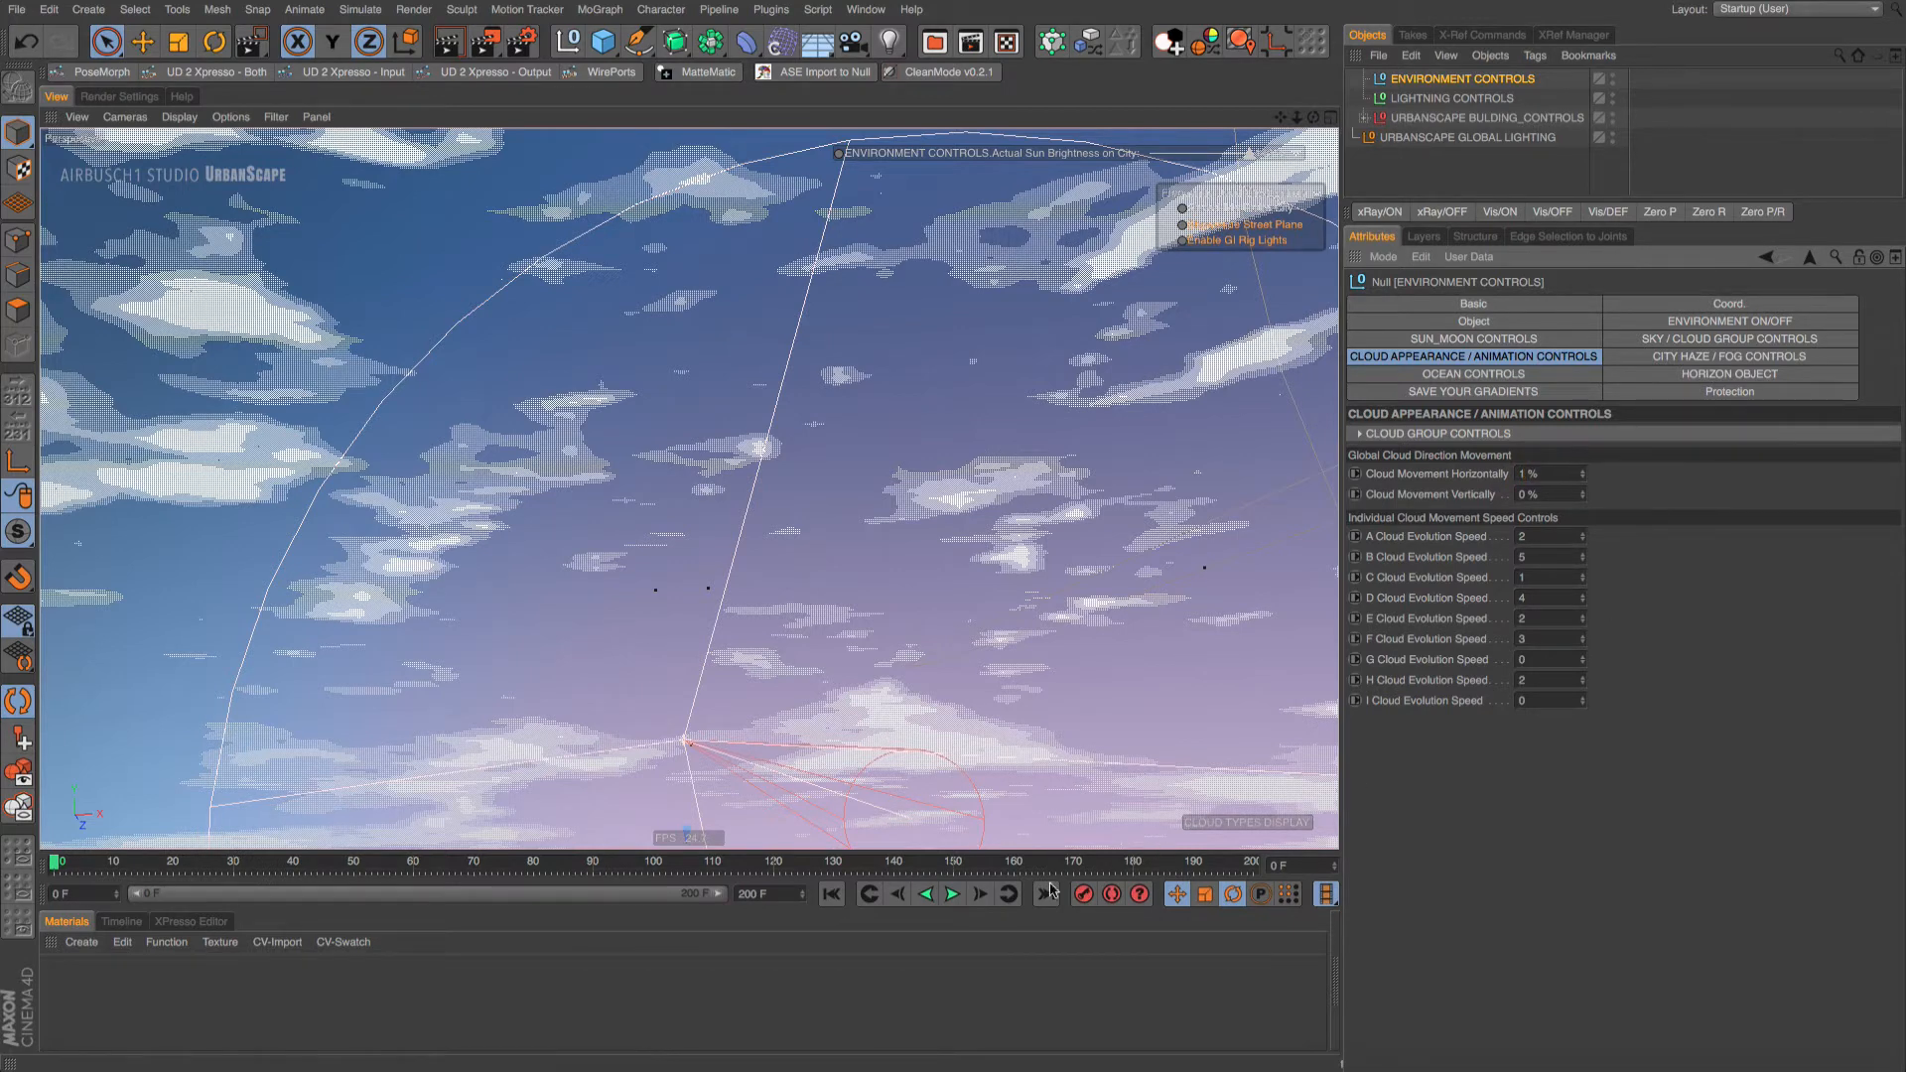
left_click(957, 895)
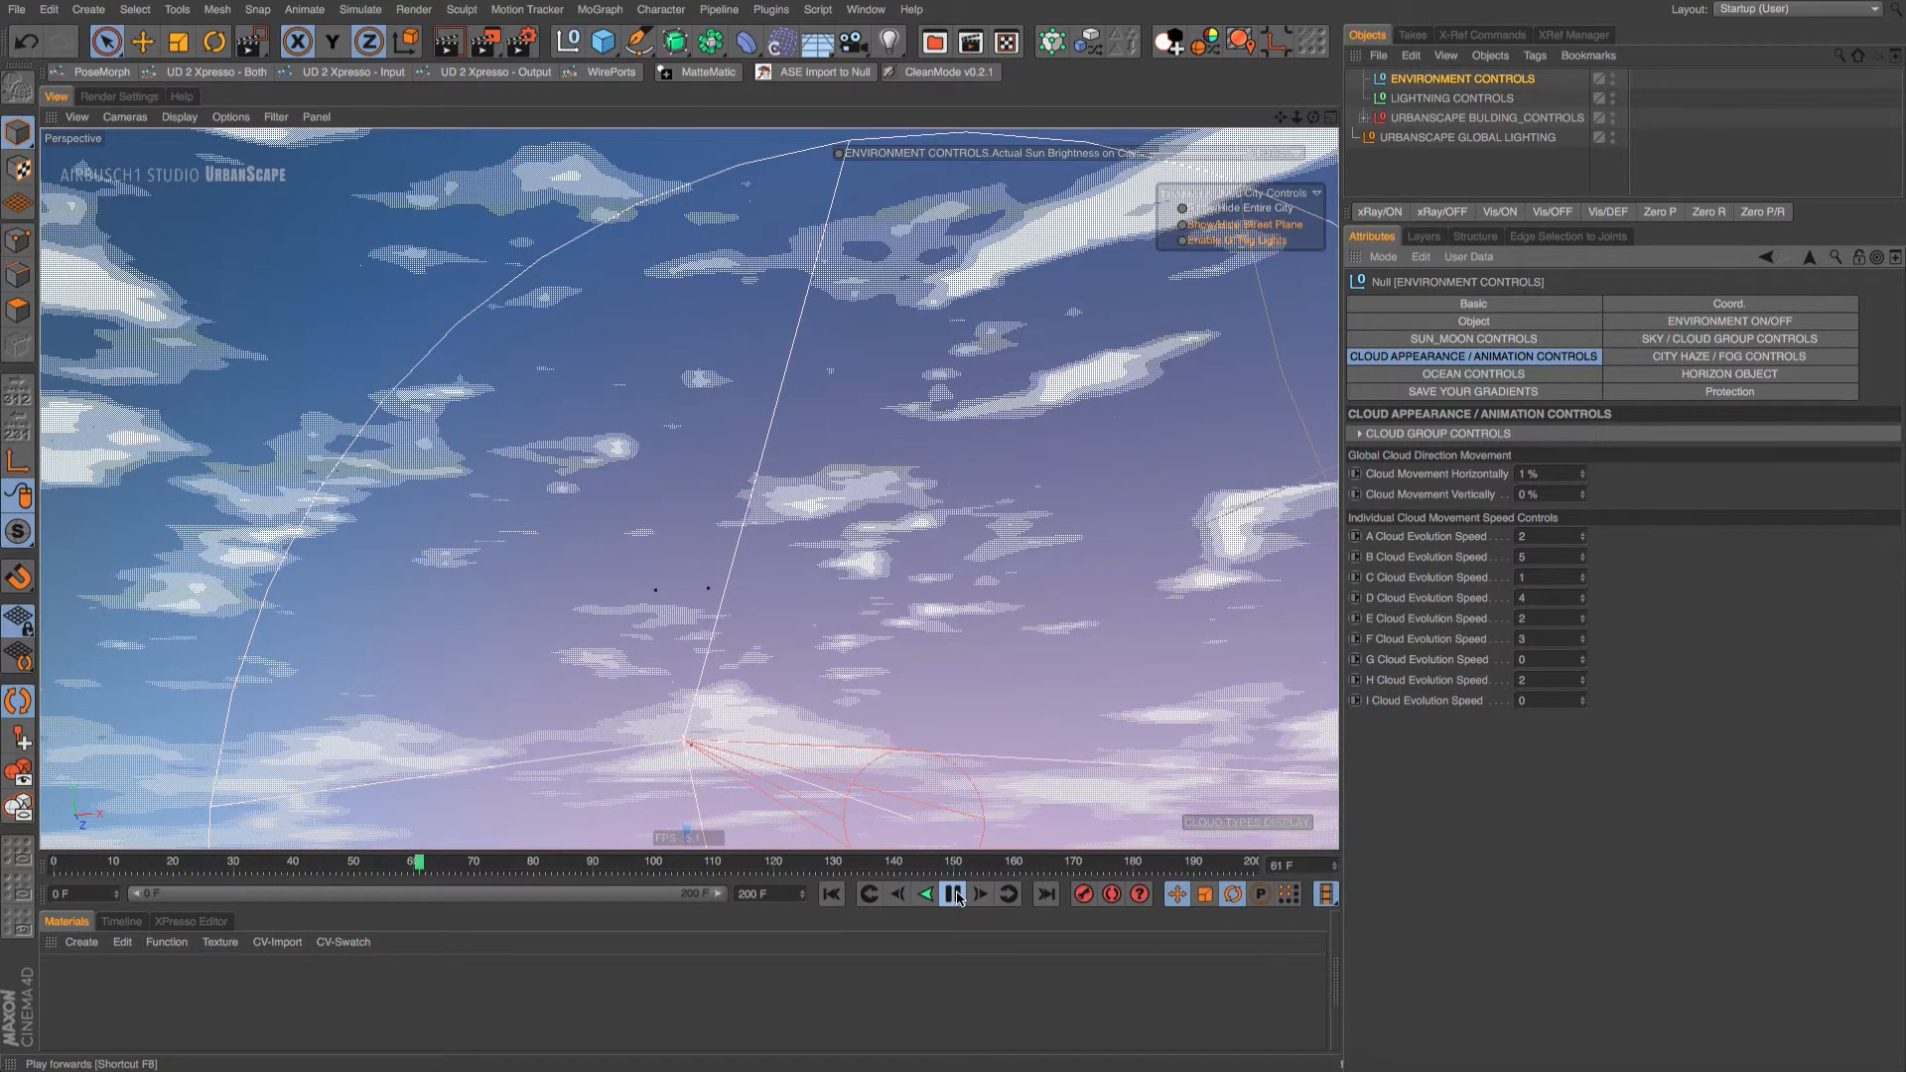
left_click(954, 895)
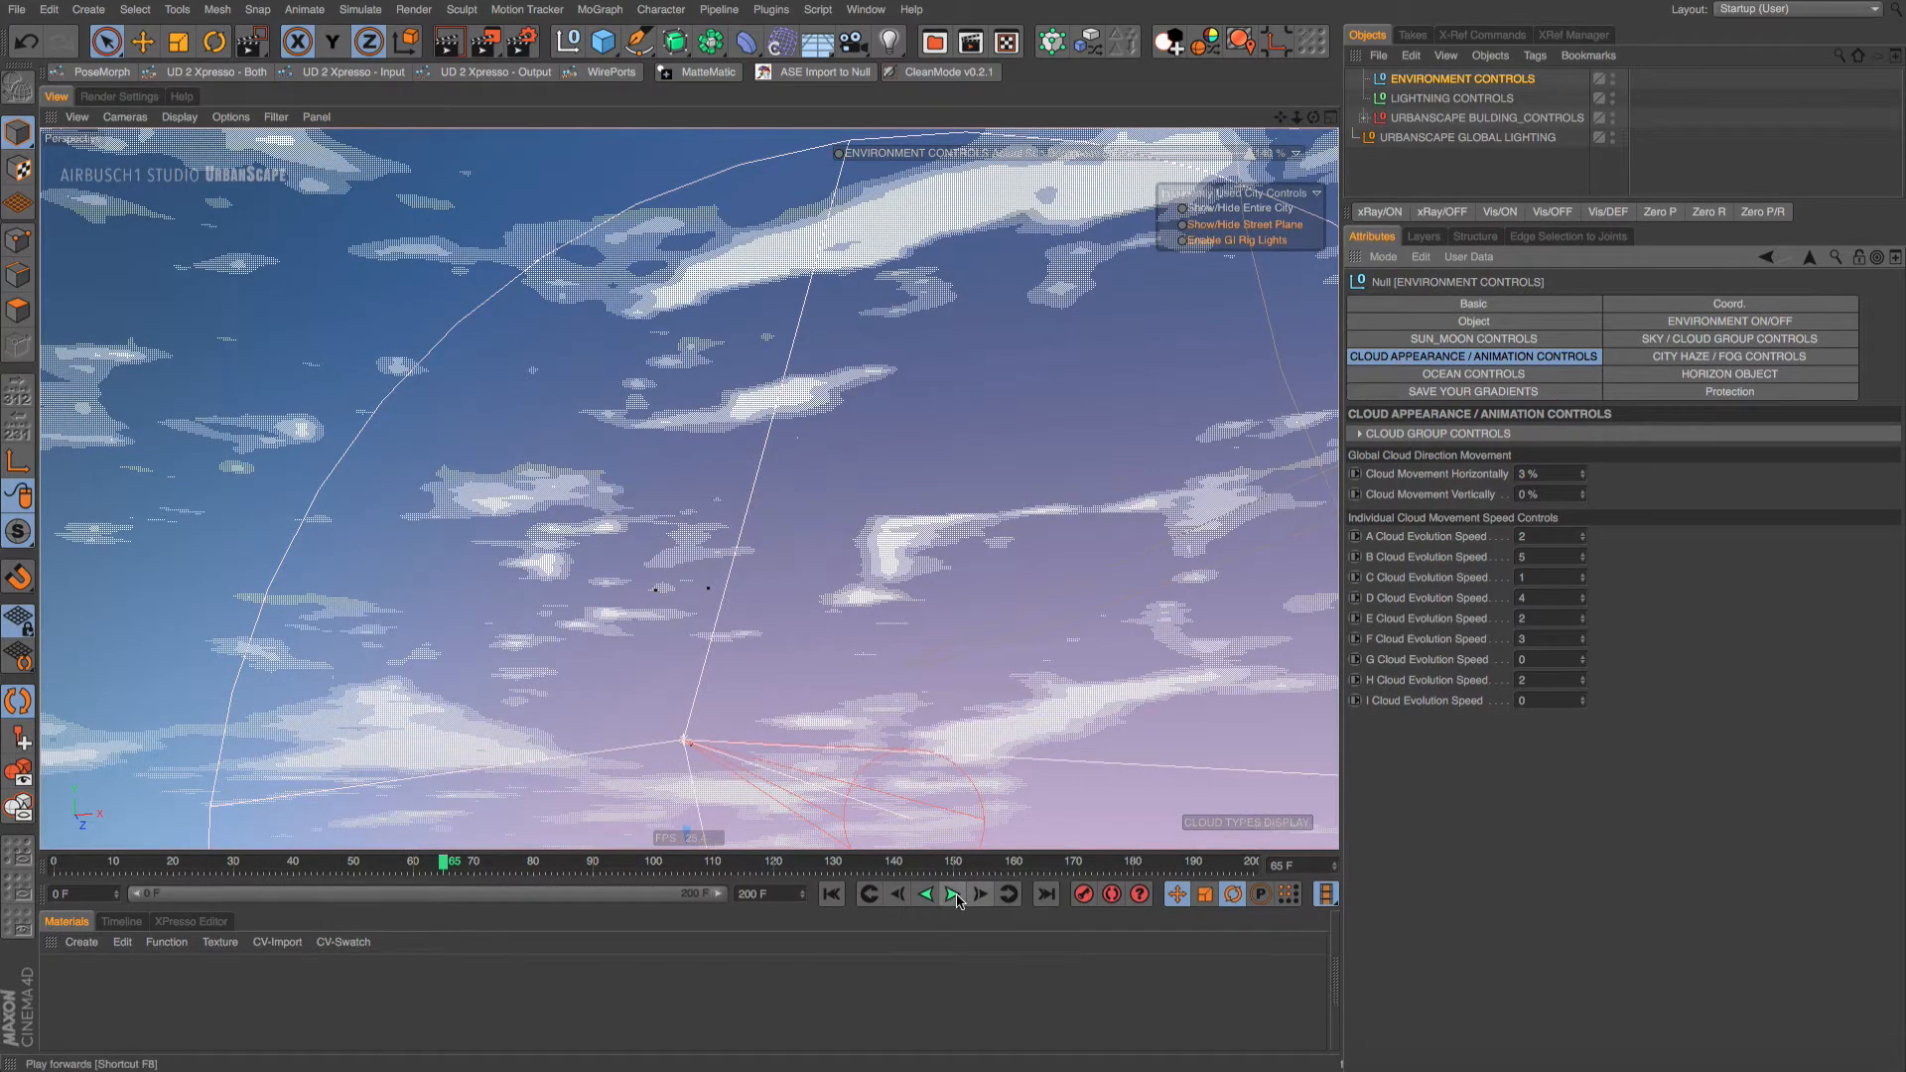
Preview the cloud animation with horizontal movement at 3 %, and again with the direction reversed at -3 %
left_click(953, 895)
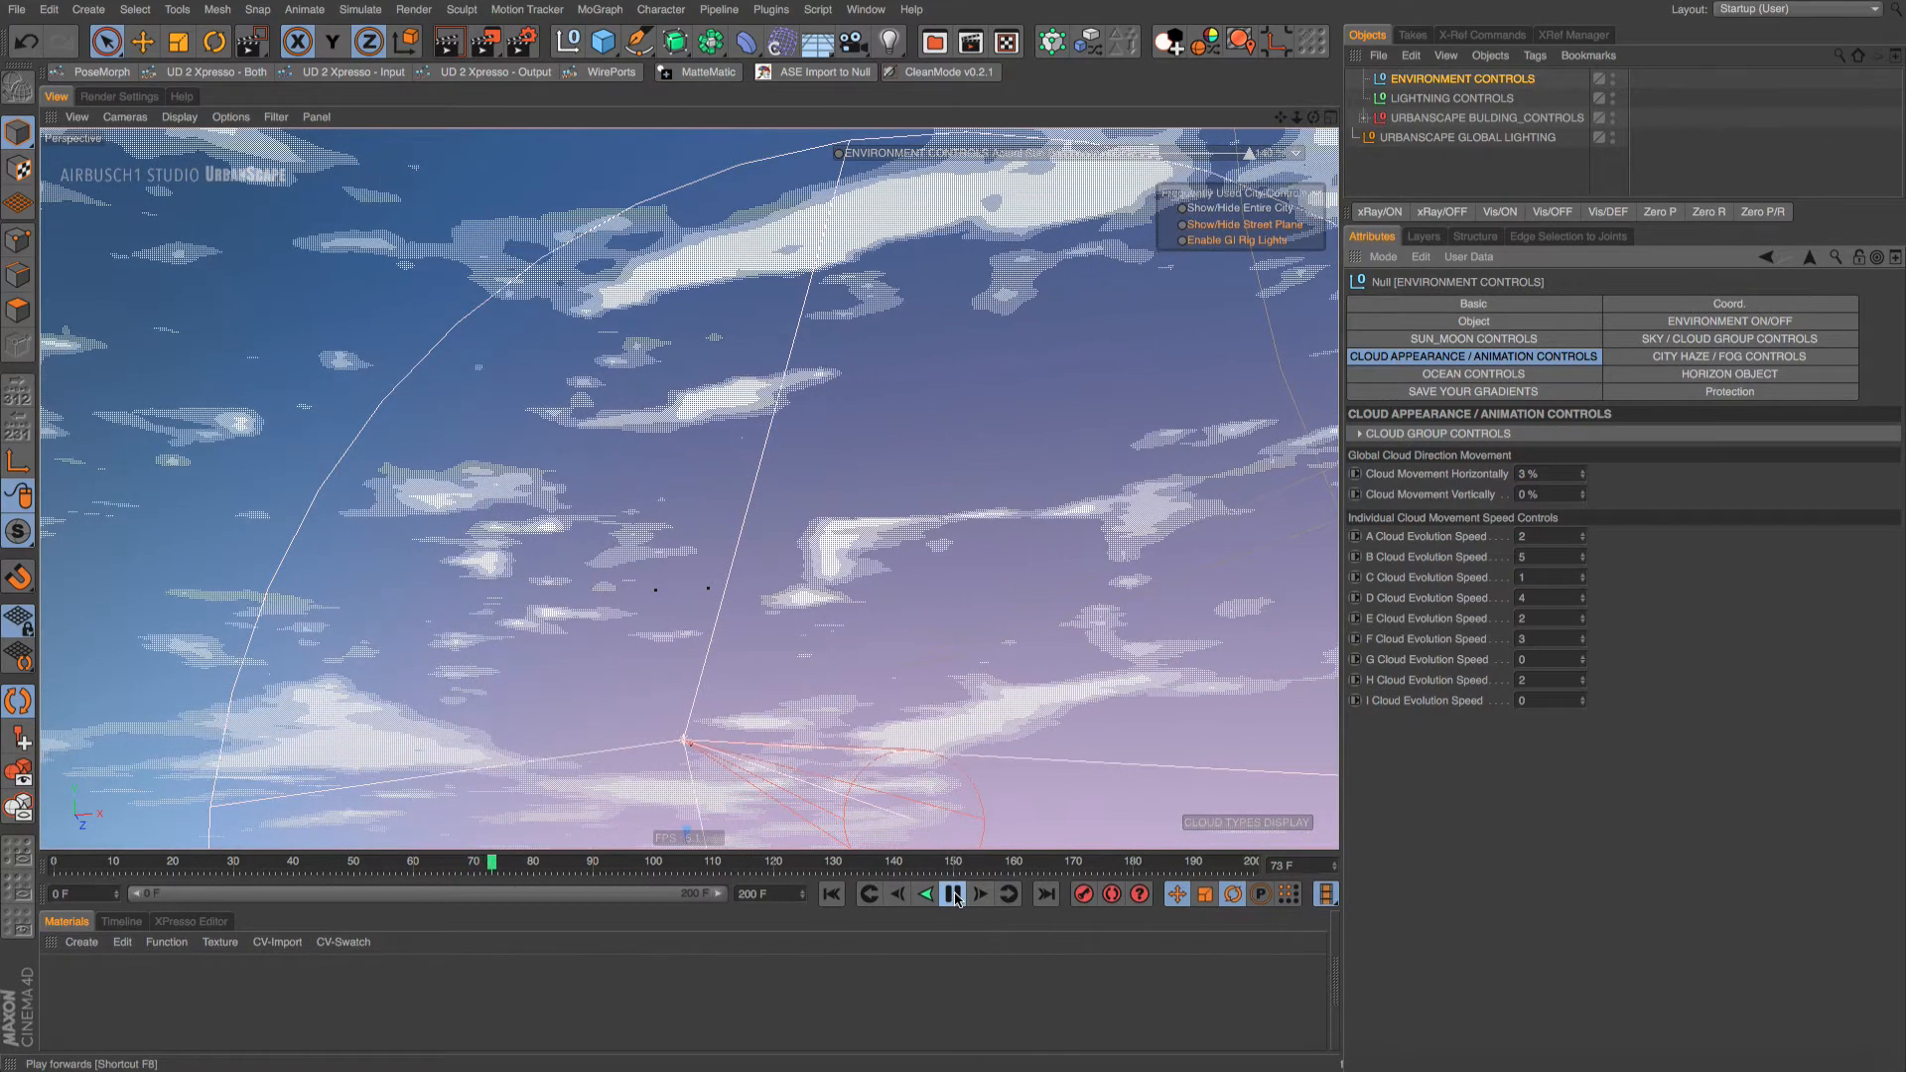
left_click(953, 894)
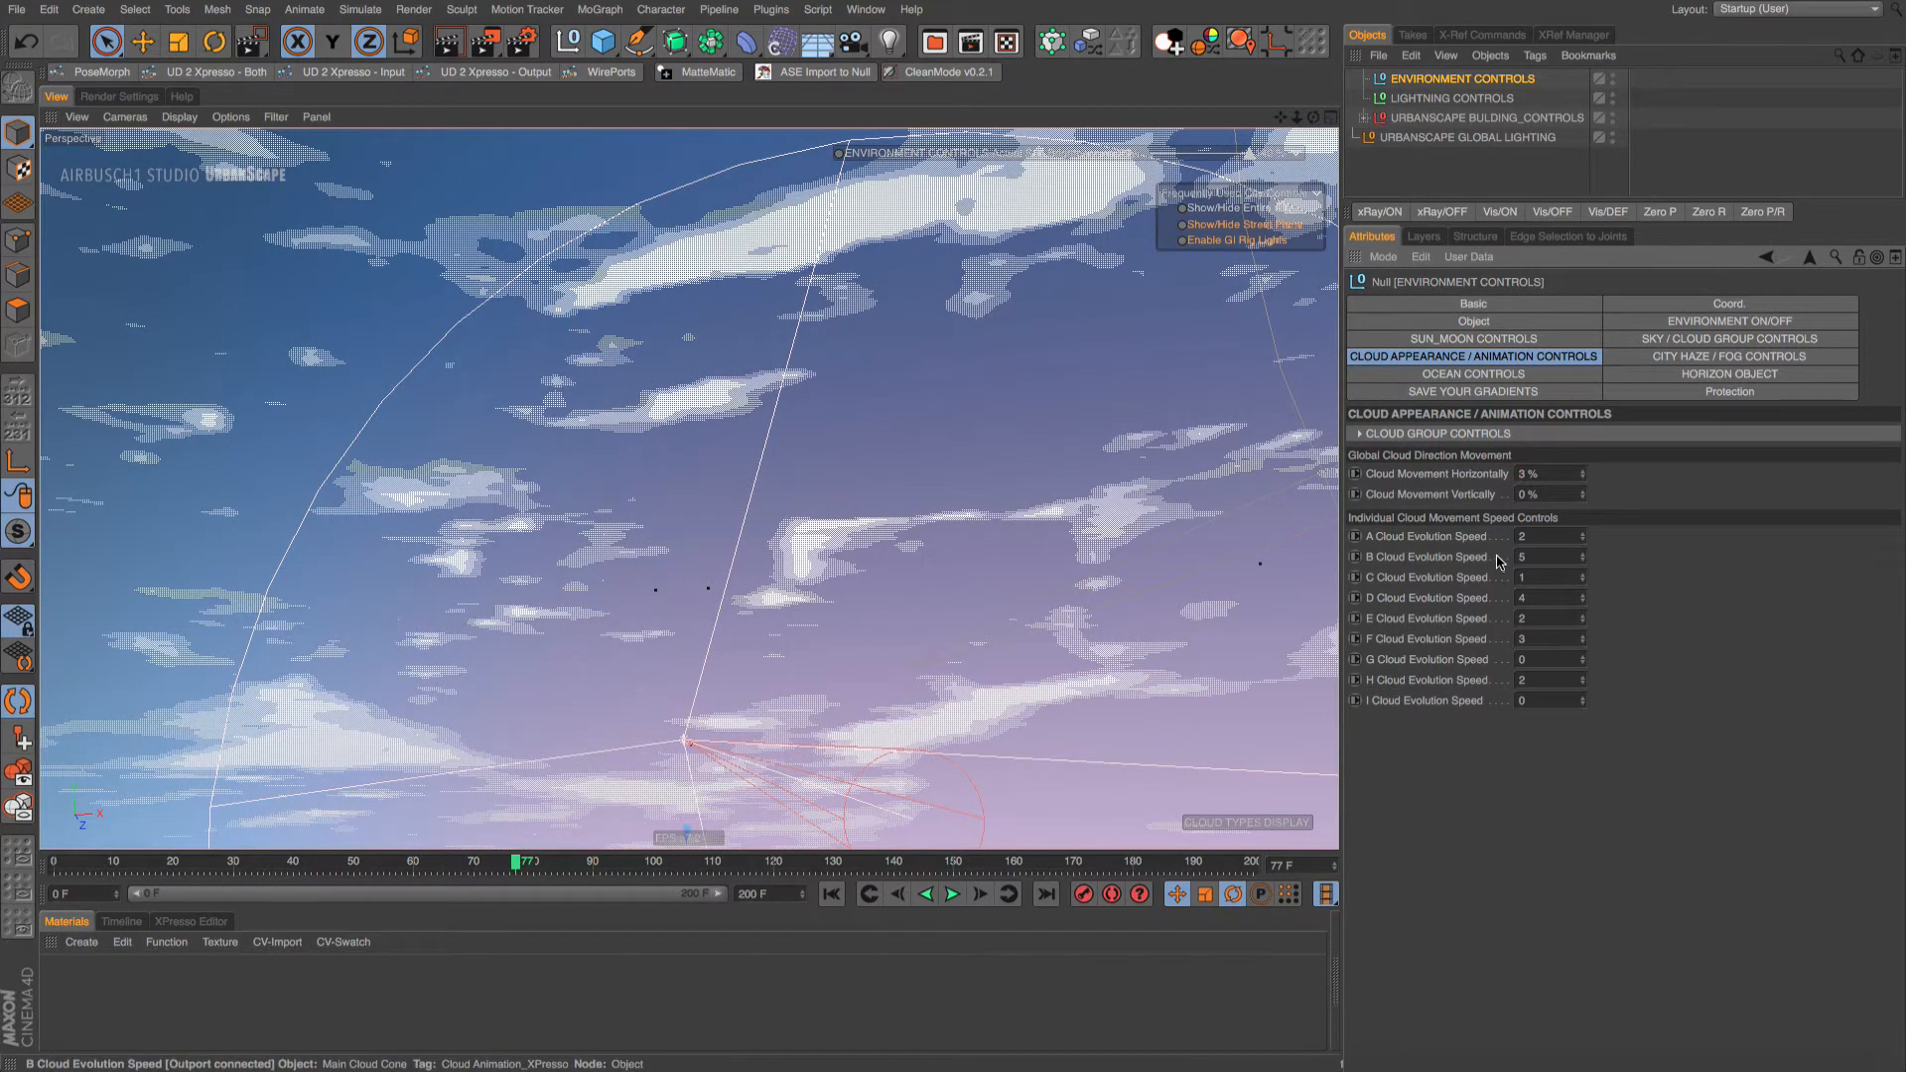
key("ctrl+z")
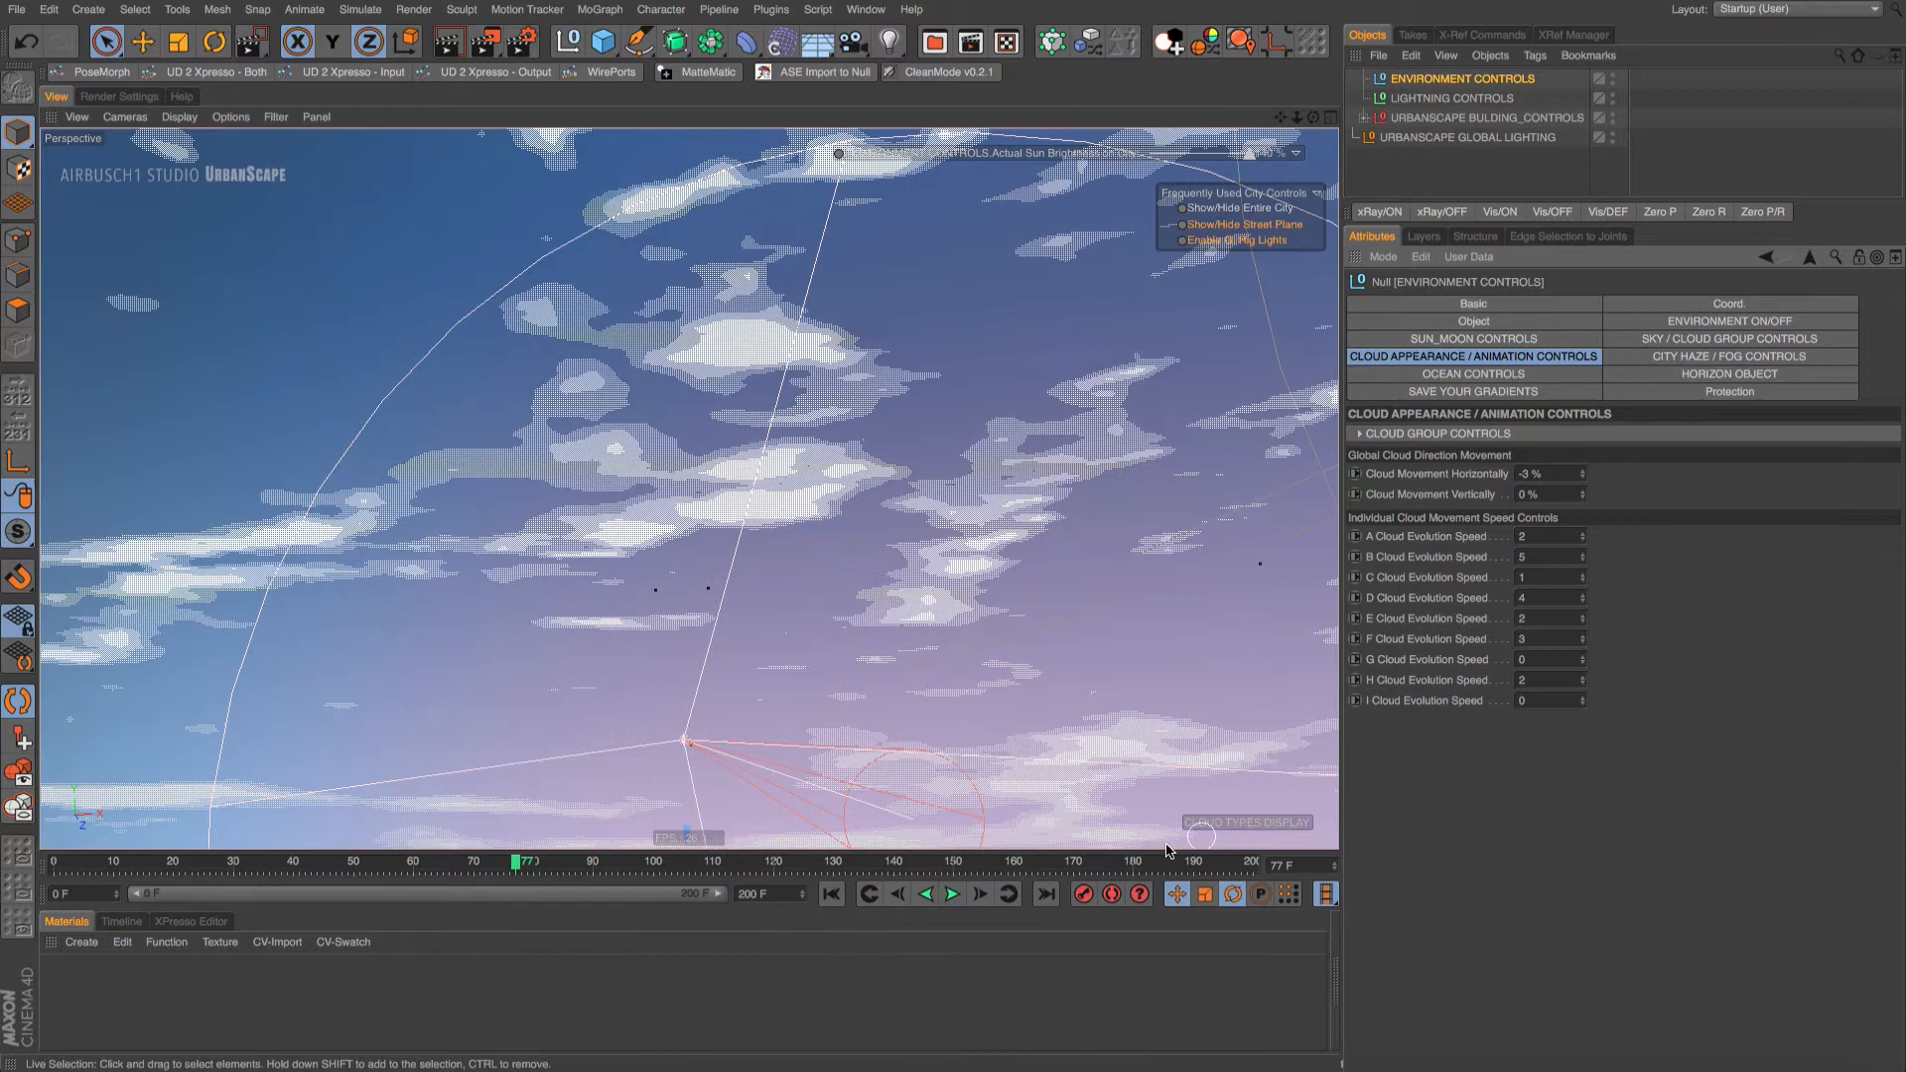
left_click(953, 894)
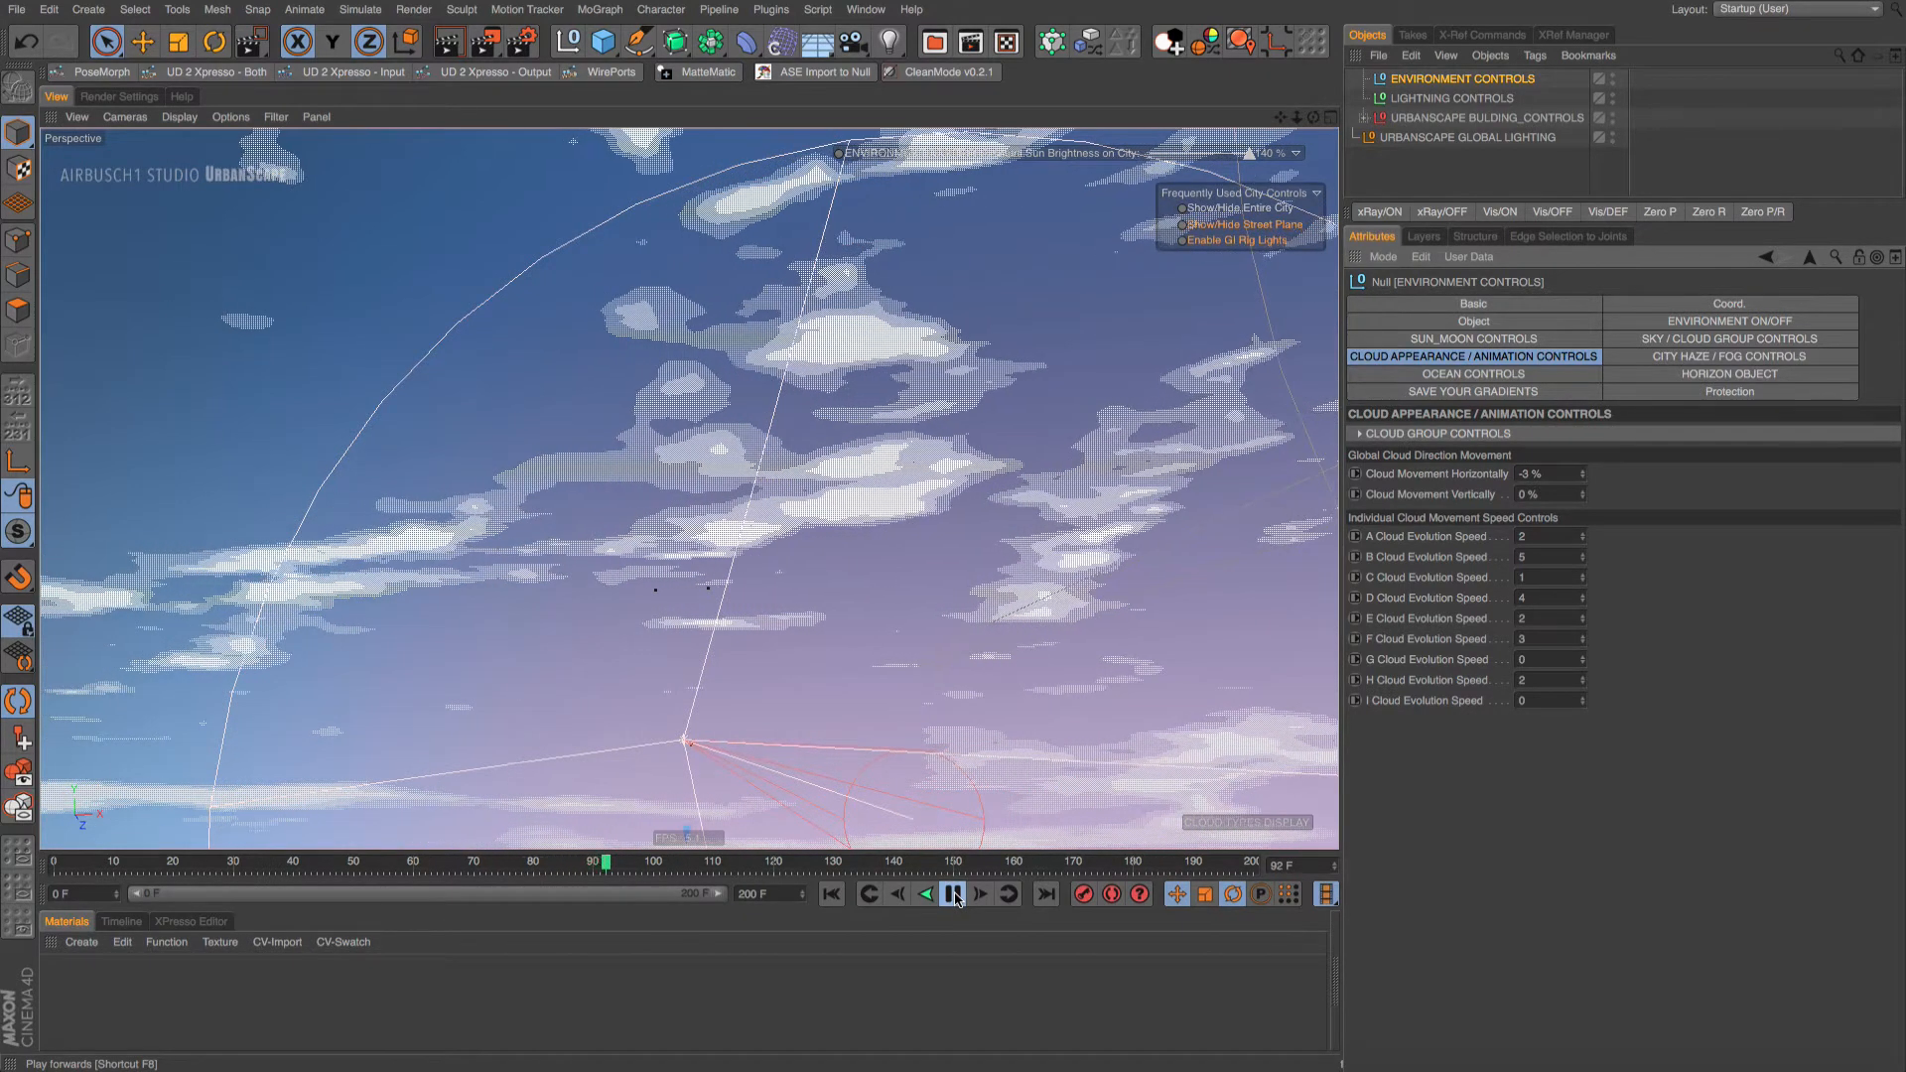
left_click(954, 895)
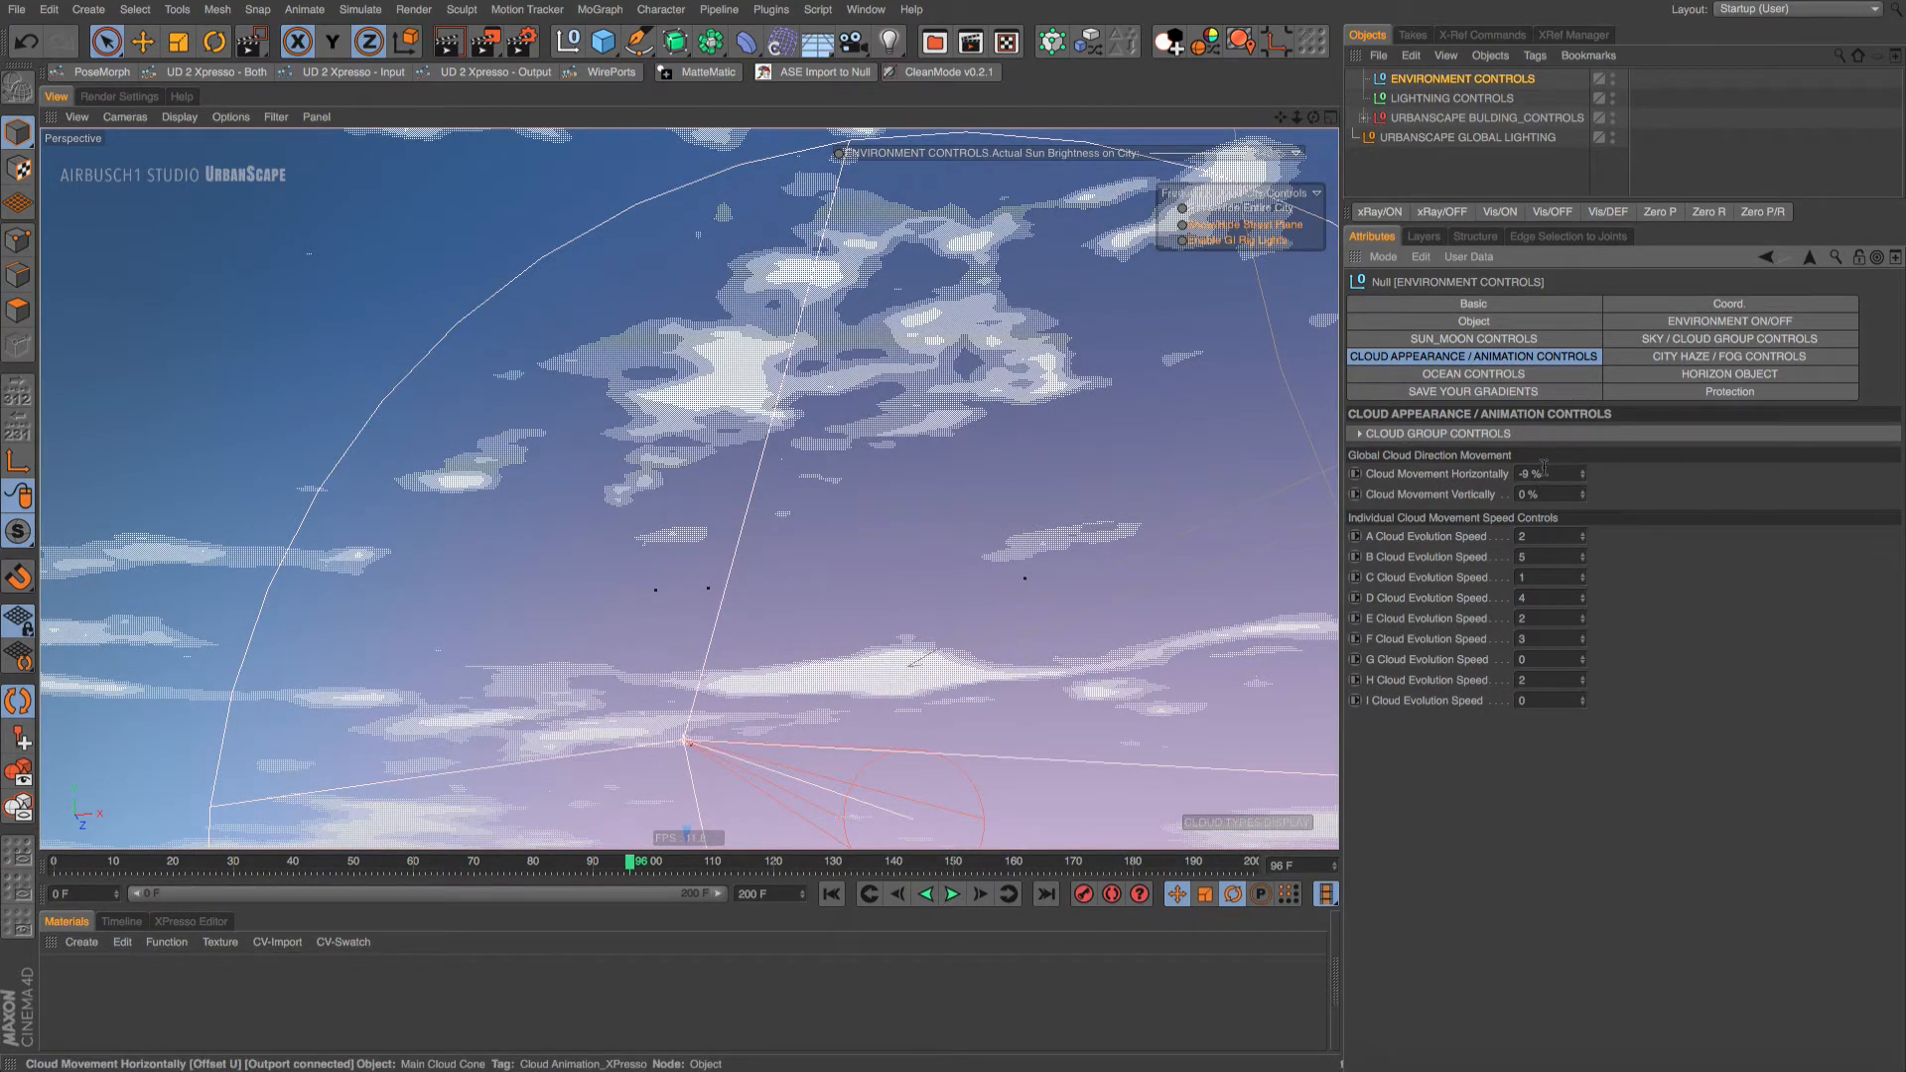
Preview the clouds with horizontal movement at -9 % and return the animation to the first frame
left_click(951, 894)
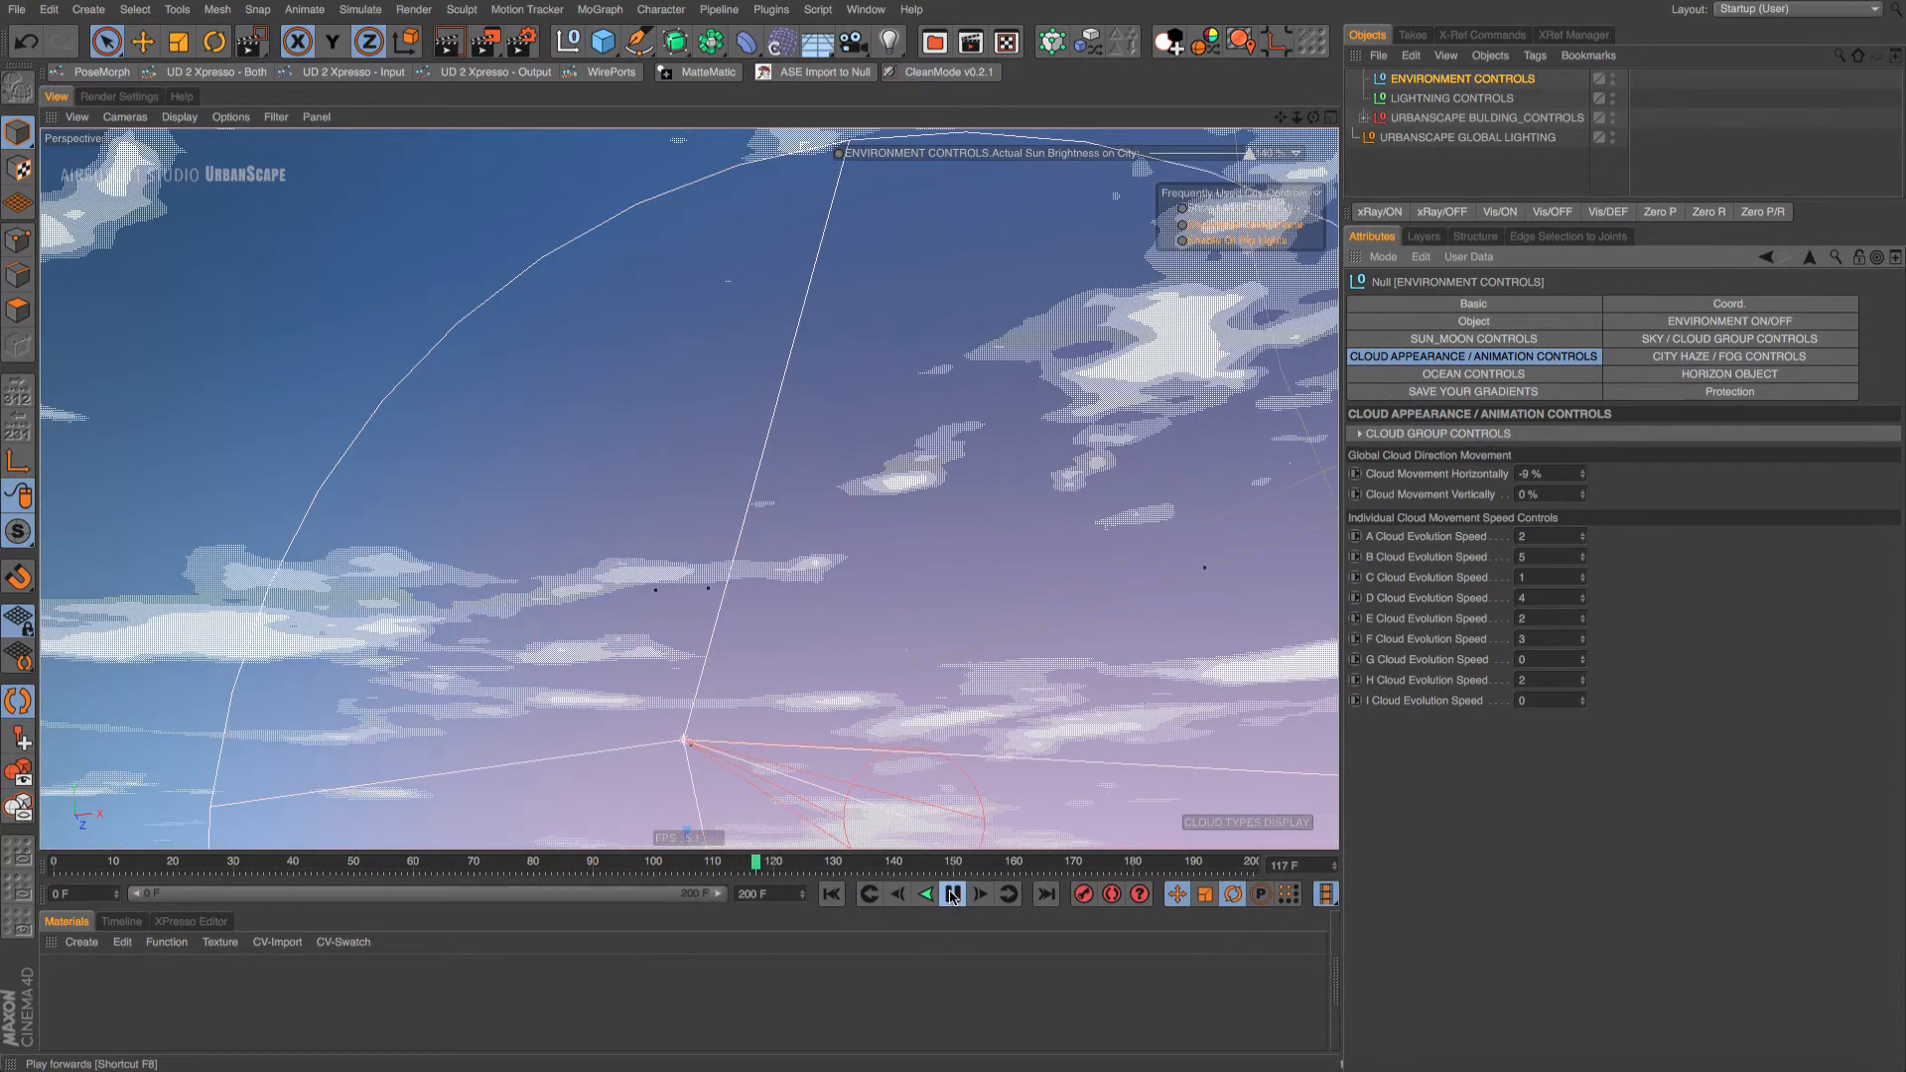
left_click(951, 895)
left_click(831, 894)
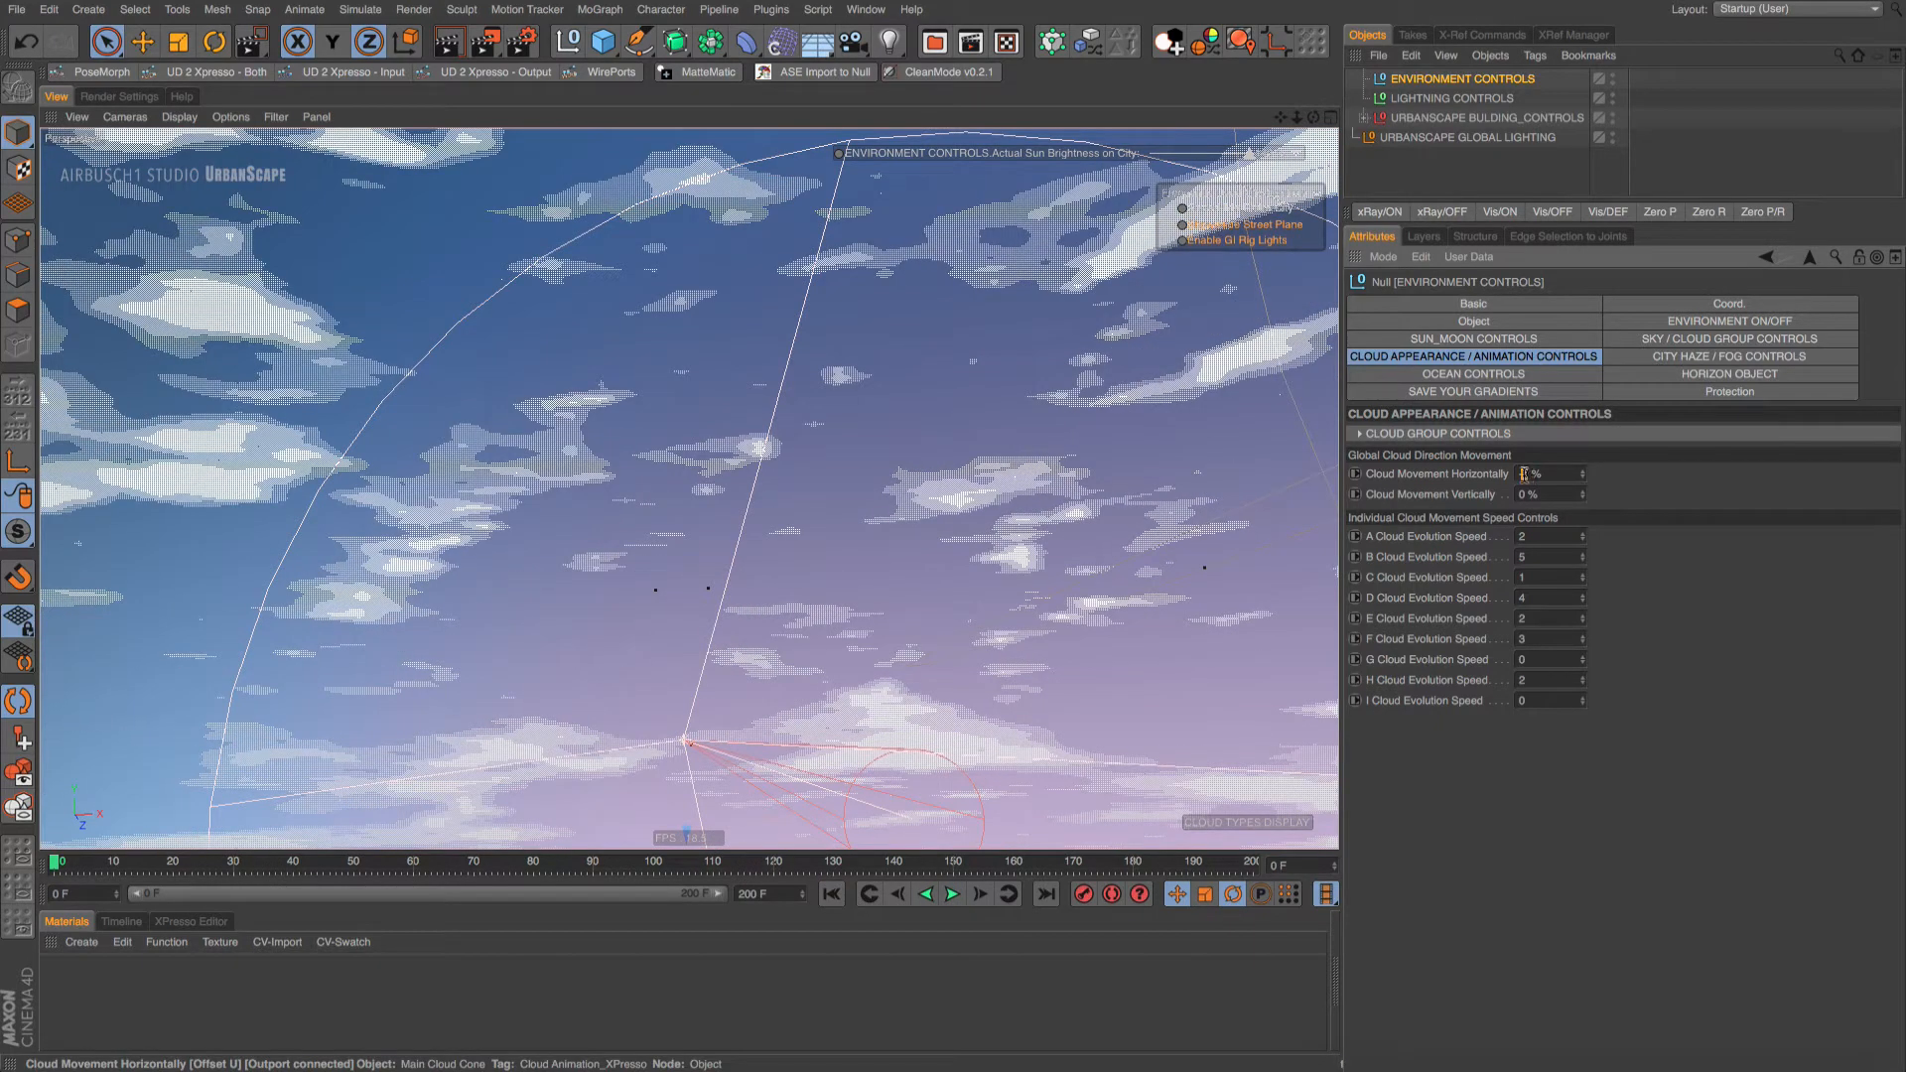
Reset the horizontal cloud movement to 0 % and preview the animation with vertical movement at 5 %
type("0")
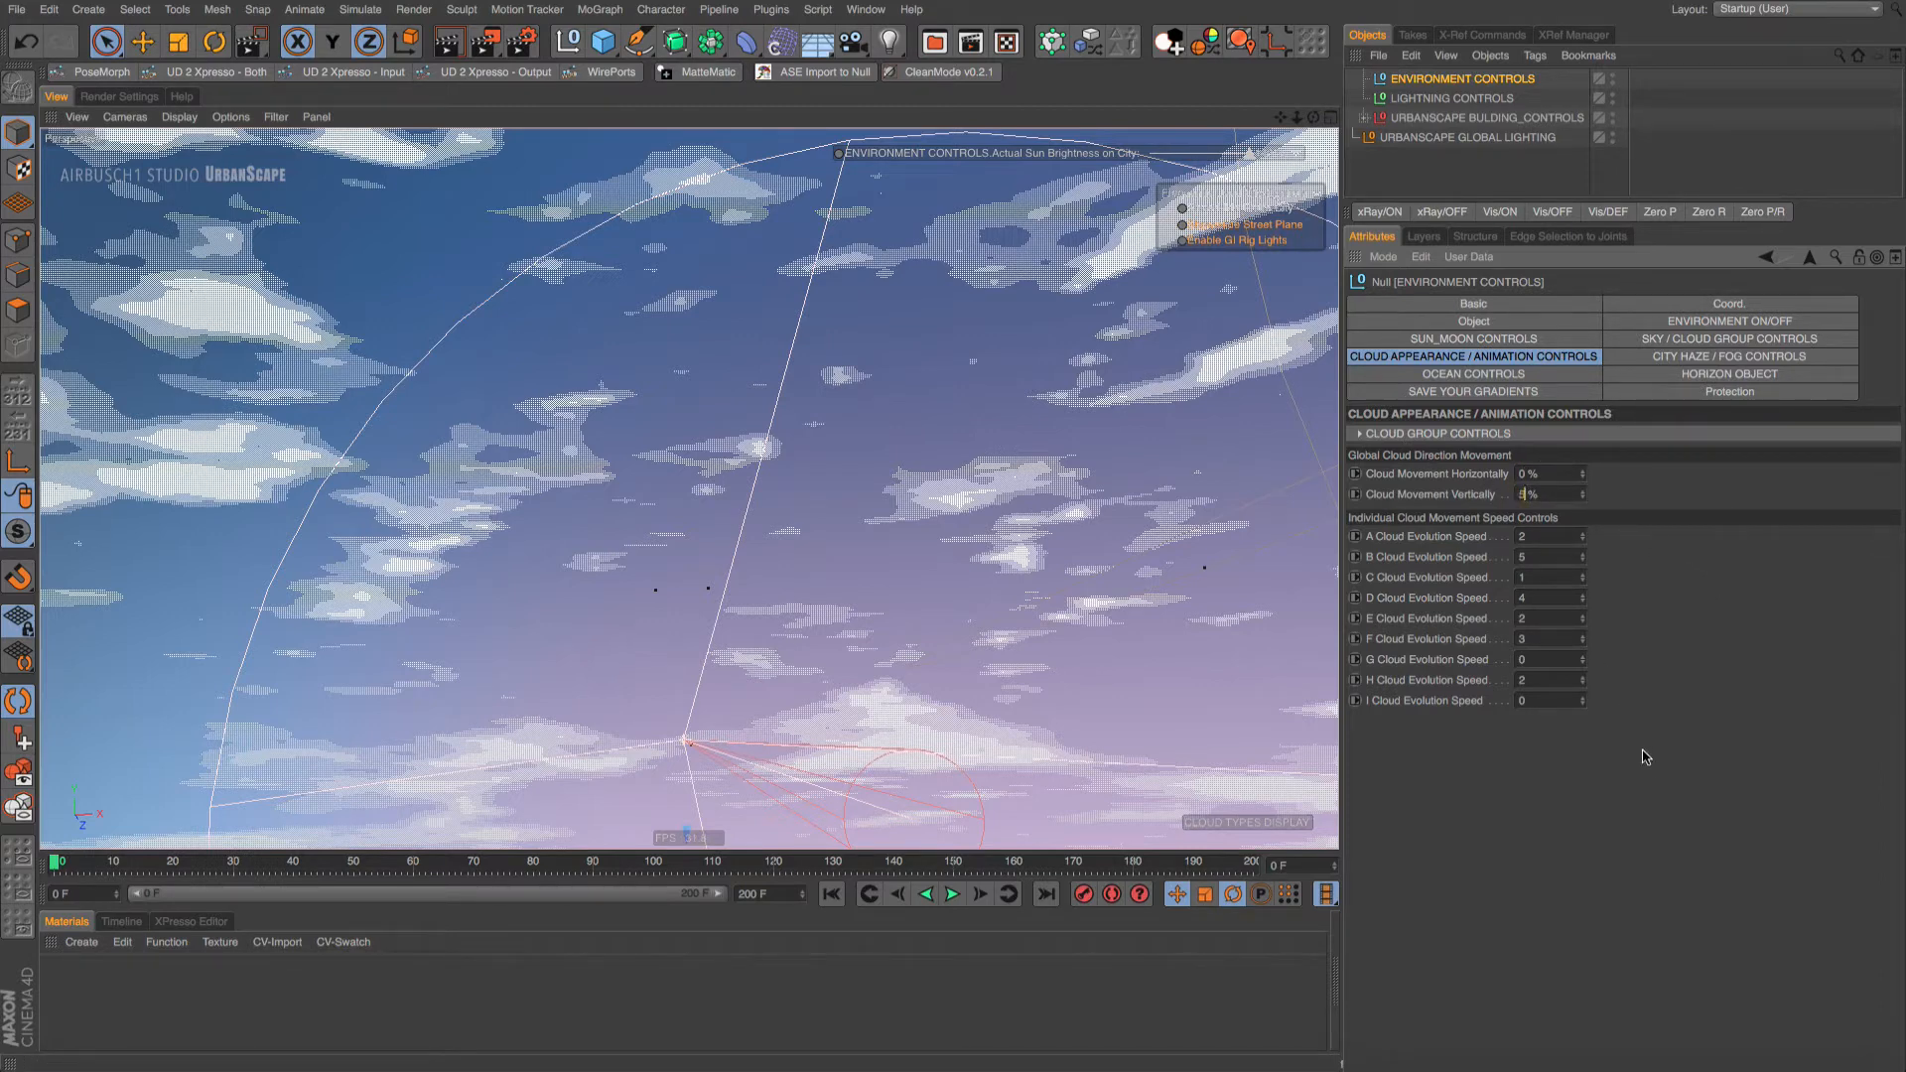
left_click(950, 897)
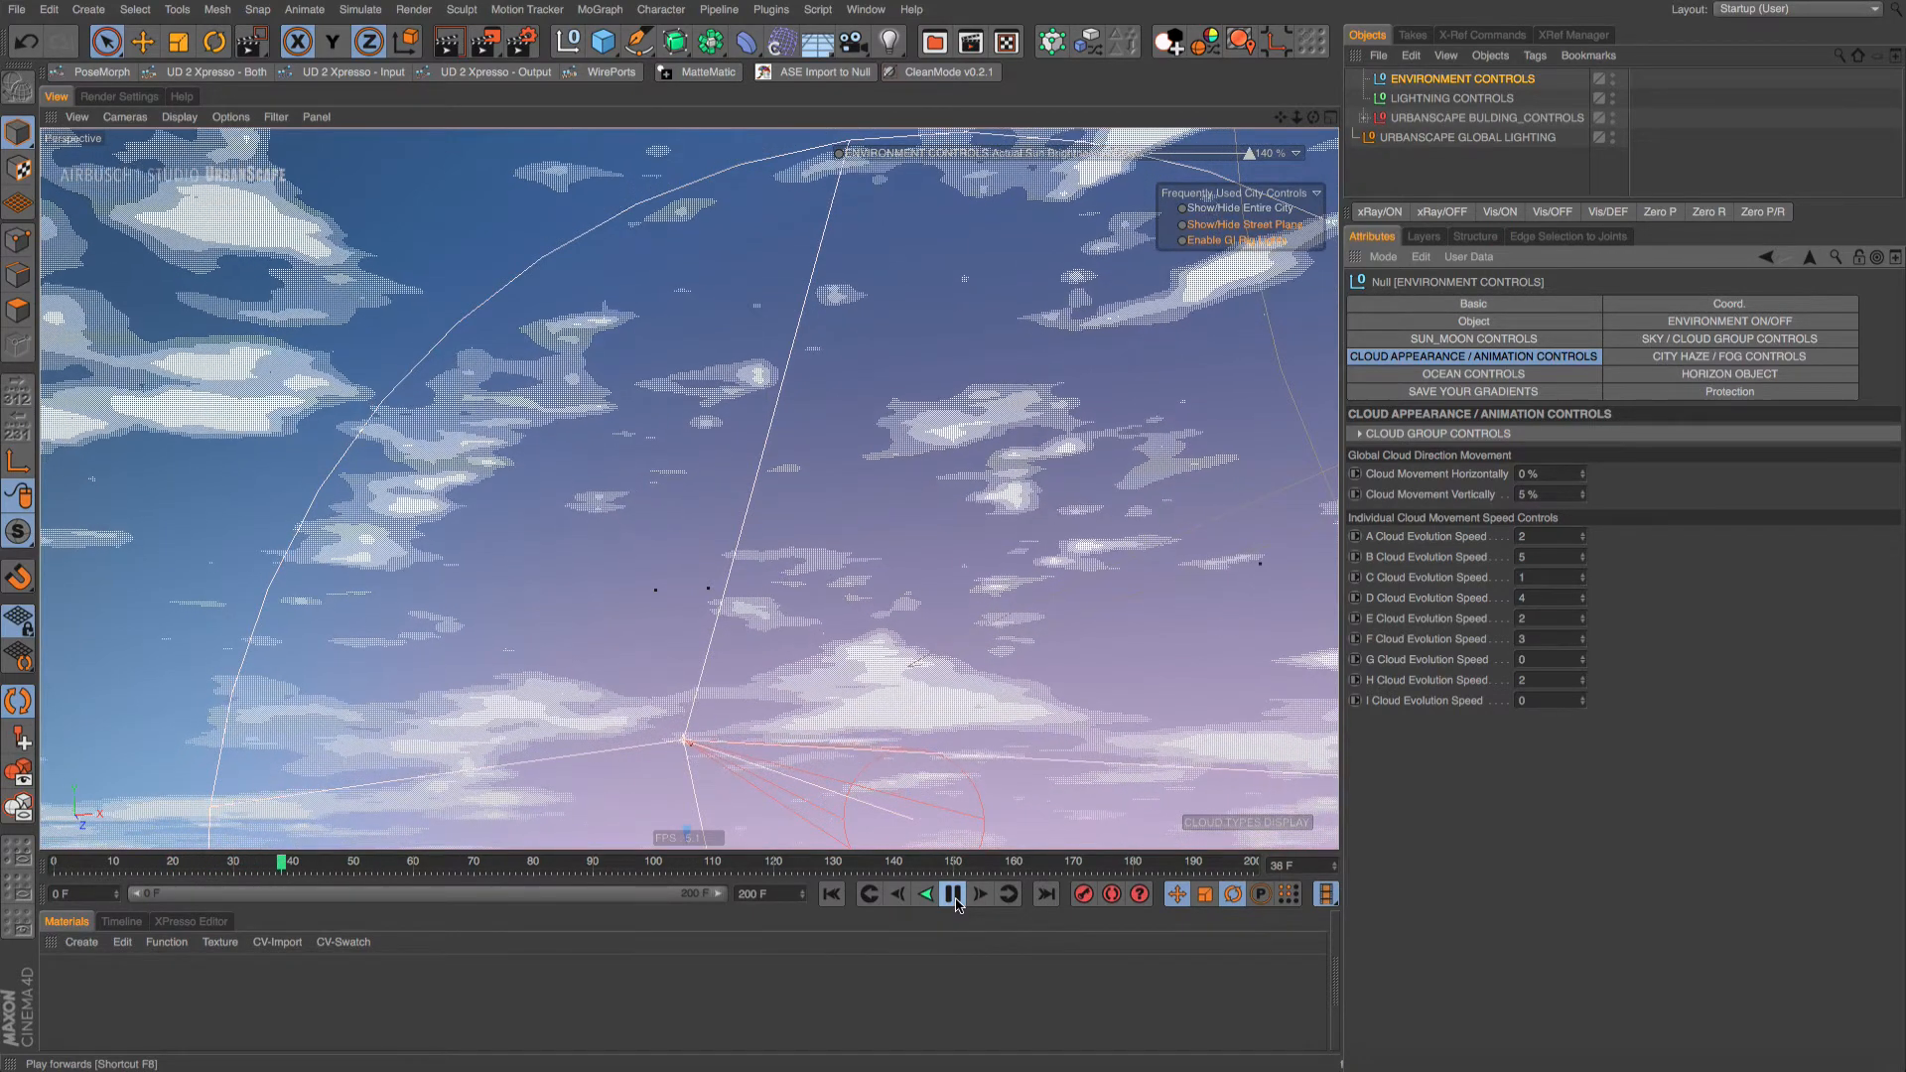
left_click(953, 897)
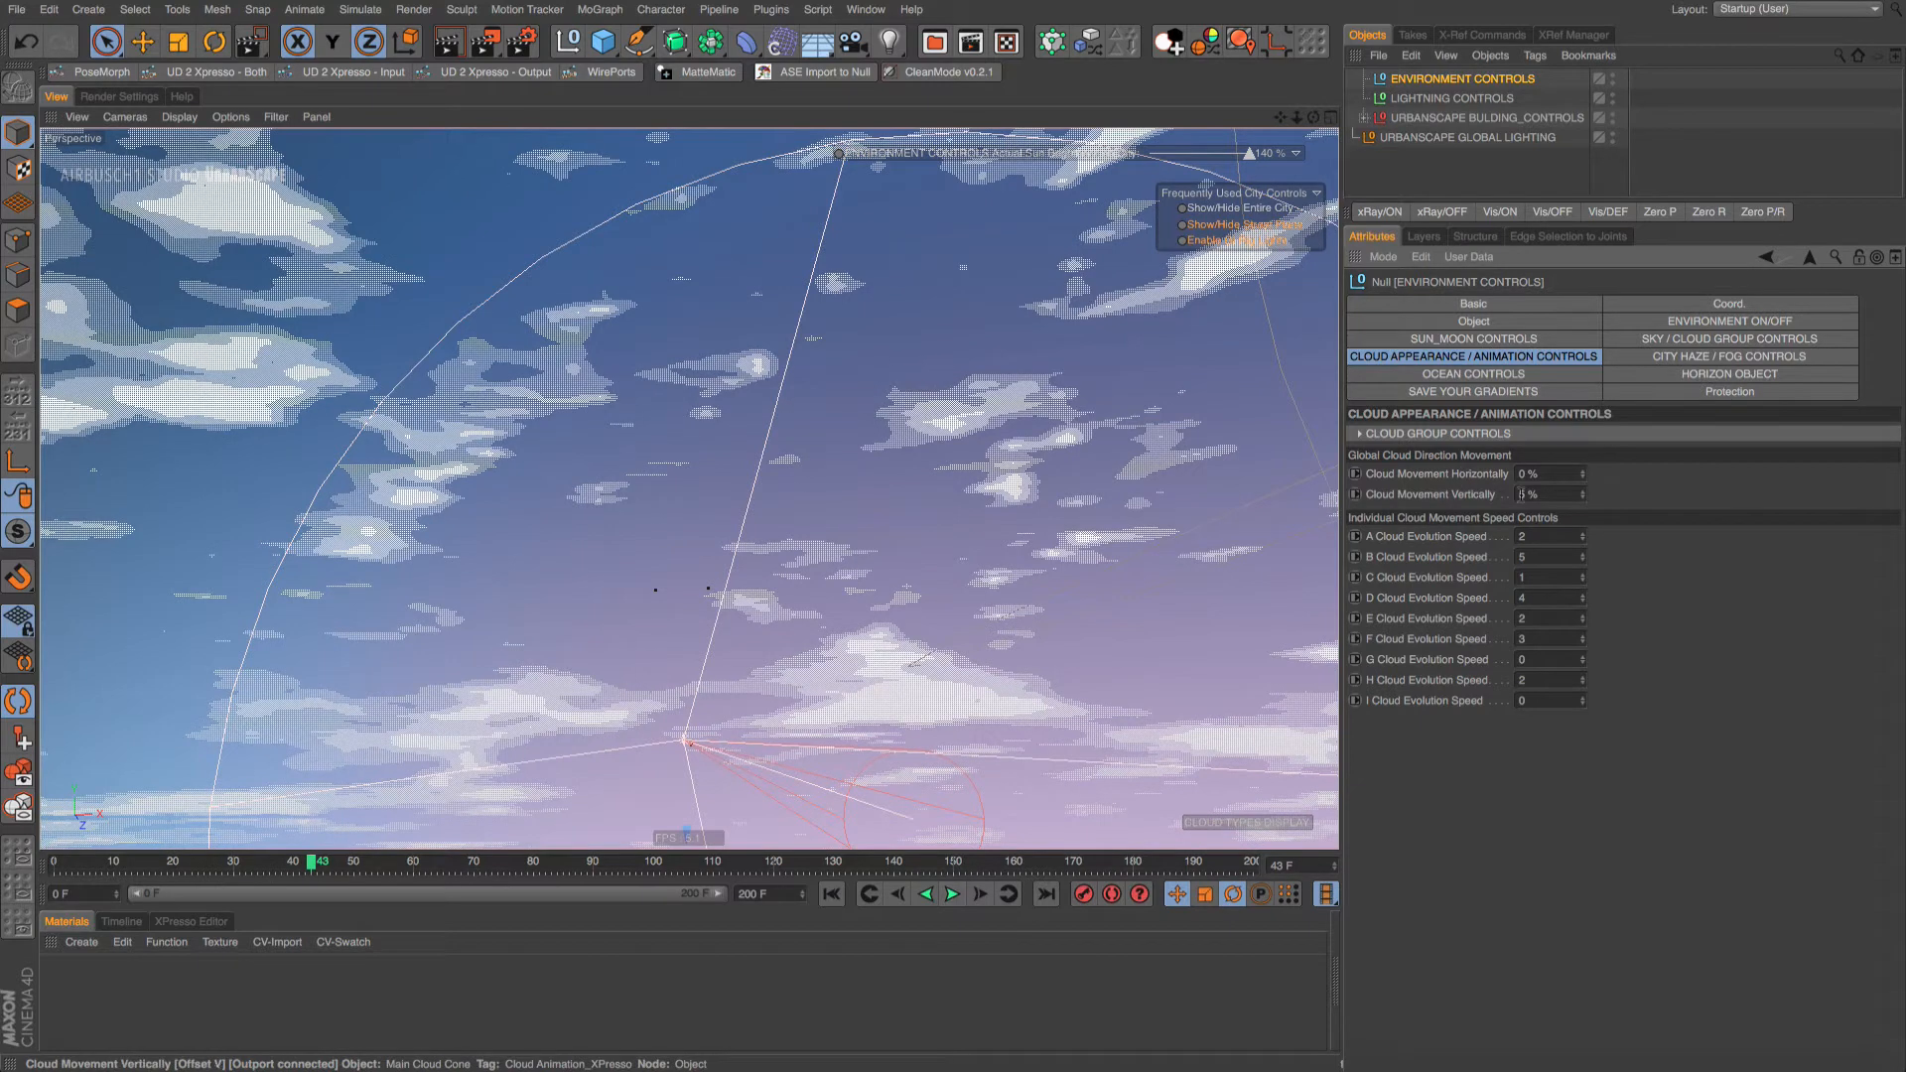
Reverse the vertical cloud movement to -5 % and then -9 %, previewing the animation at each value
left_click(1520, 493)
type("-")
key("Return")
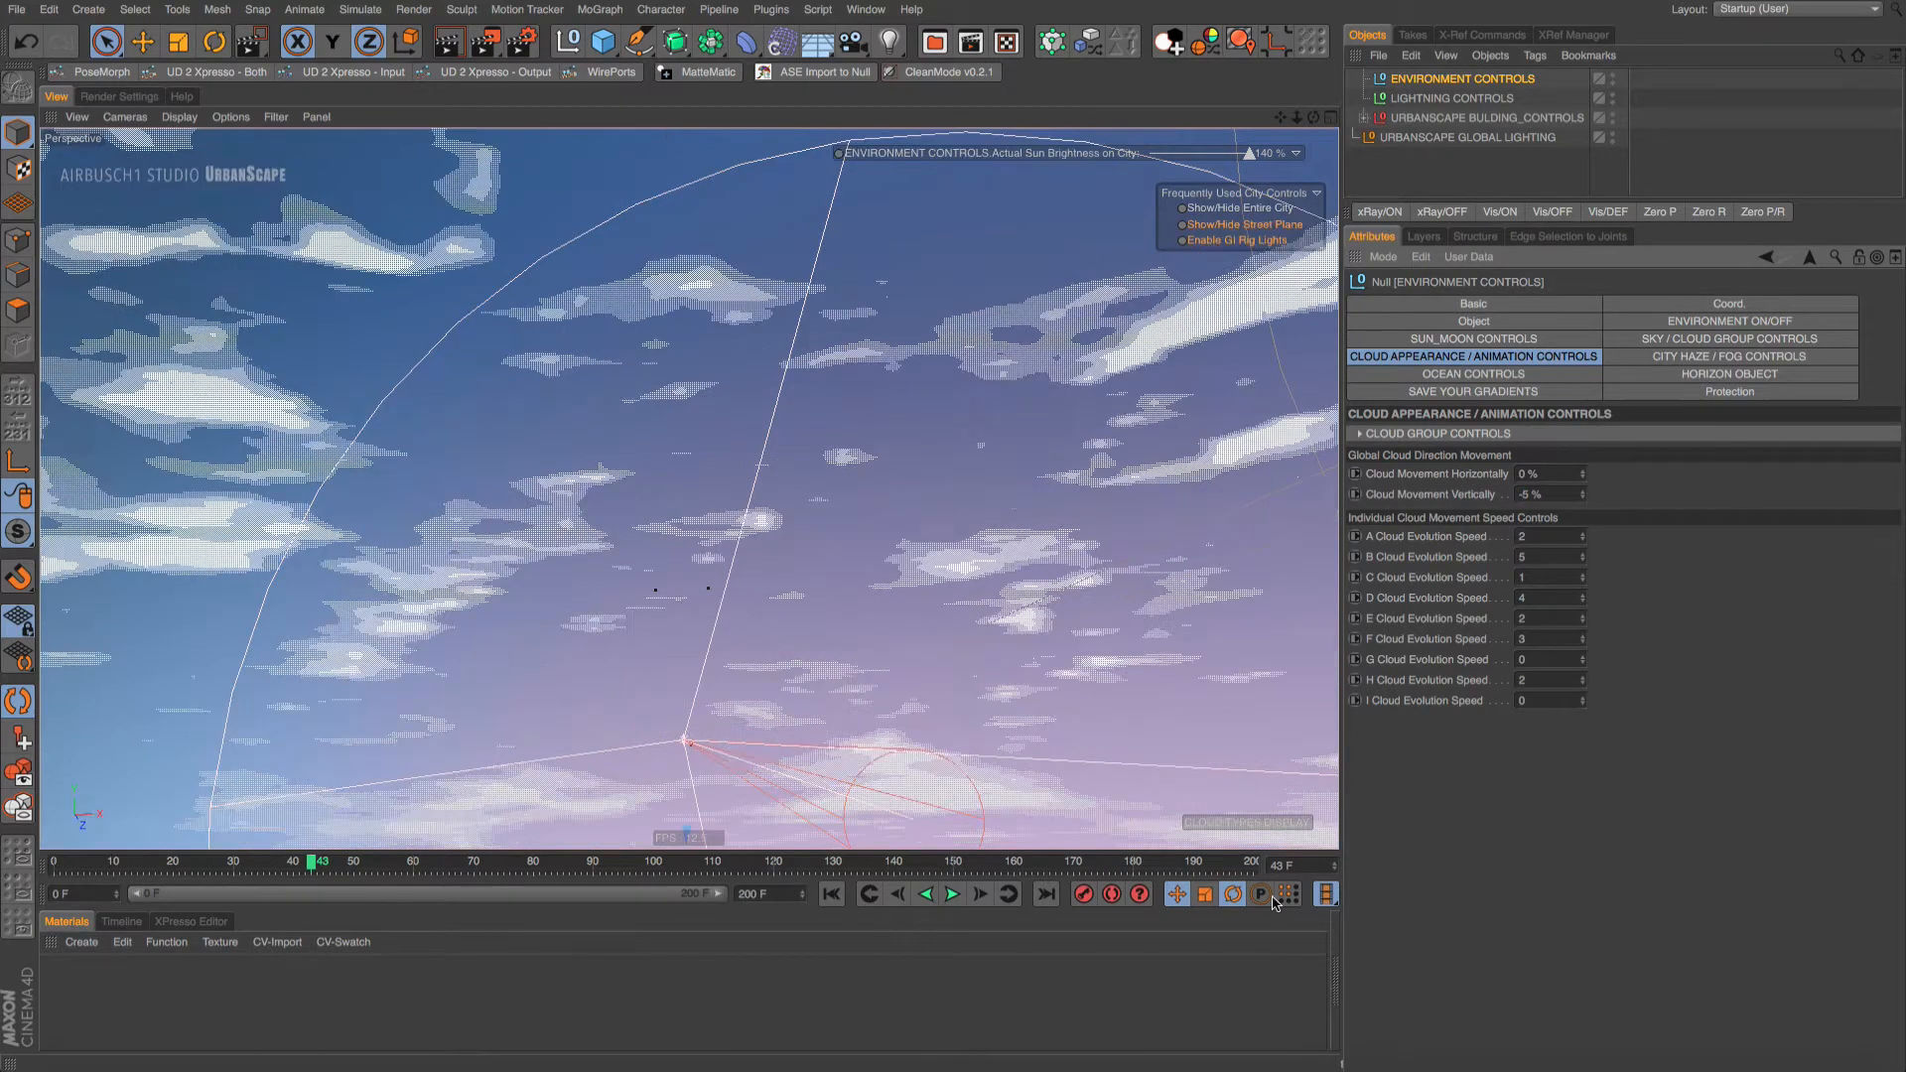
left_click(952, 895)
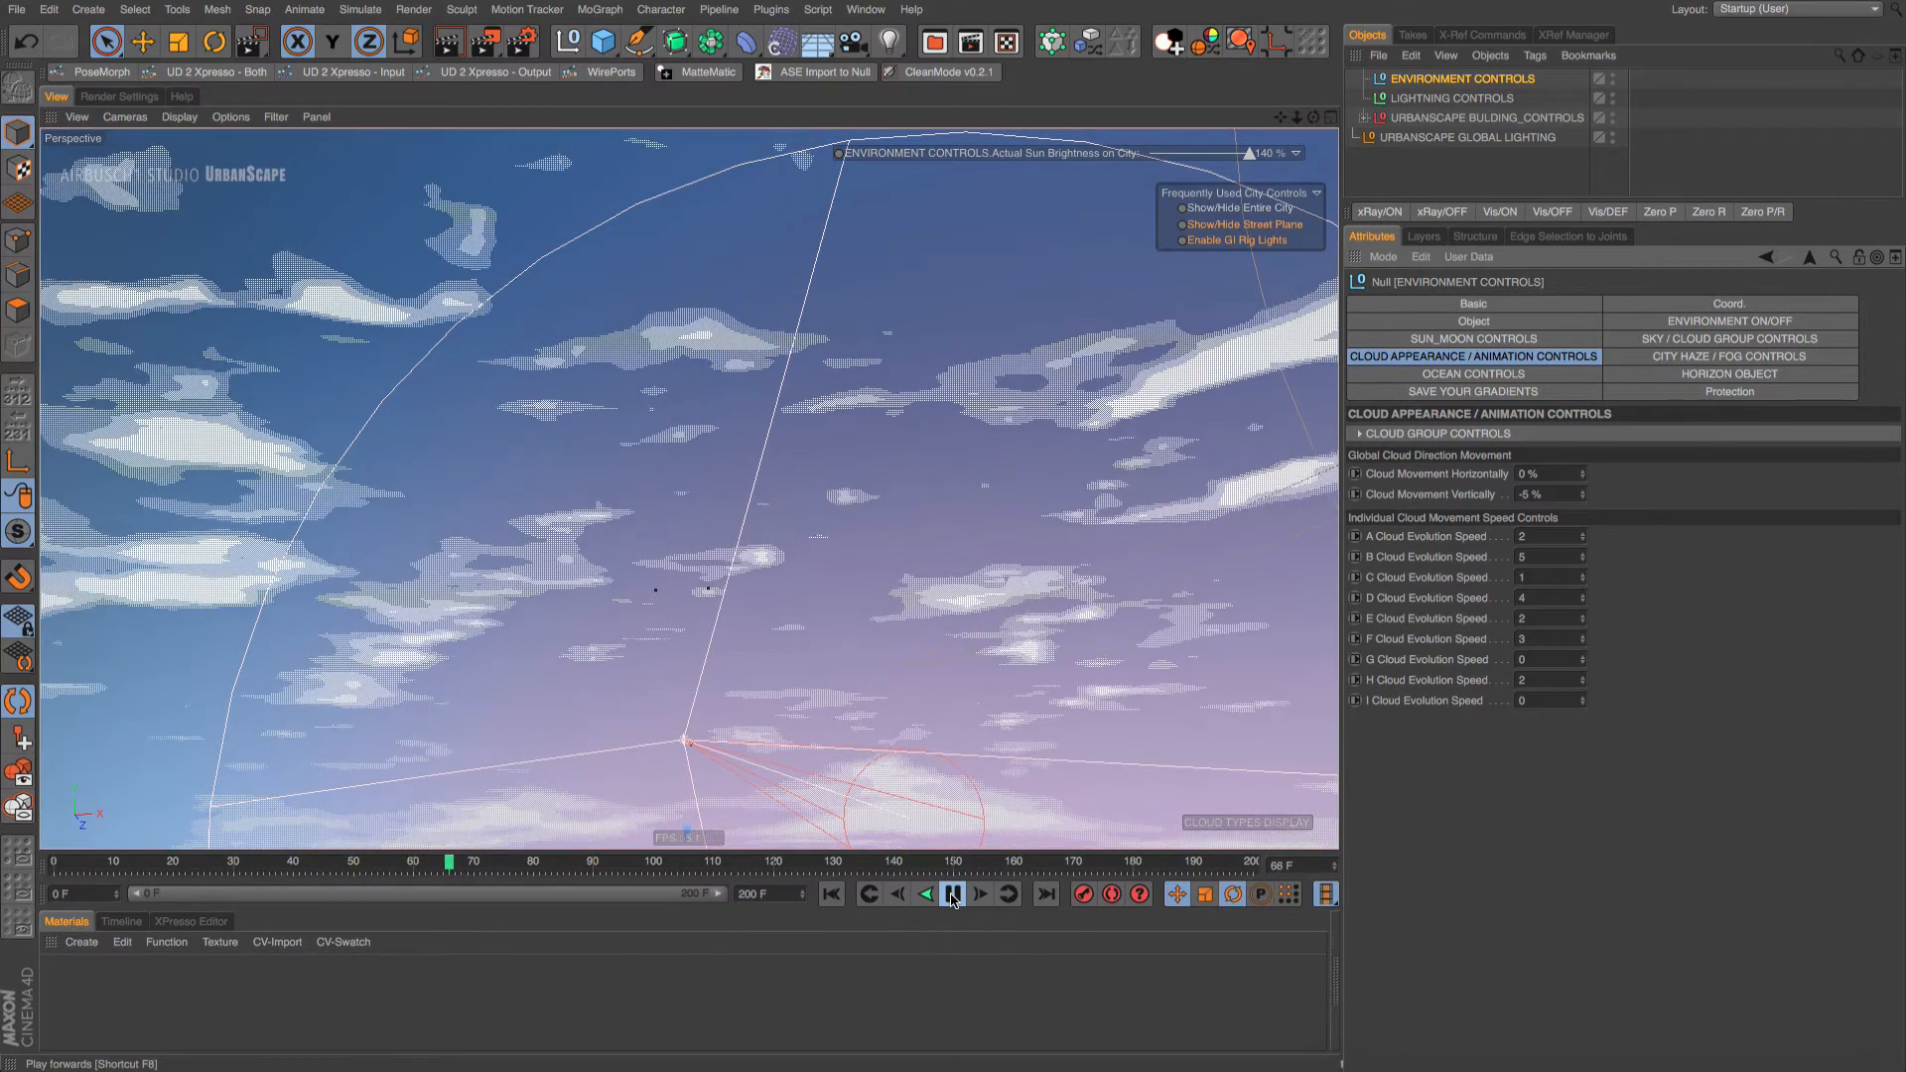
left_click(952, 896)
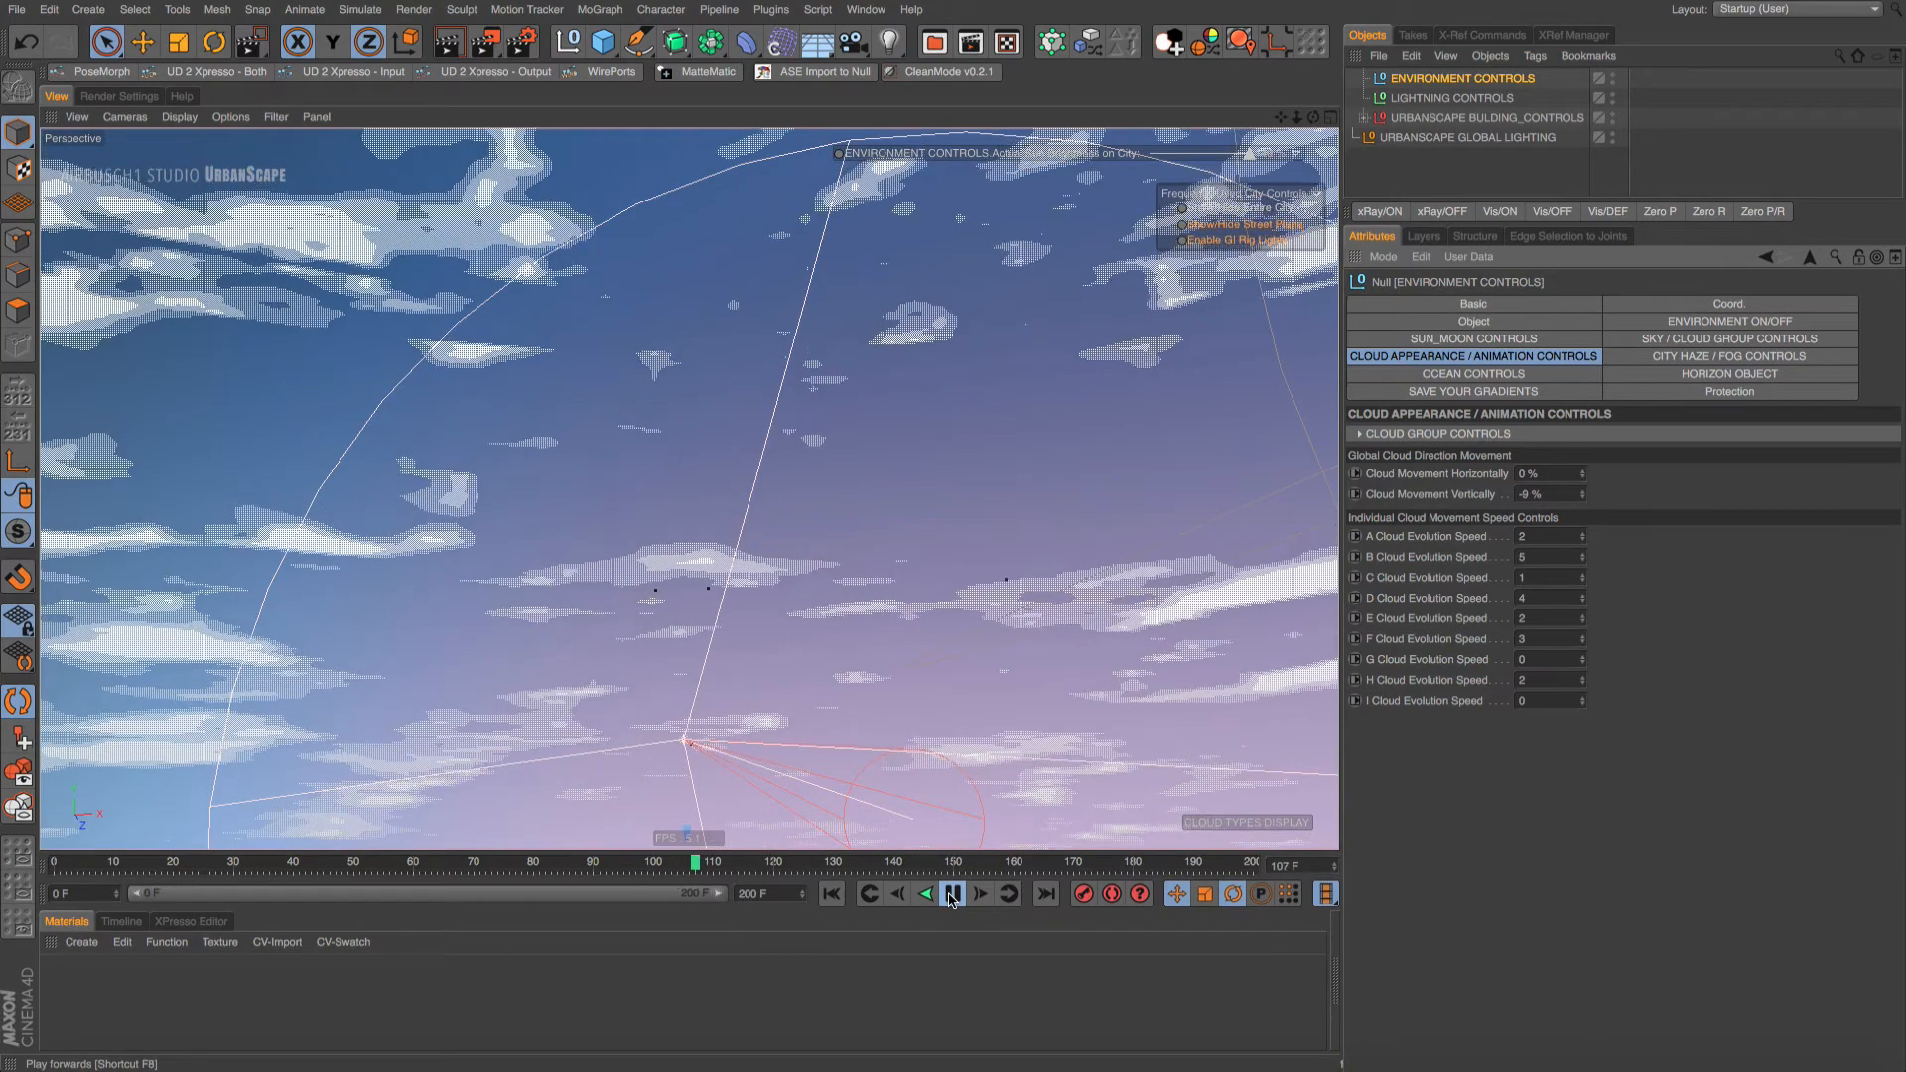
left_click(950, 898)
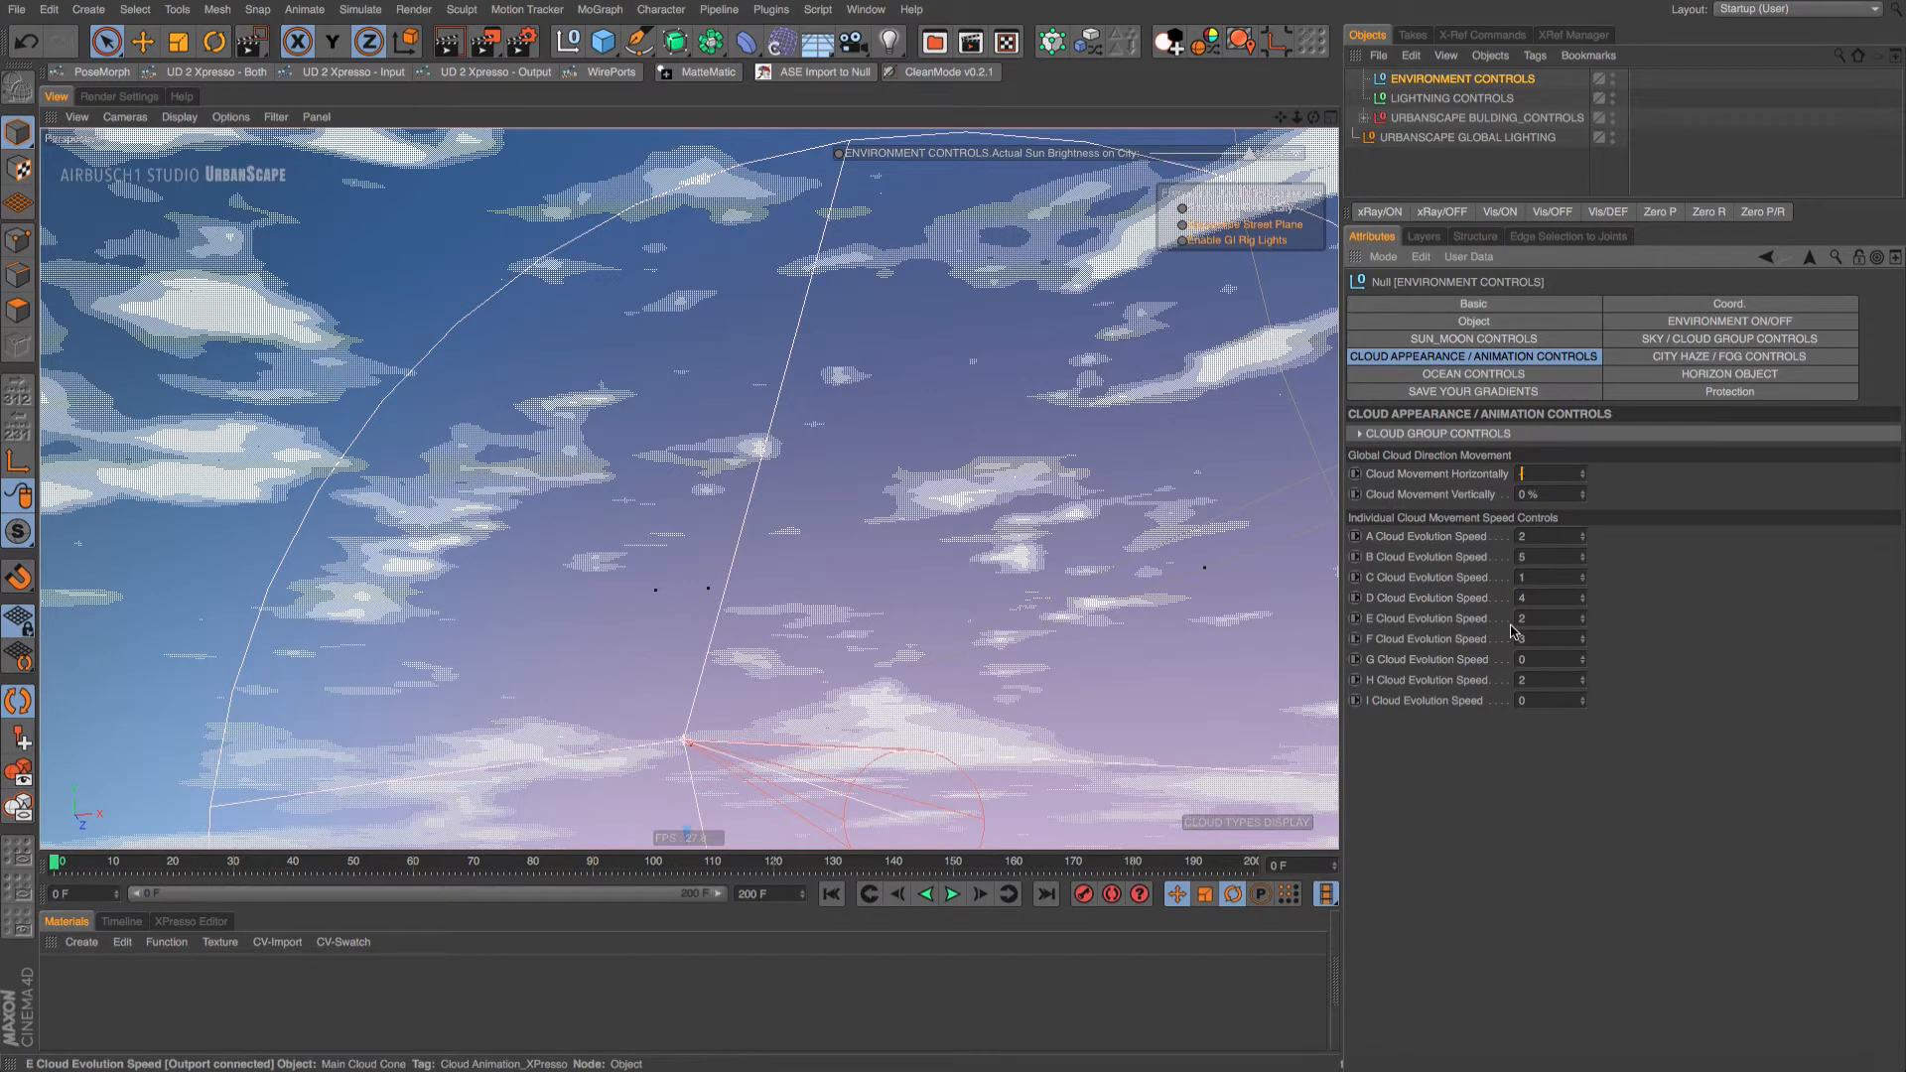
Set the horizontal cloud movement to -1 % with vertical movement at 0 % and preview the animation
type("1")
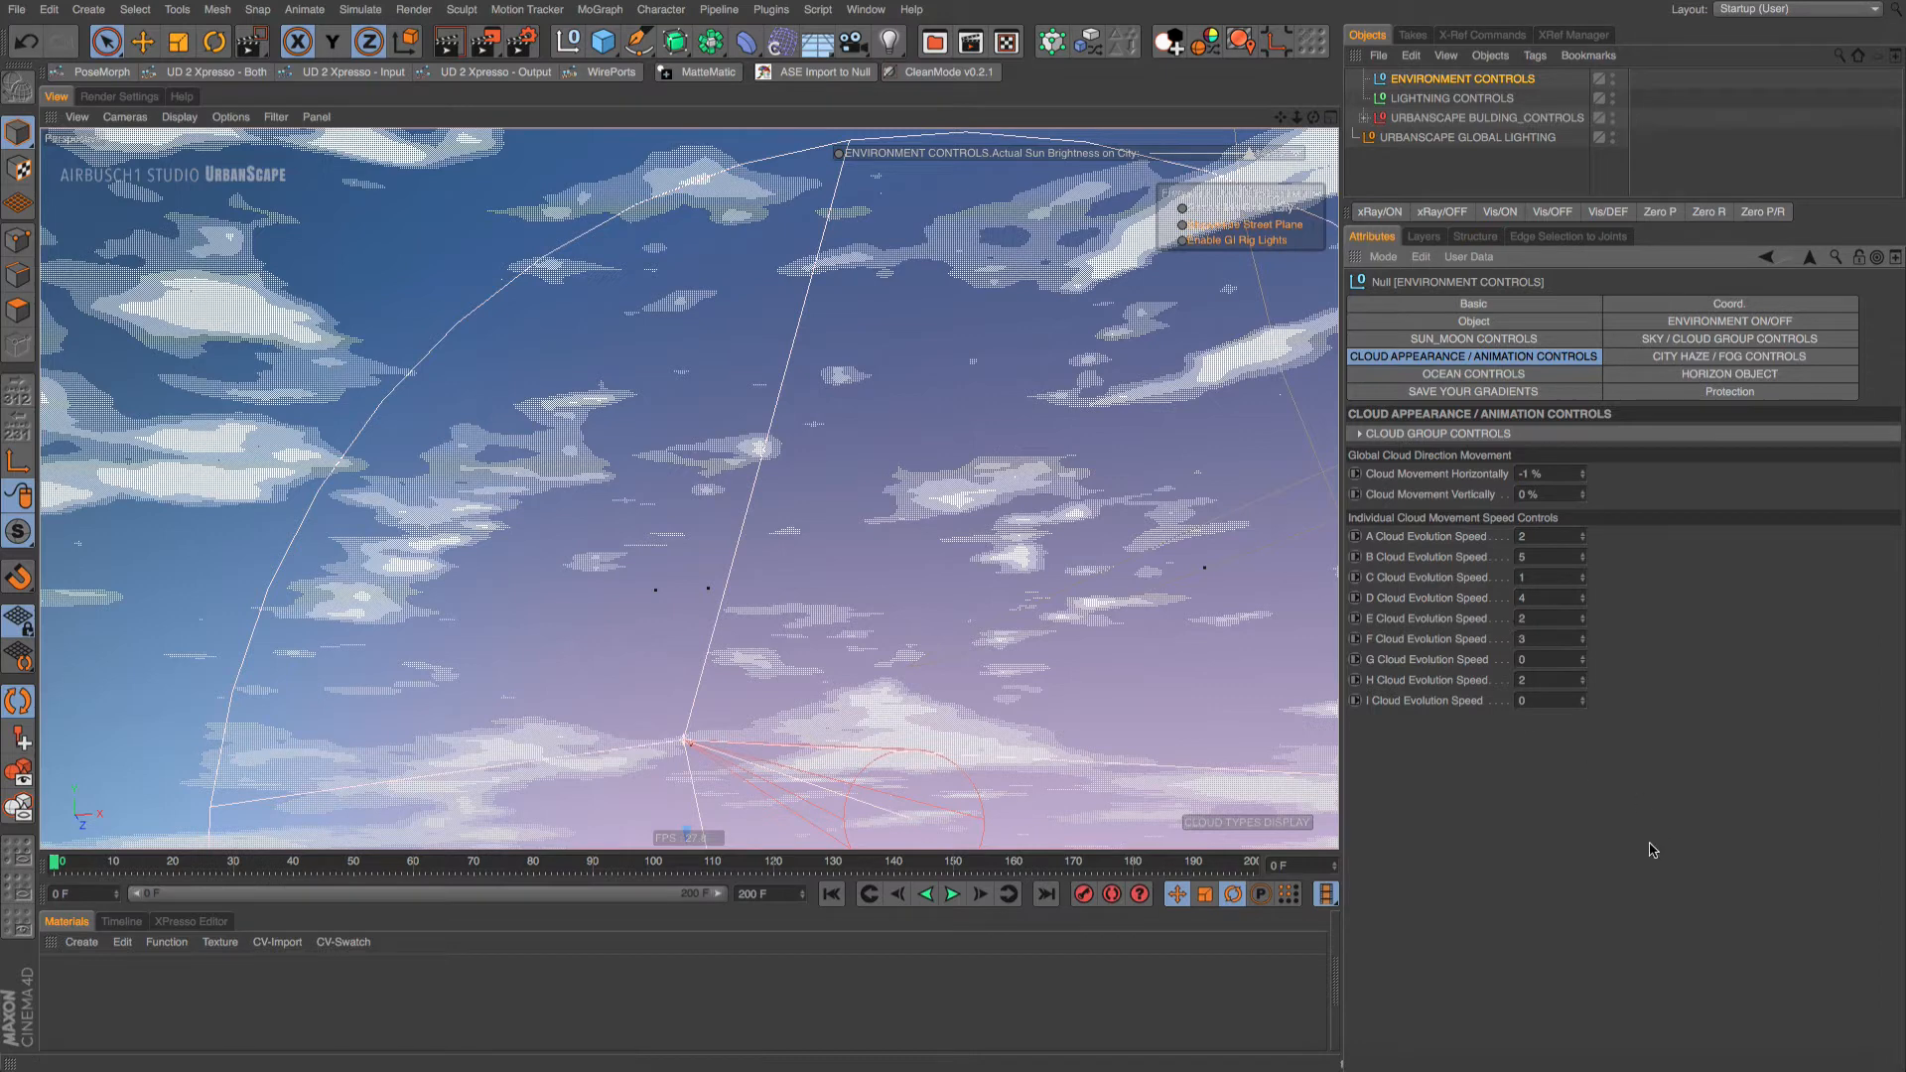
left_click(951, 895)
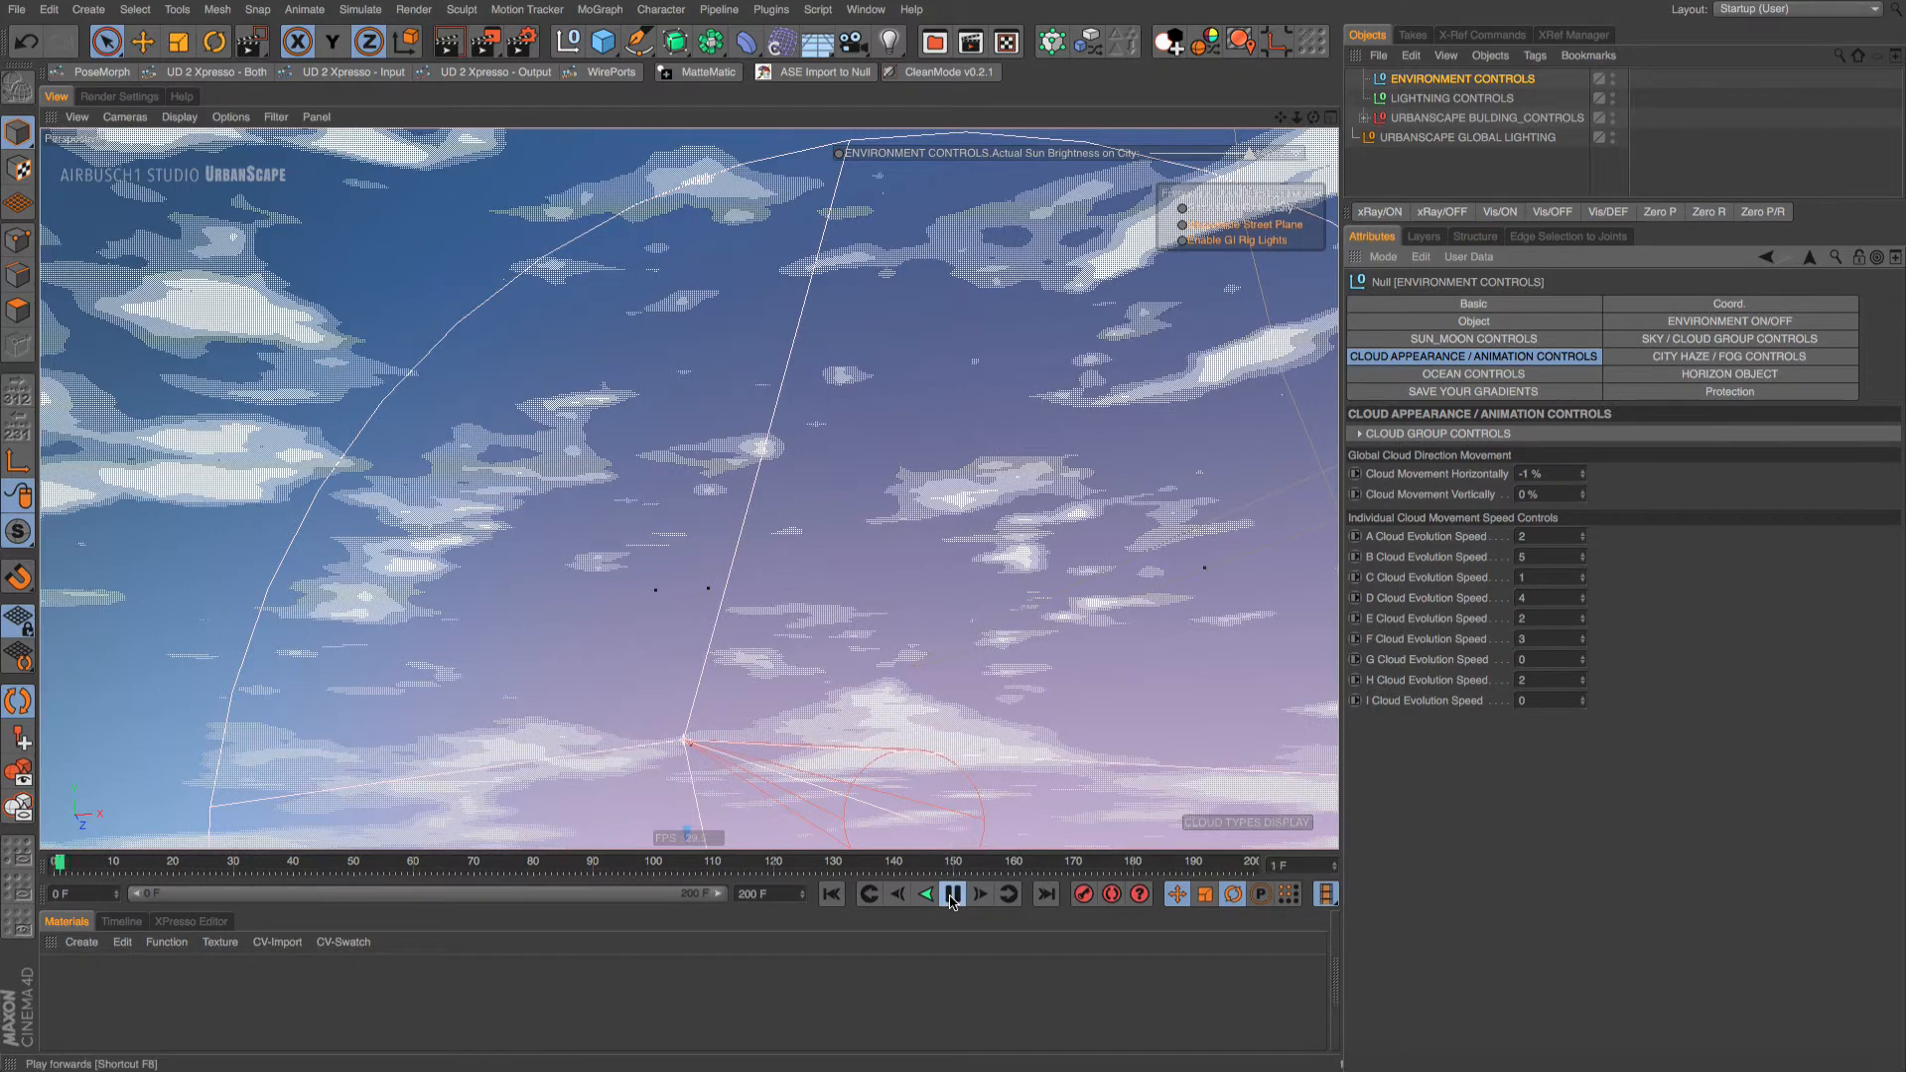
left_click(950, 896)
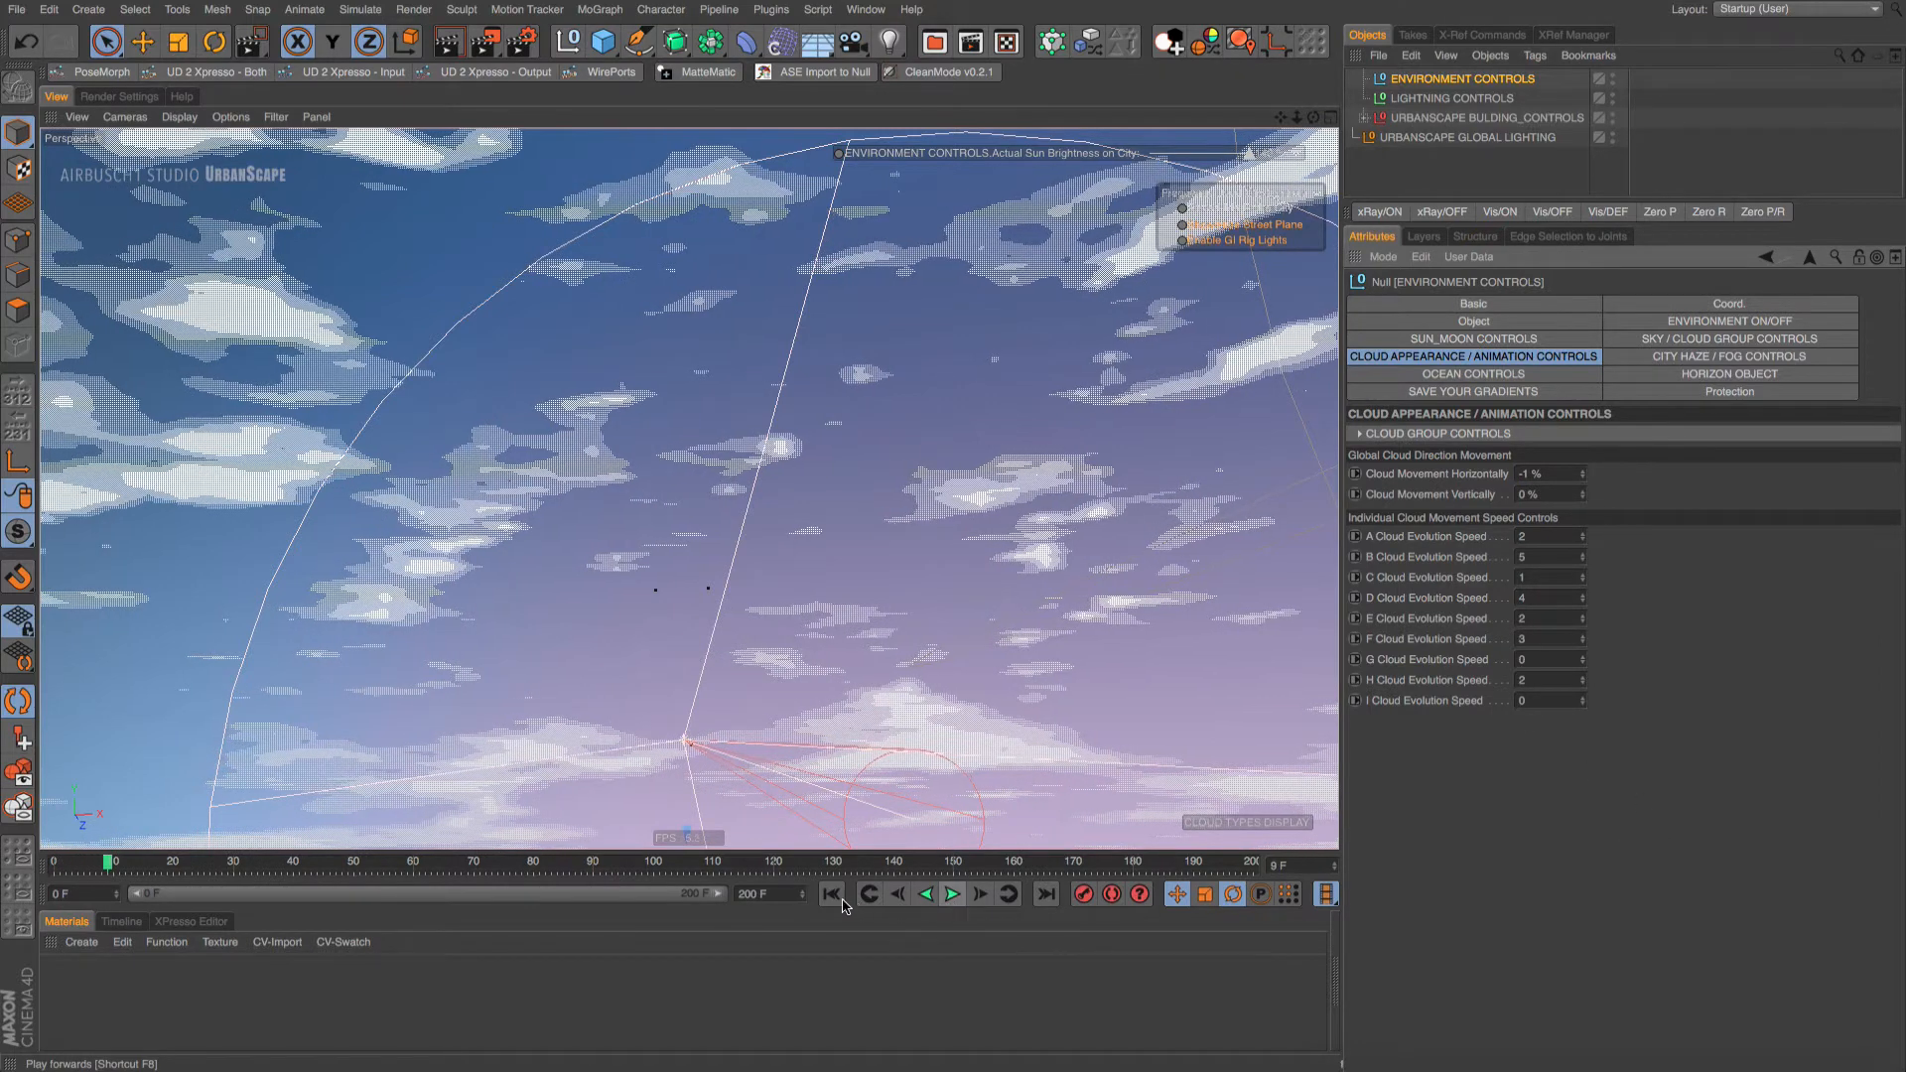
Preview the combined cloud movement from the first frame with vertical movement at 3 %, and again at 5 %
left_click(836, 897)
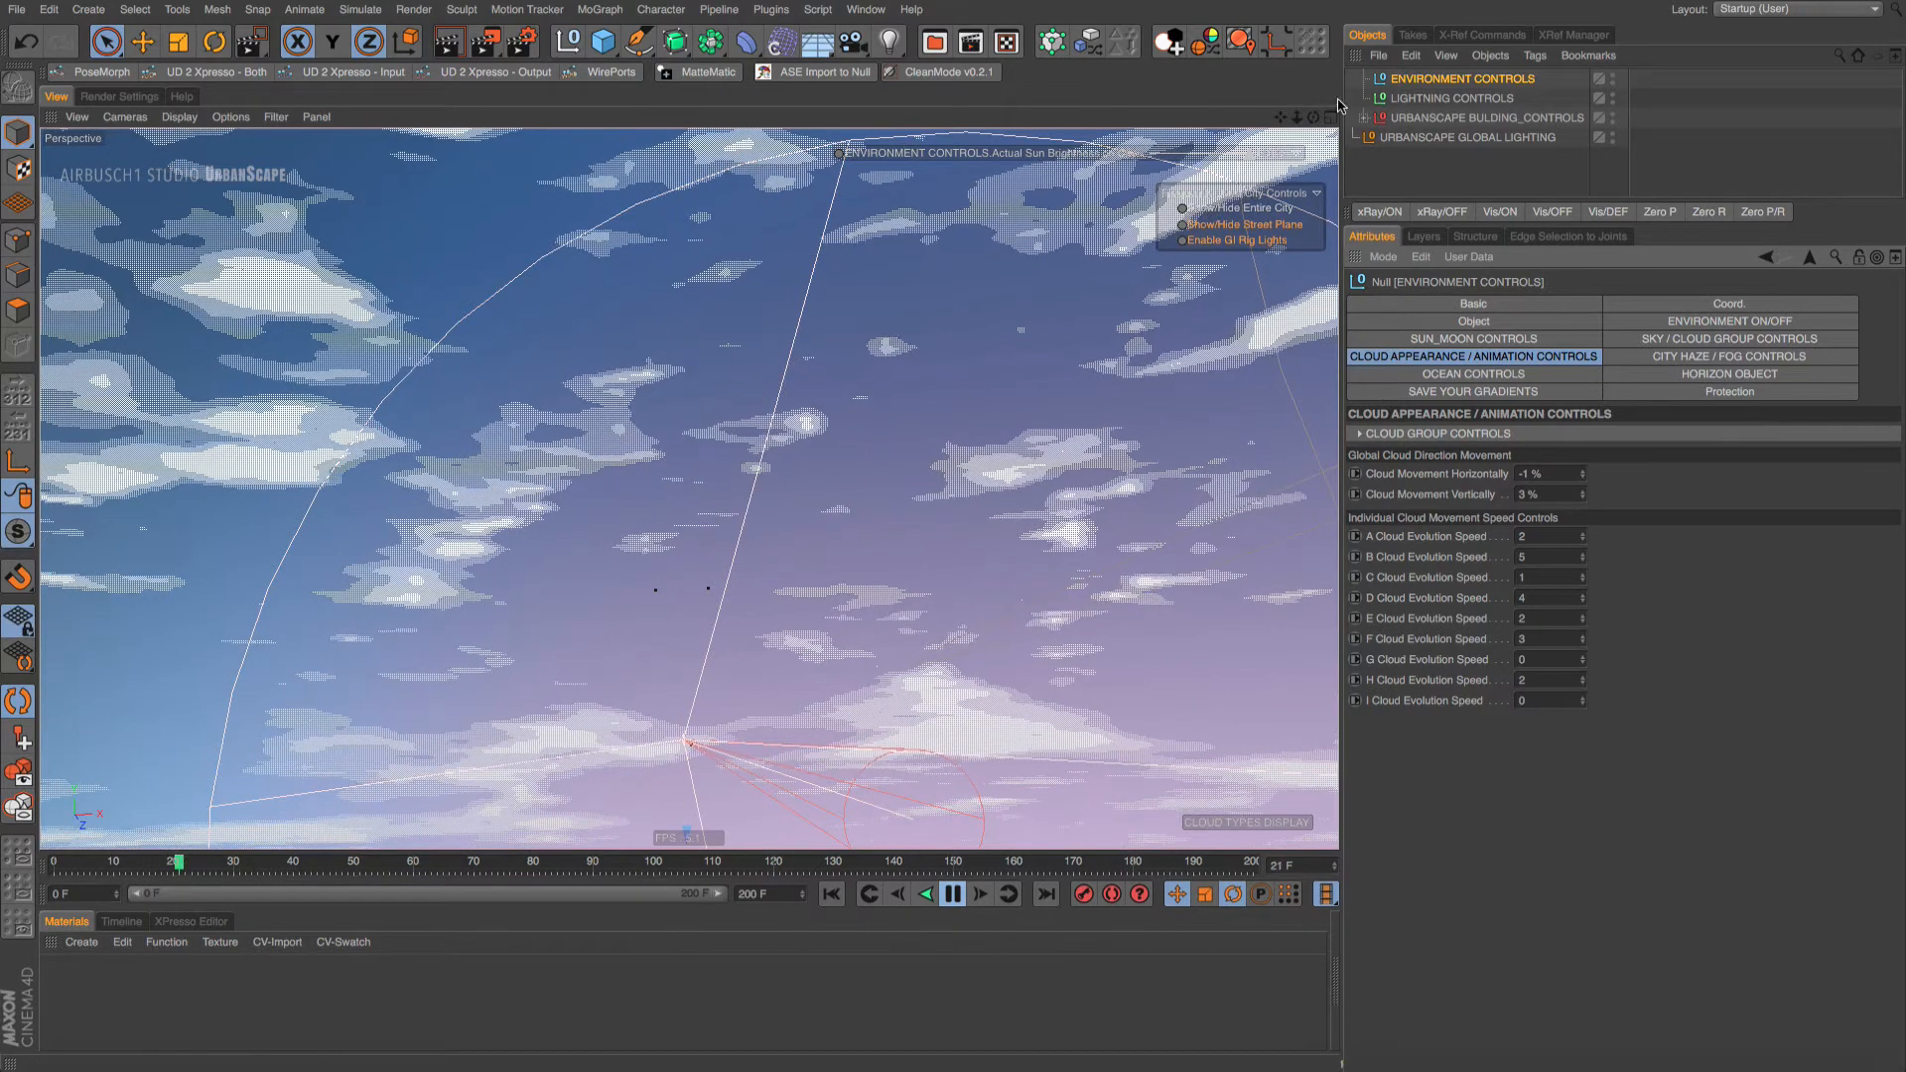
left_click(954, 897)
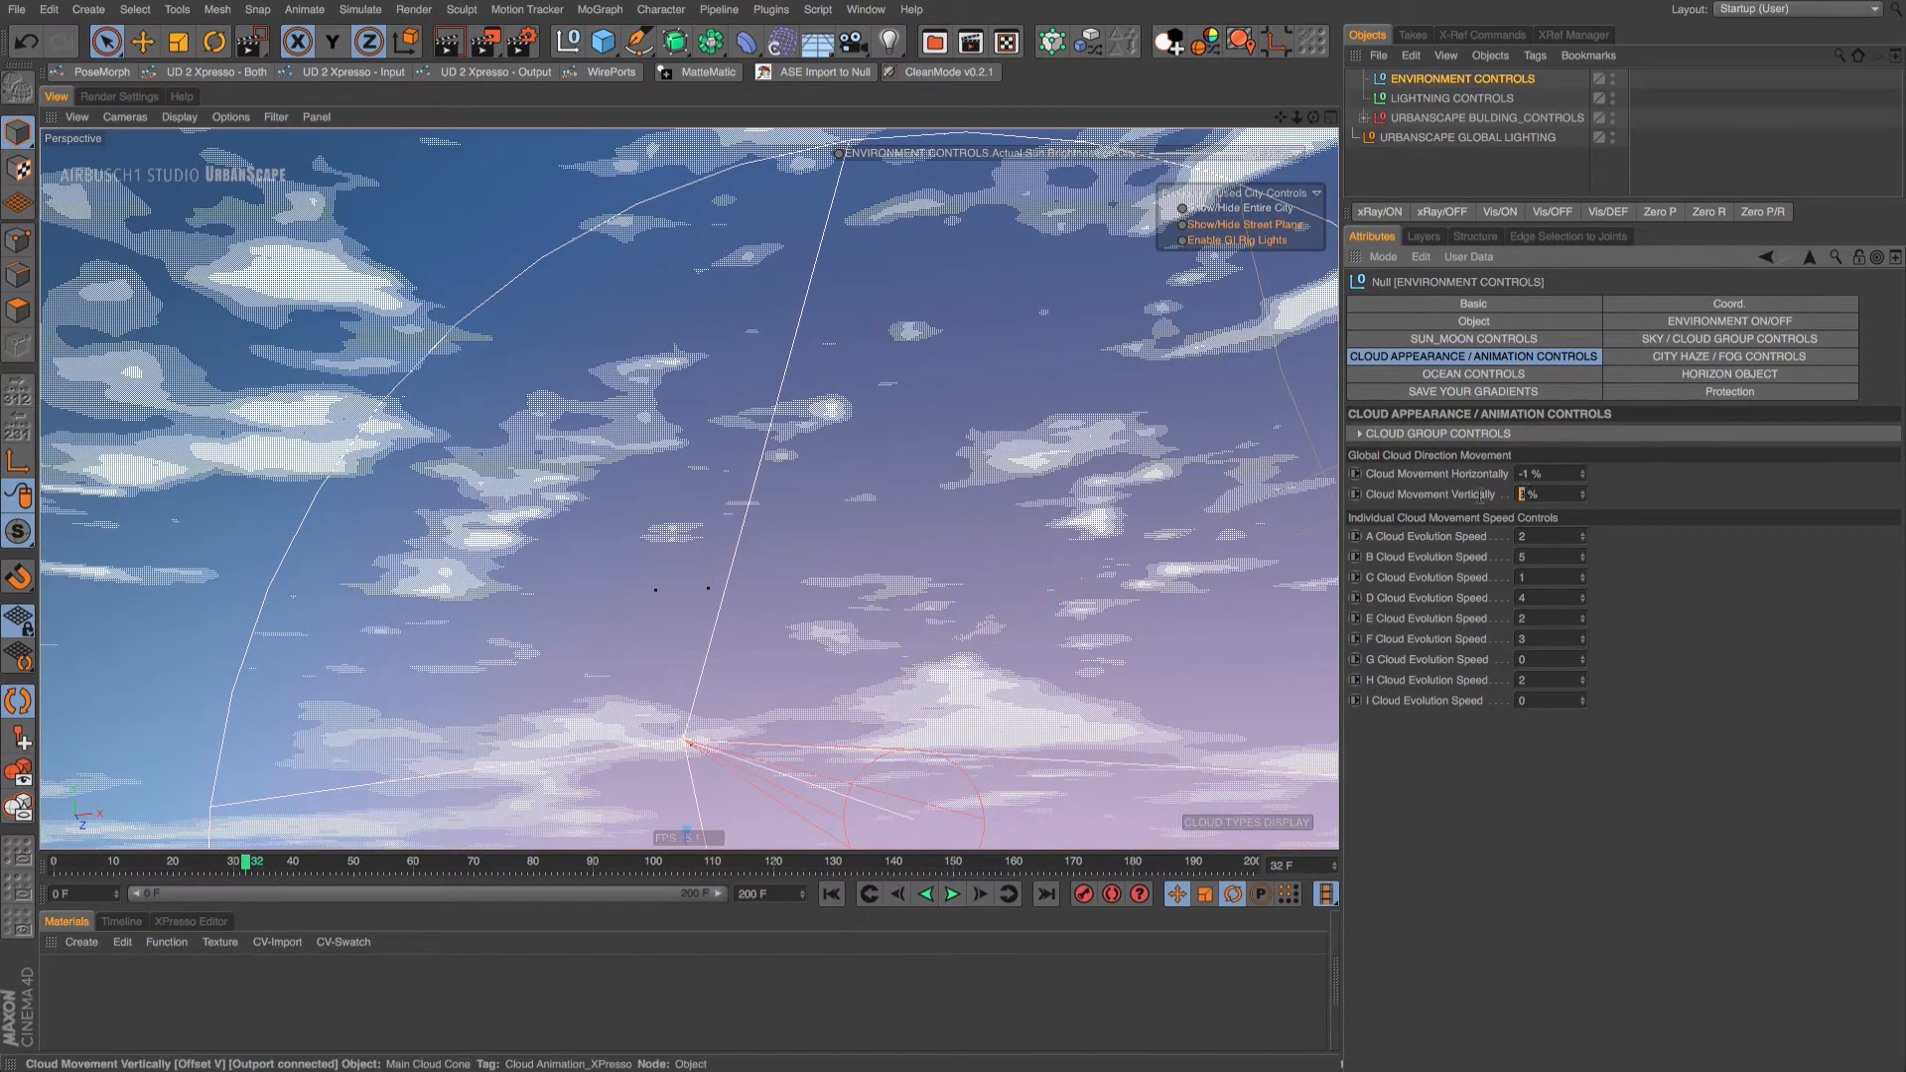
left_click(953, 897)
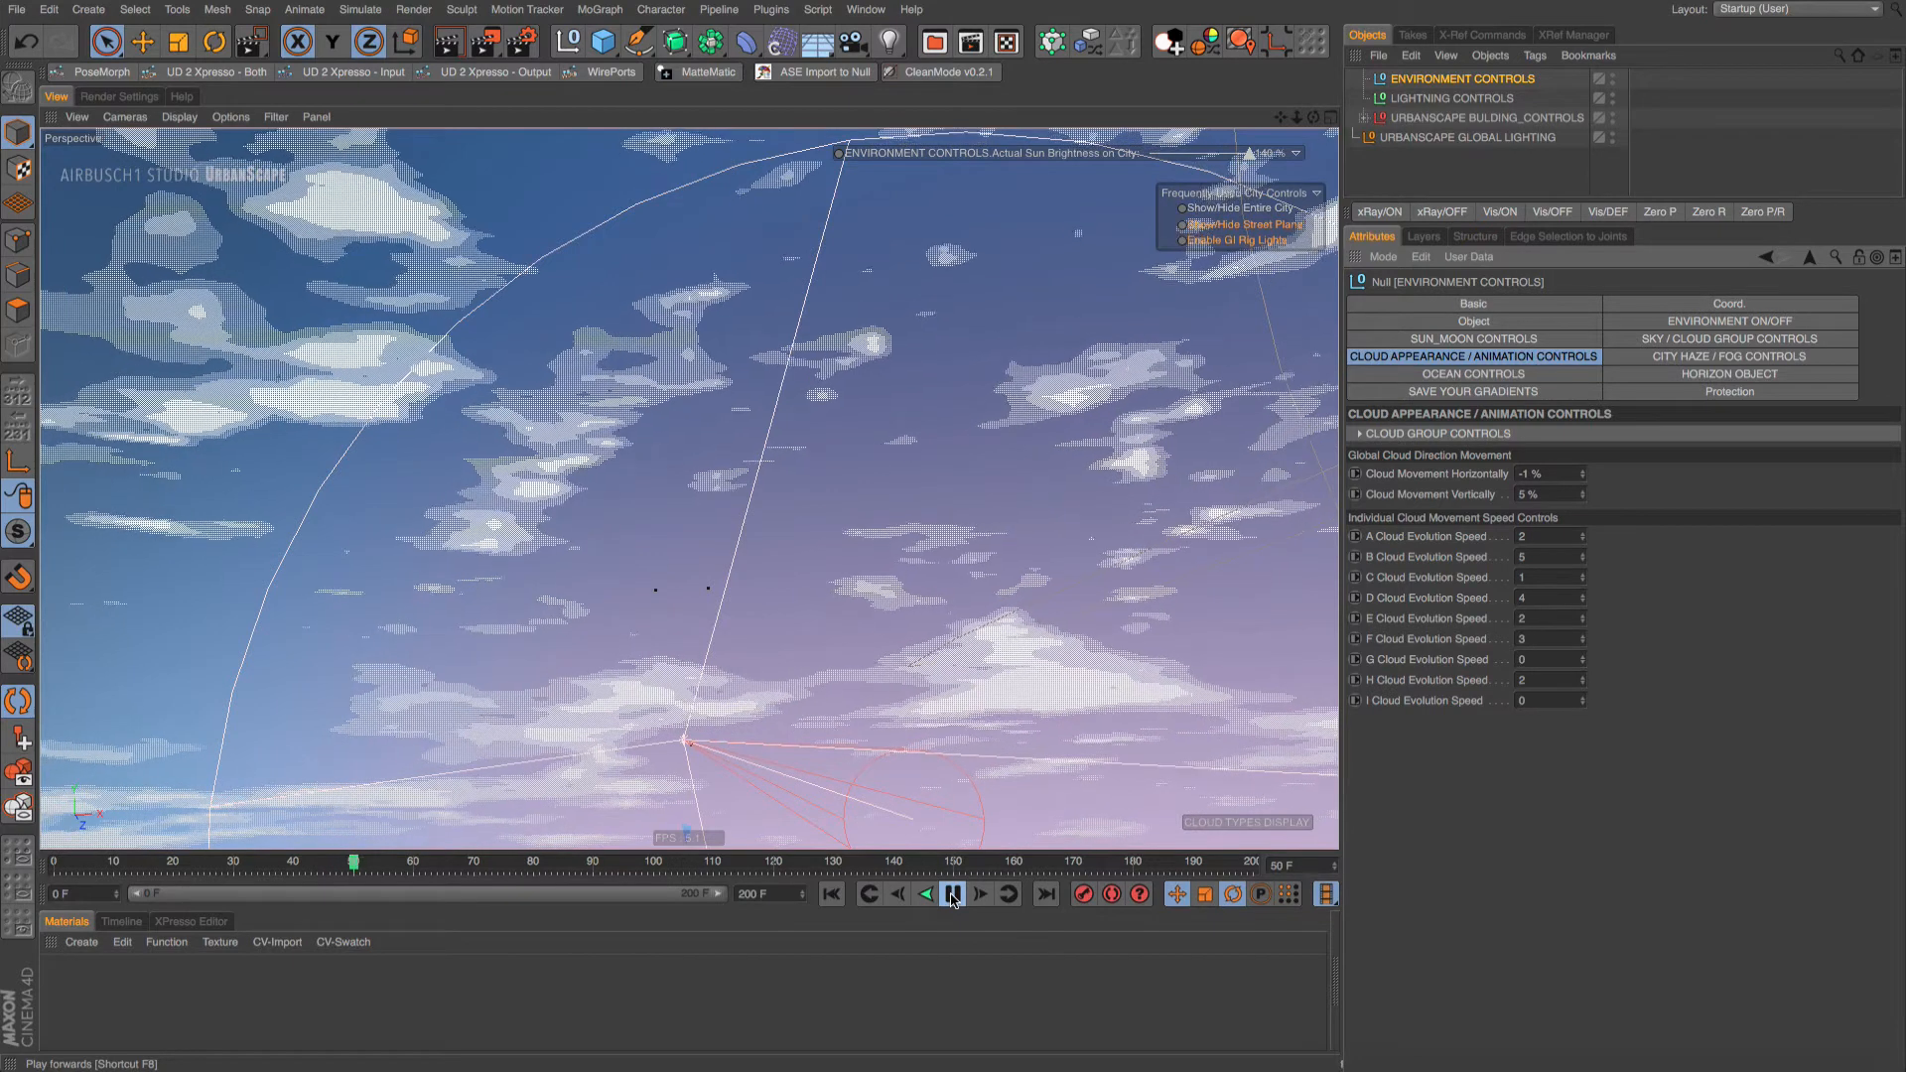
left_click(953, 896)
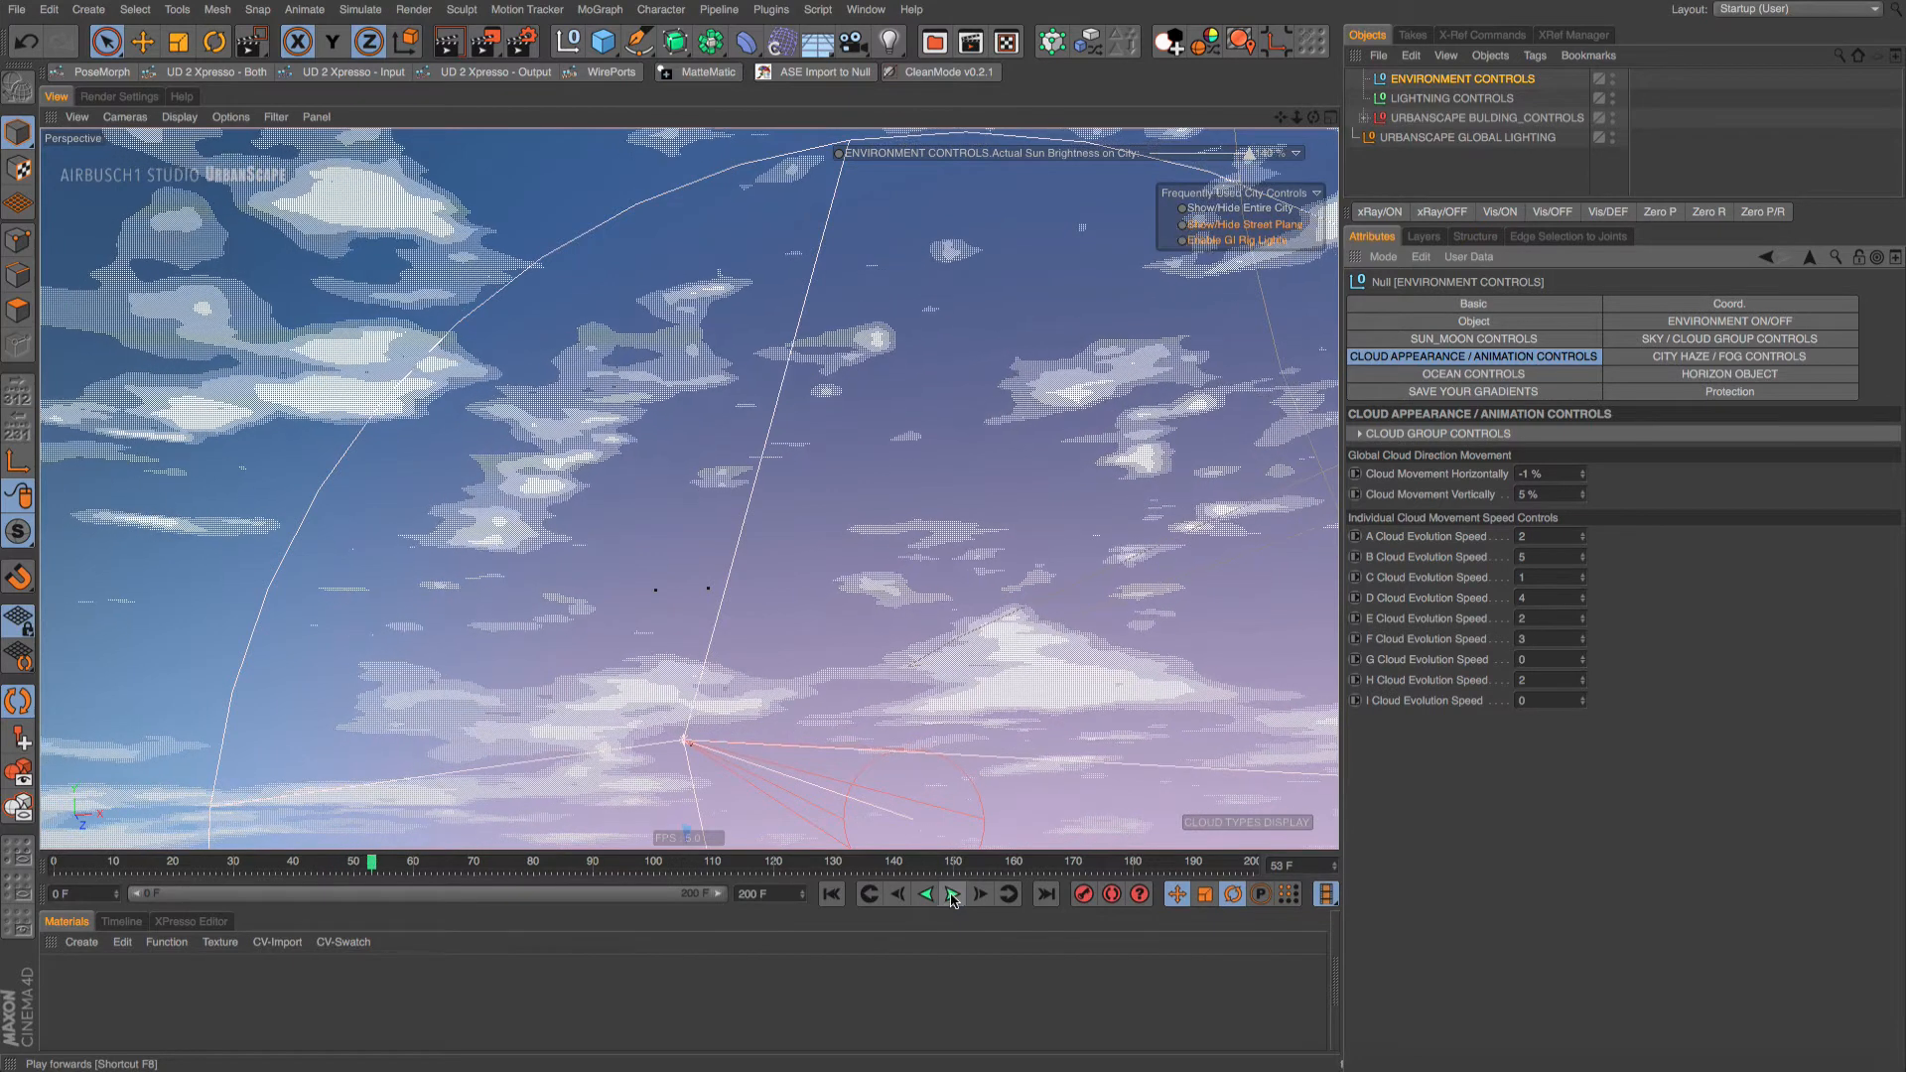
Return the animation to the first frame and reset both the horizontal and vertical cloud movement to 0 %
left_click(831, 893)
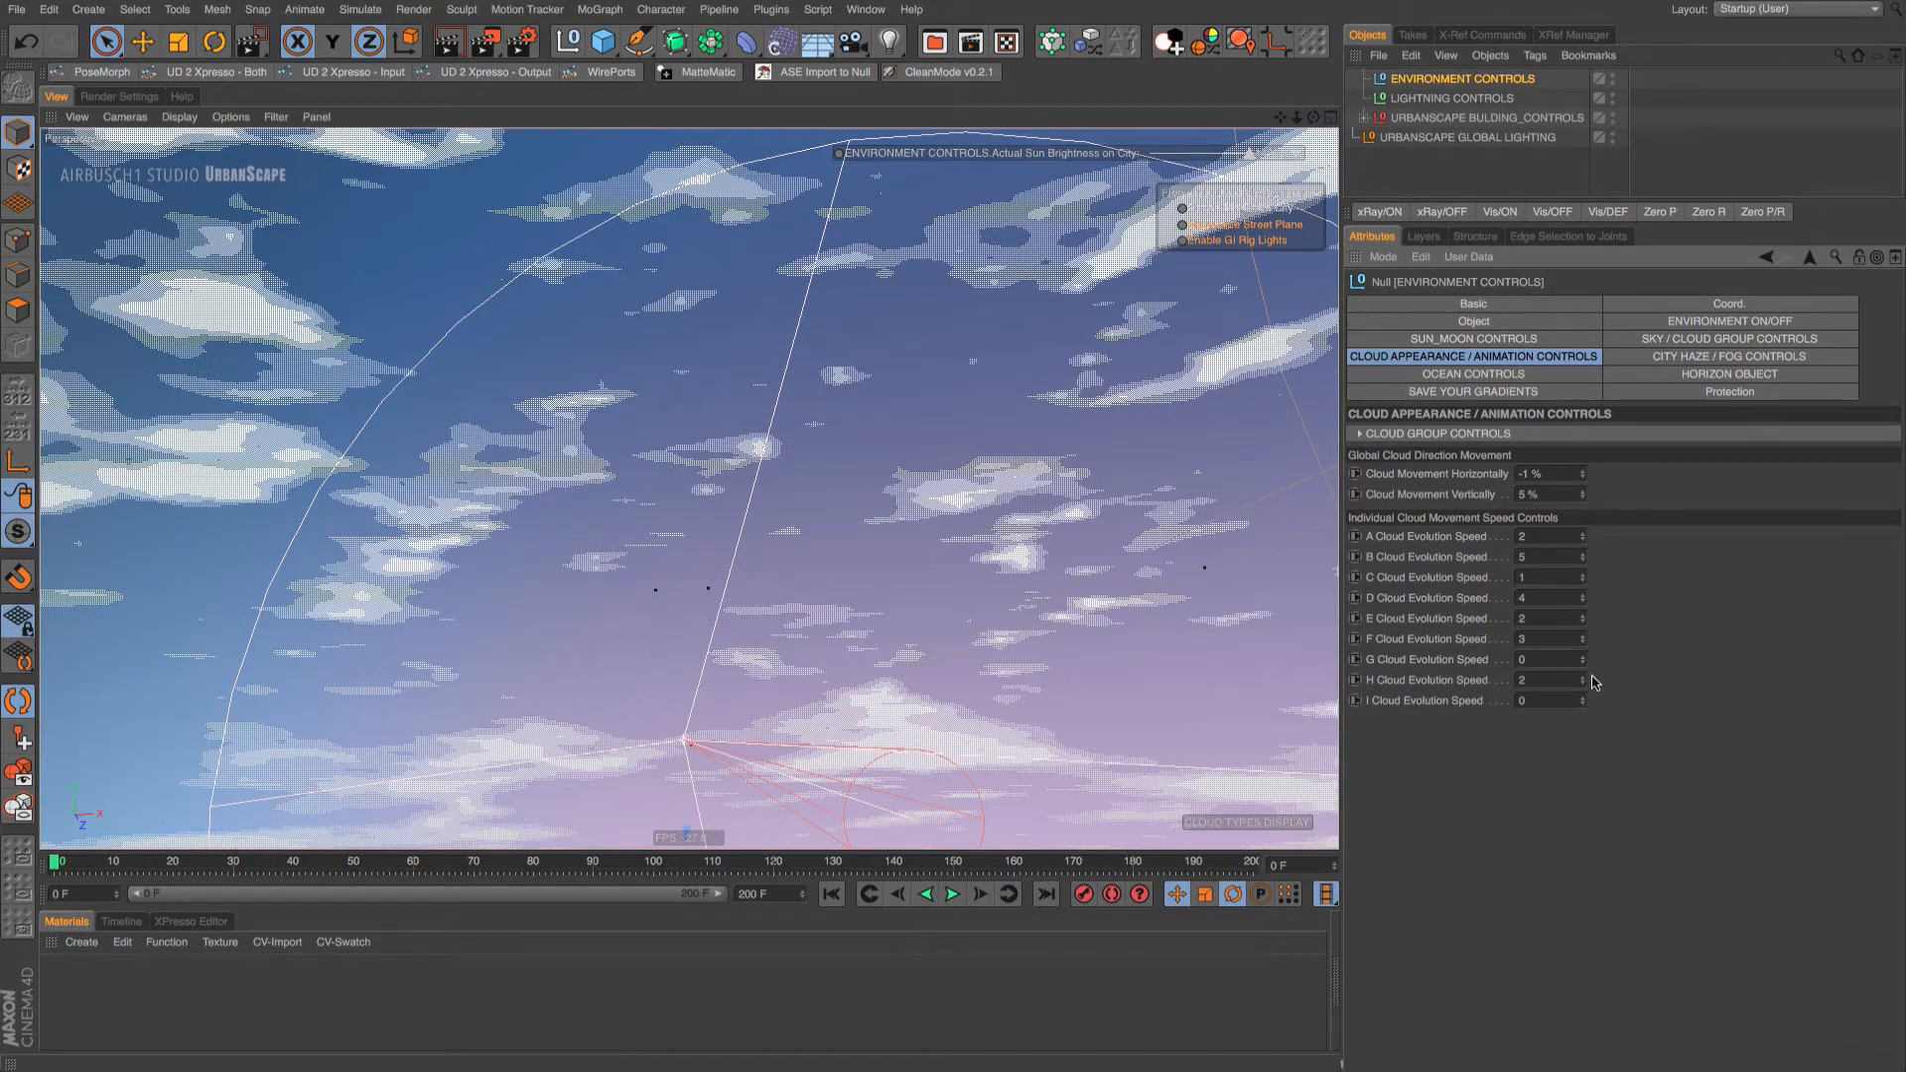
left_click(1535, 473)
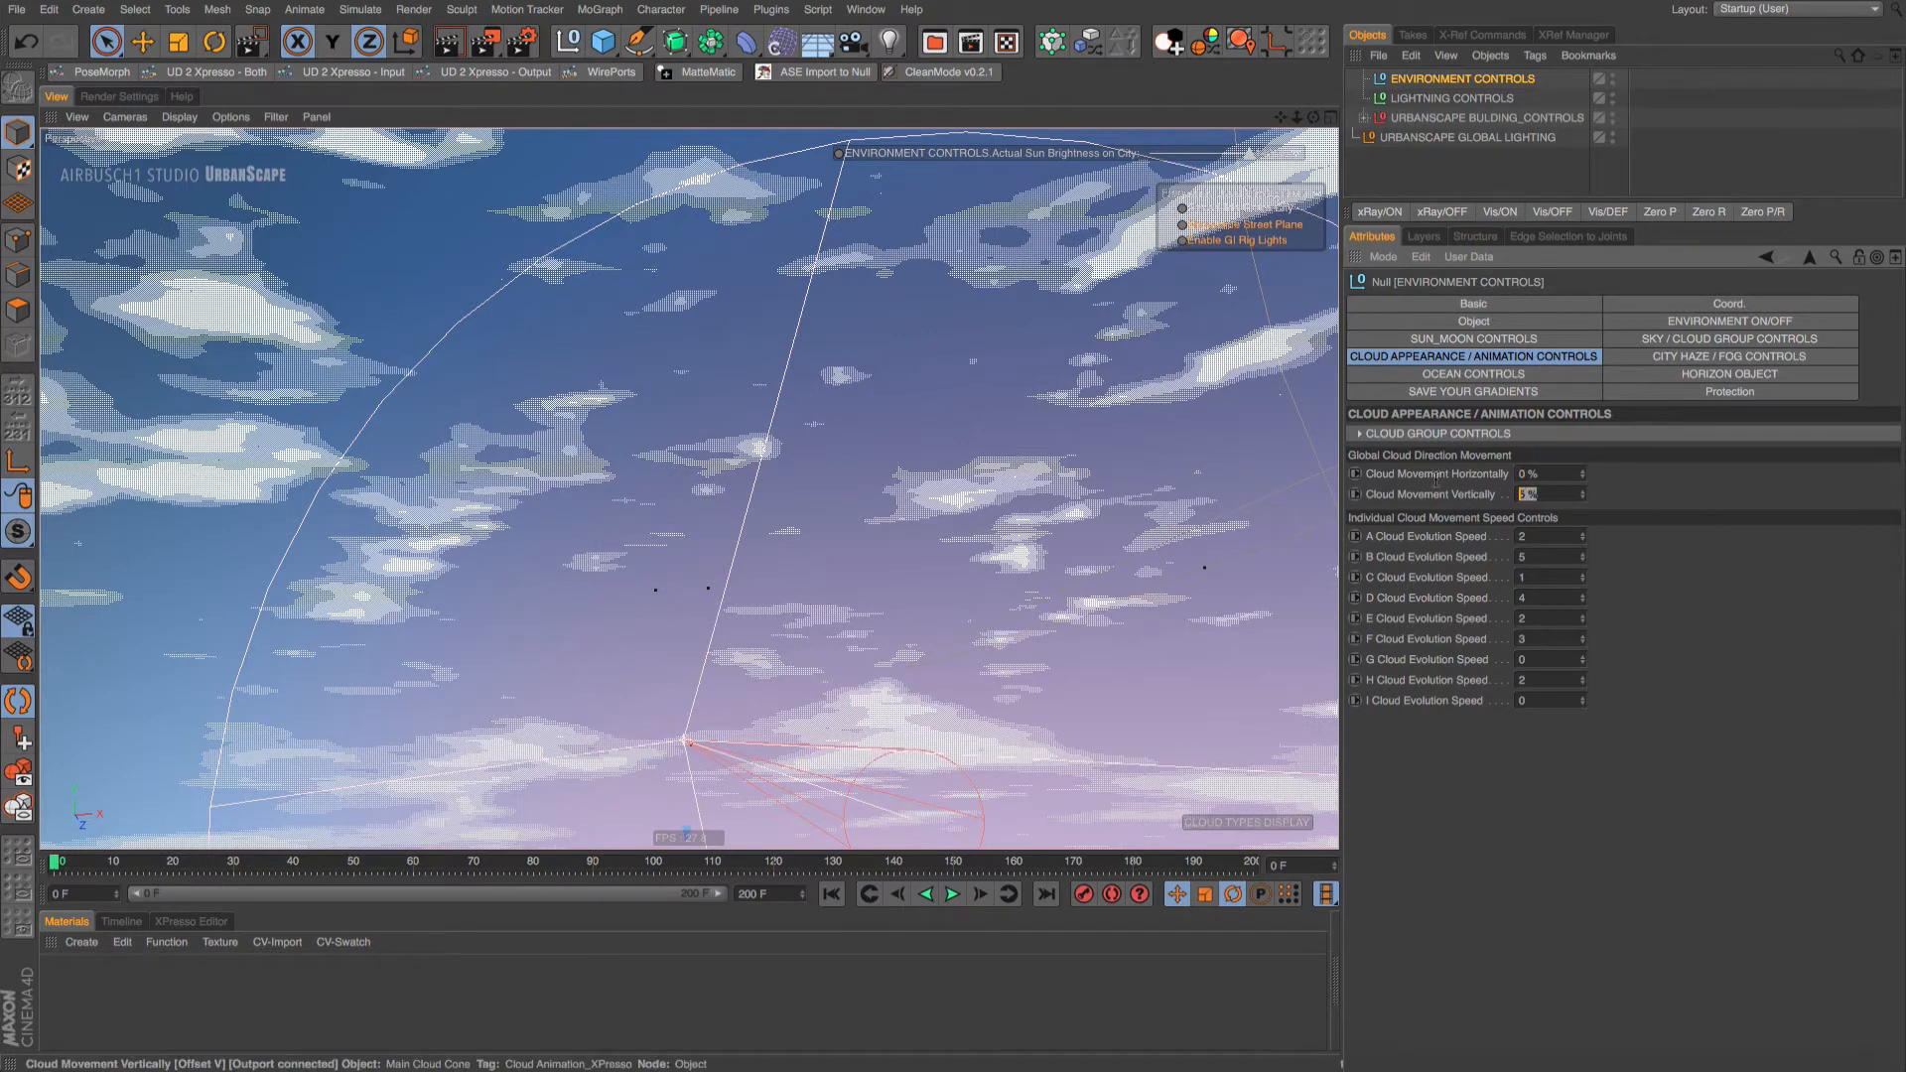
type("0")
key("Return")
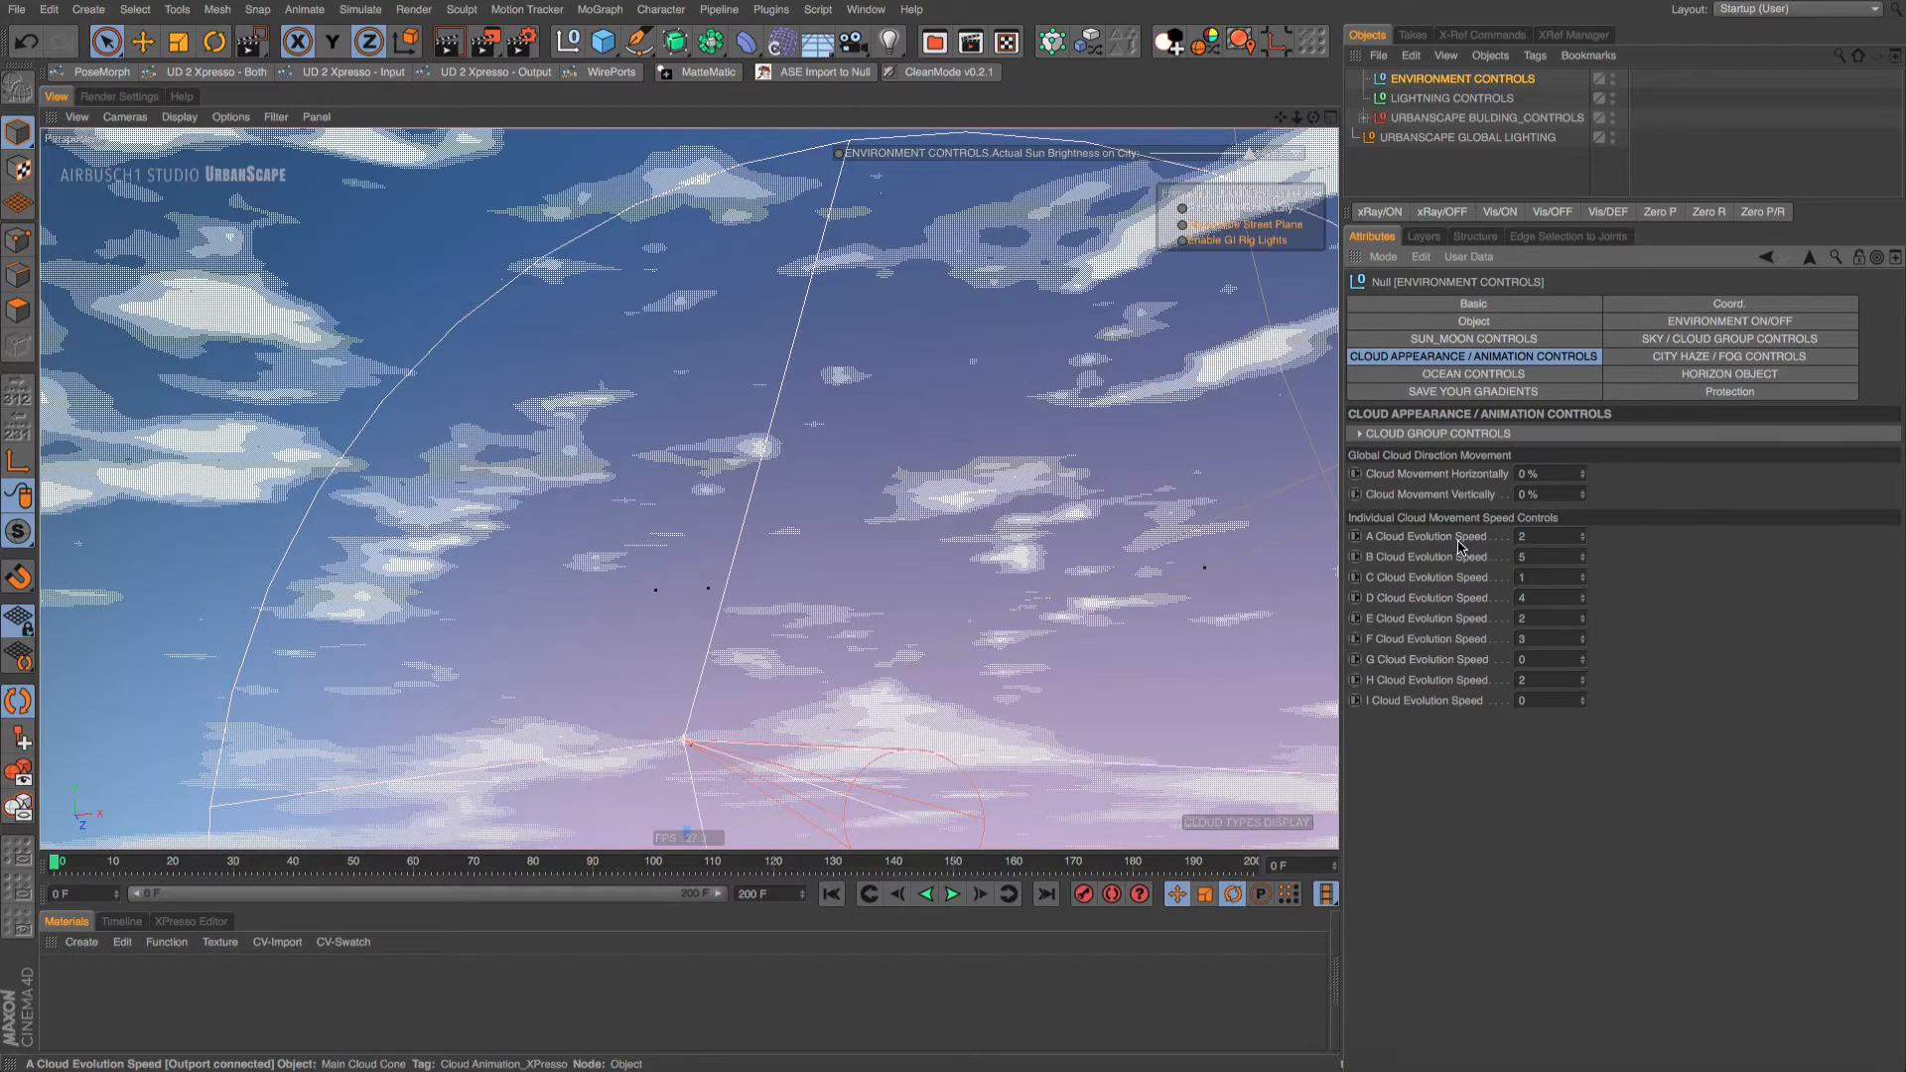
Play the rendered cloud sequence from frame 0 in the Picture Viewer to examine the cloud evolution
left_click(971, 42)
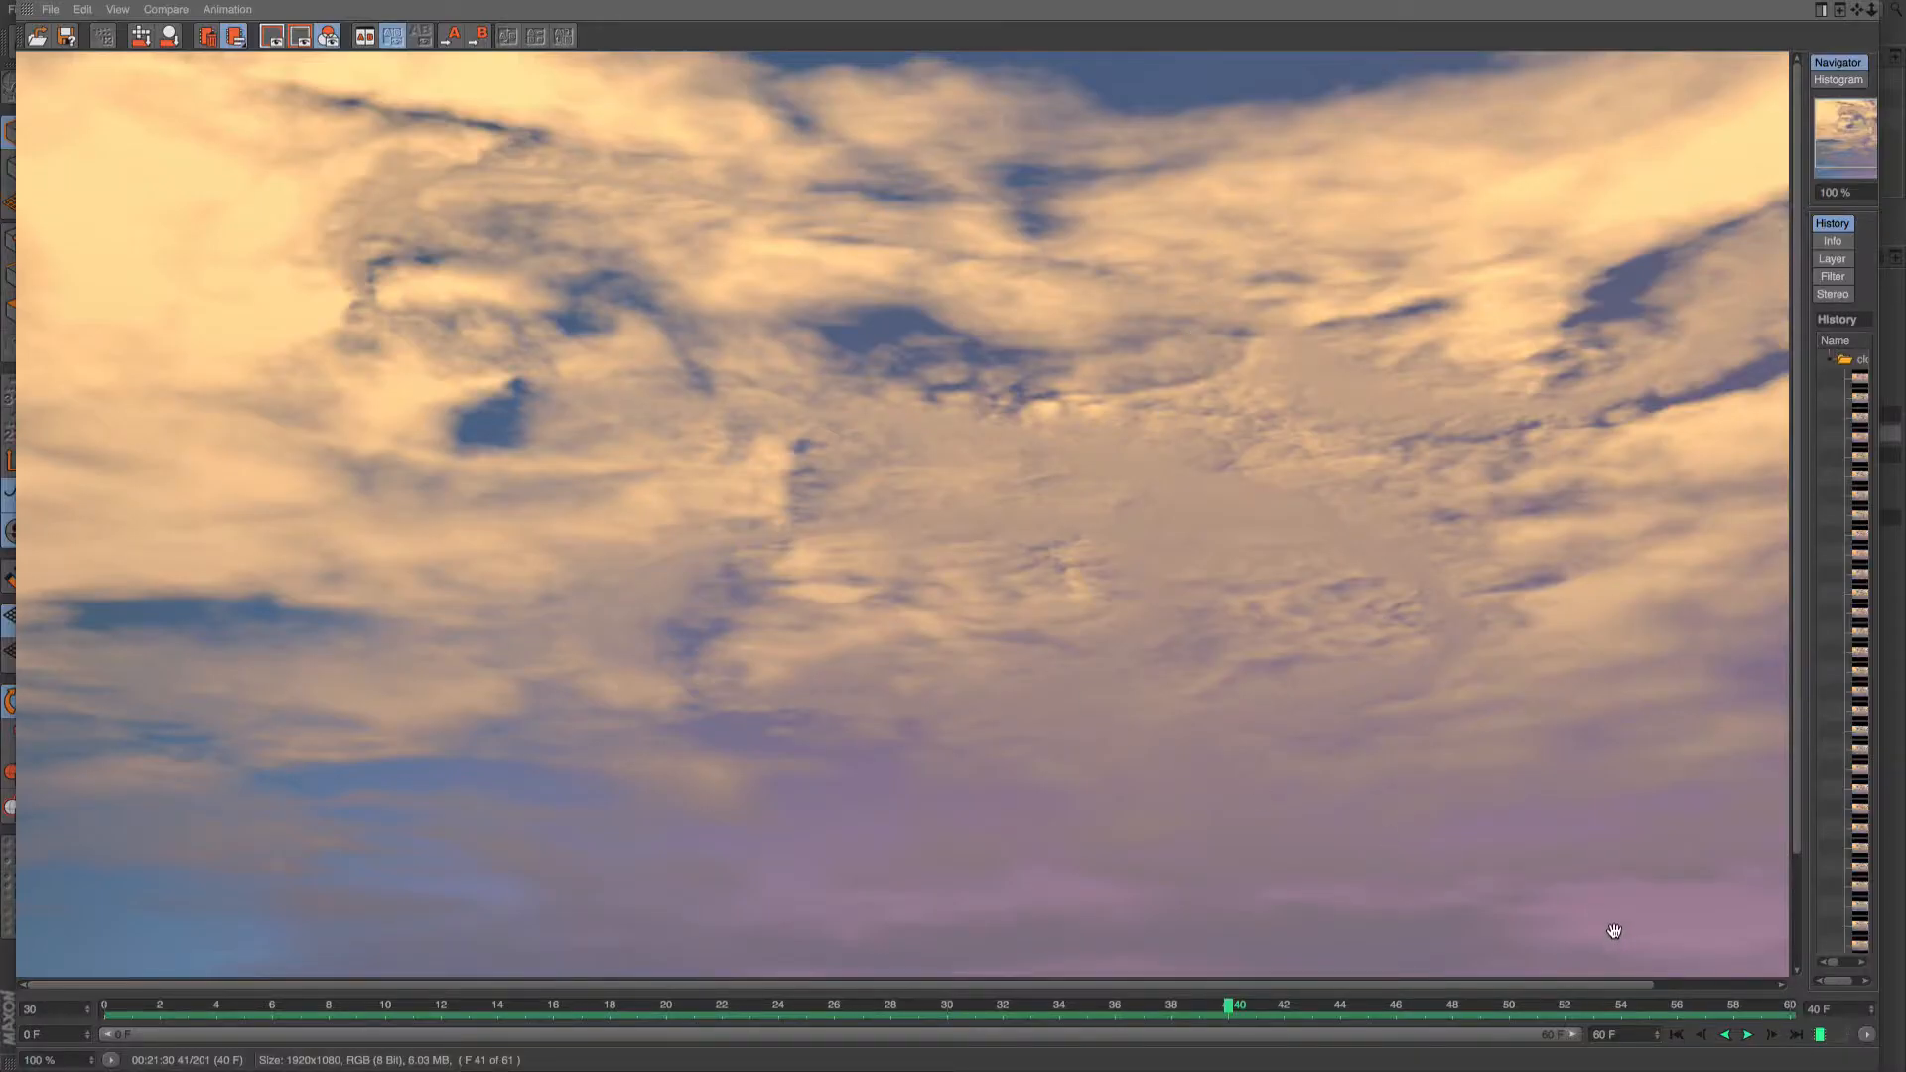
left_click(1672, 1035)
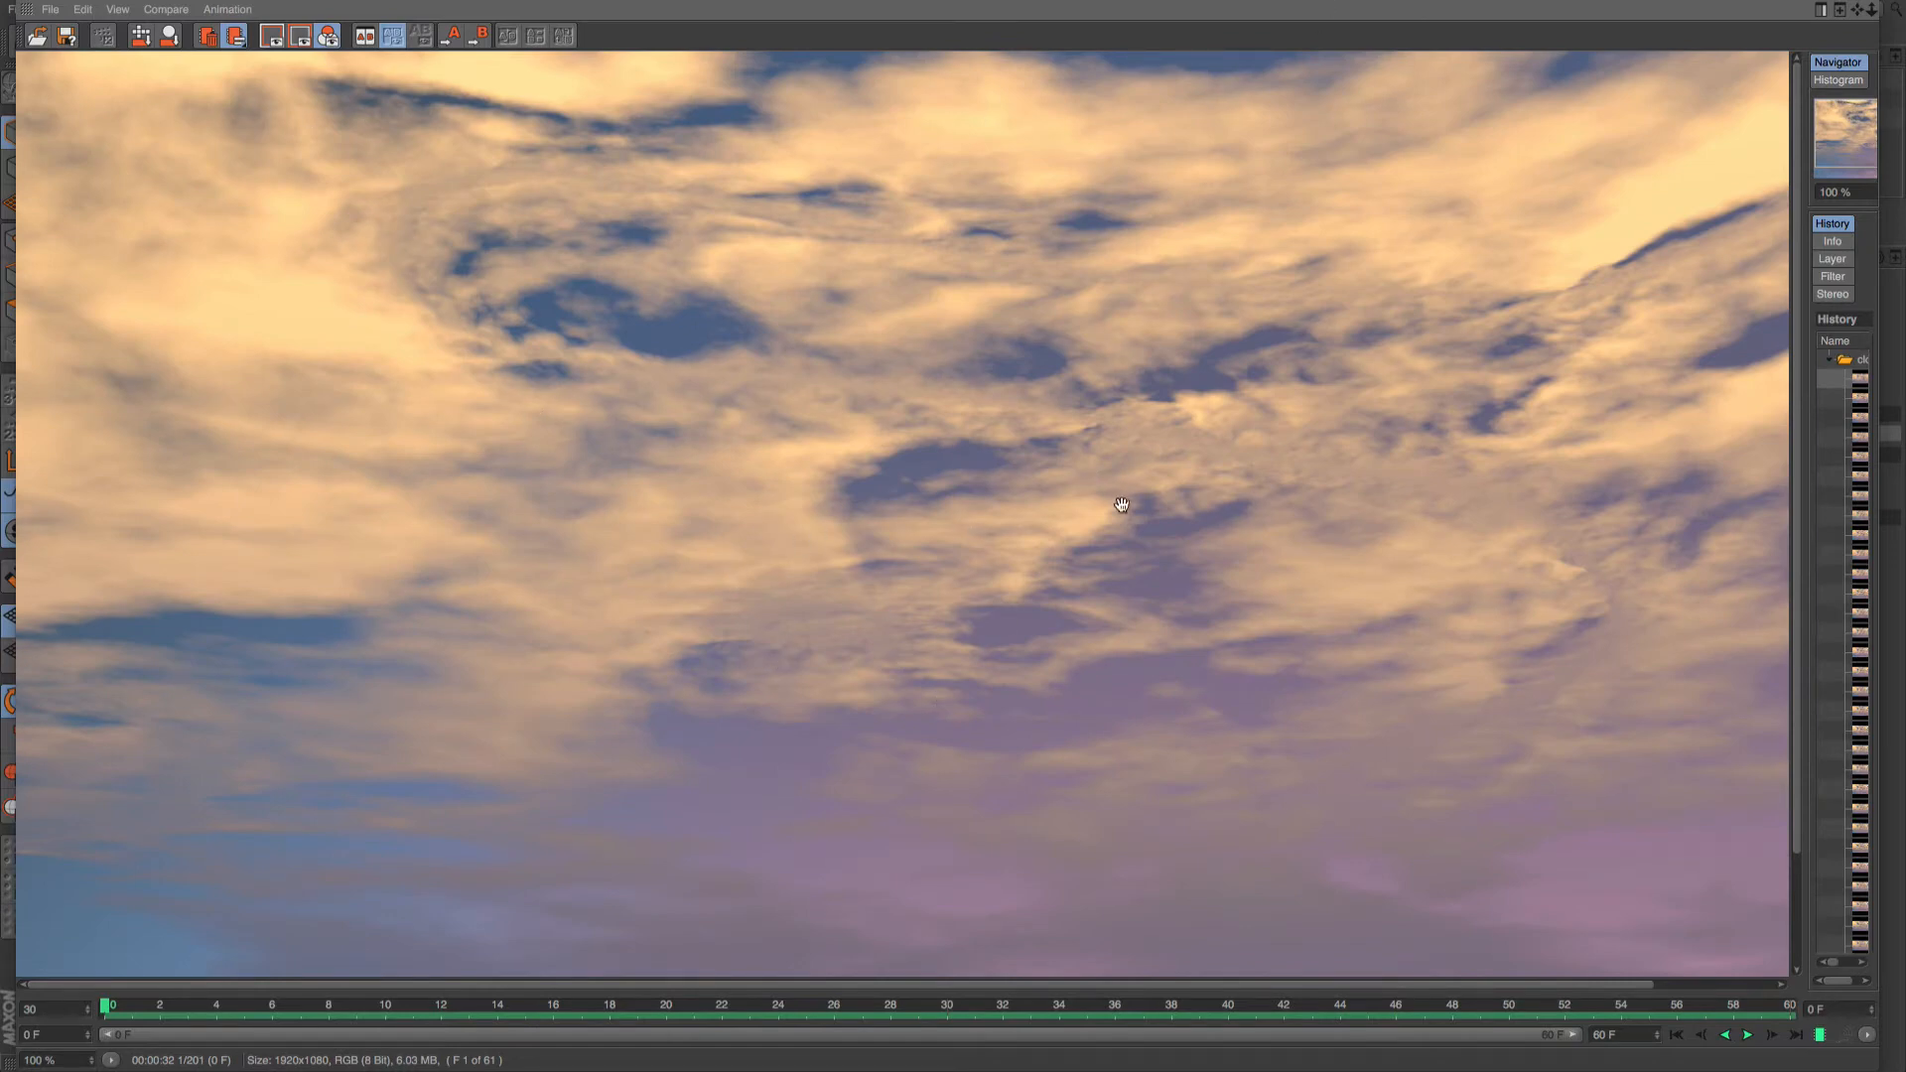
left_click(1749, 1034)
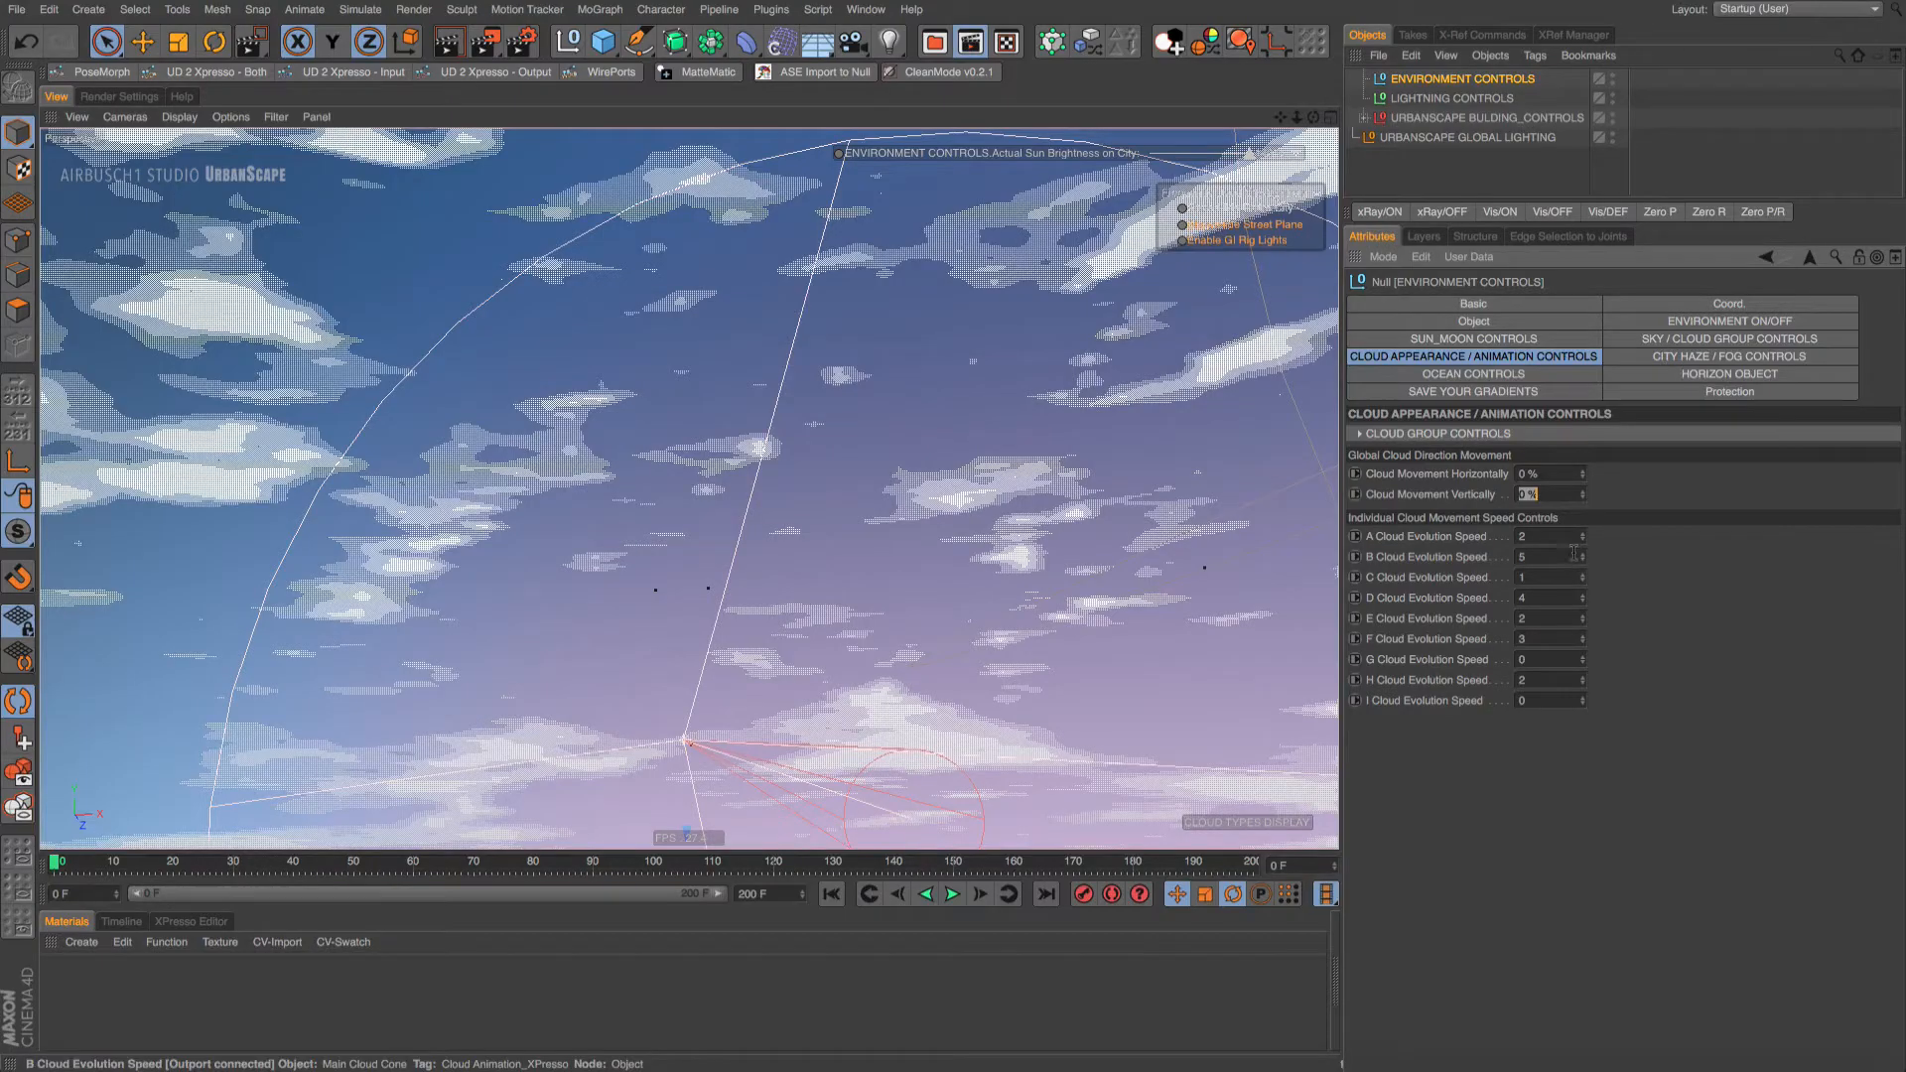
left_click(1607, 495)
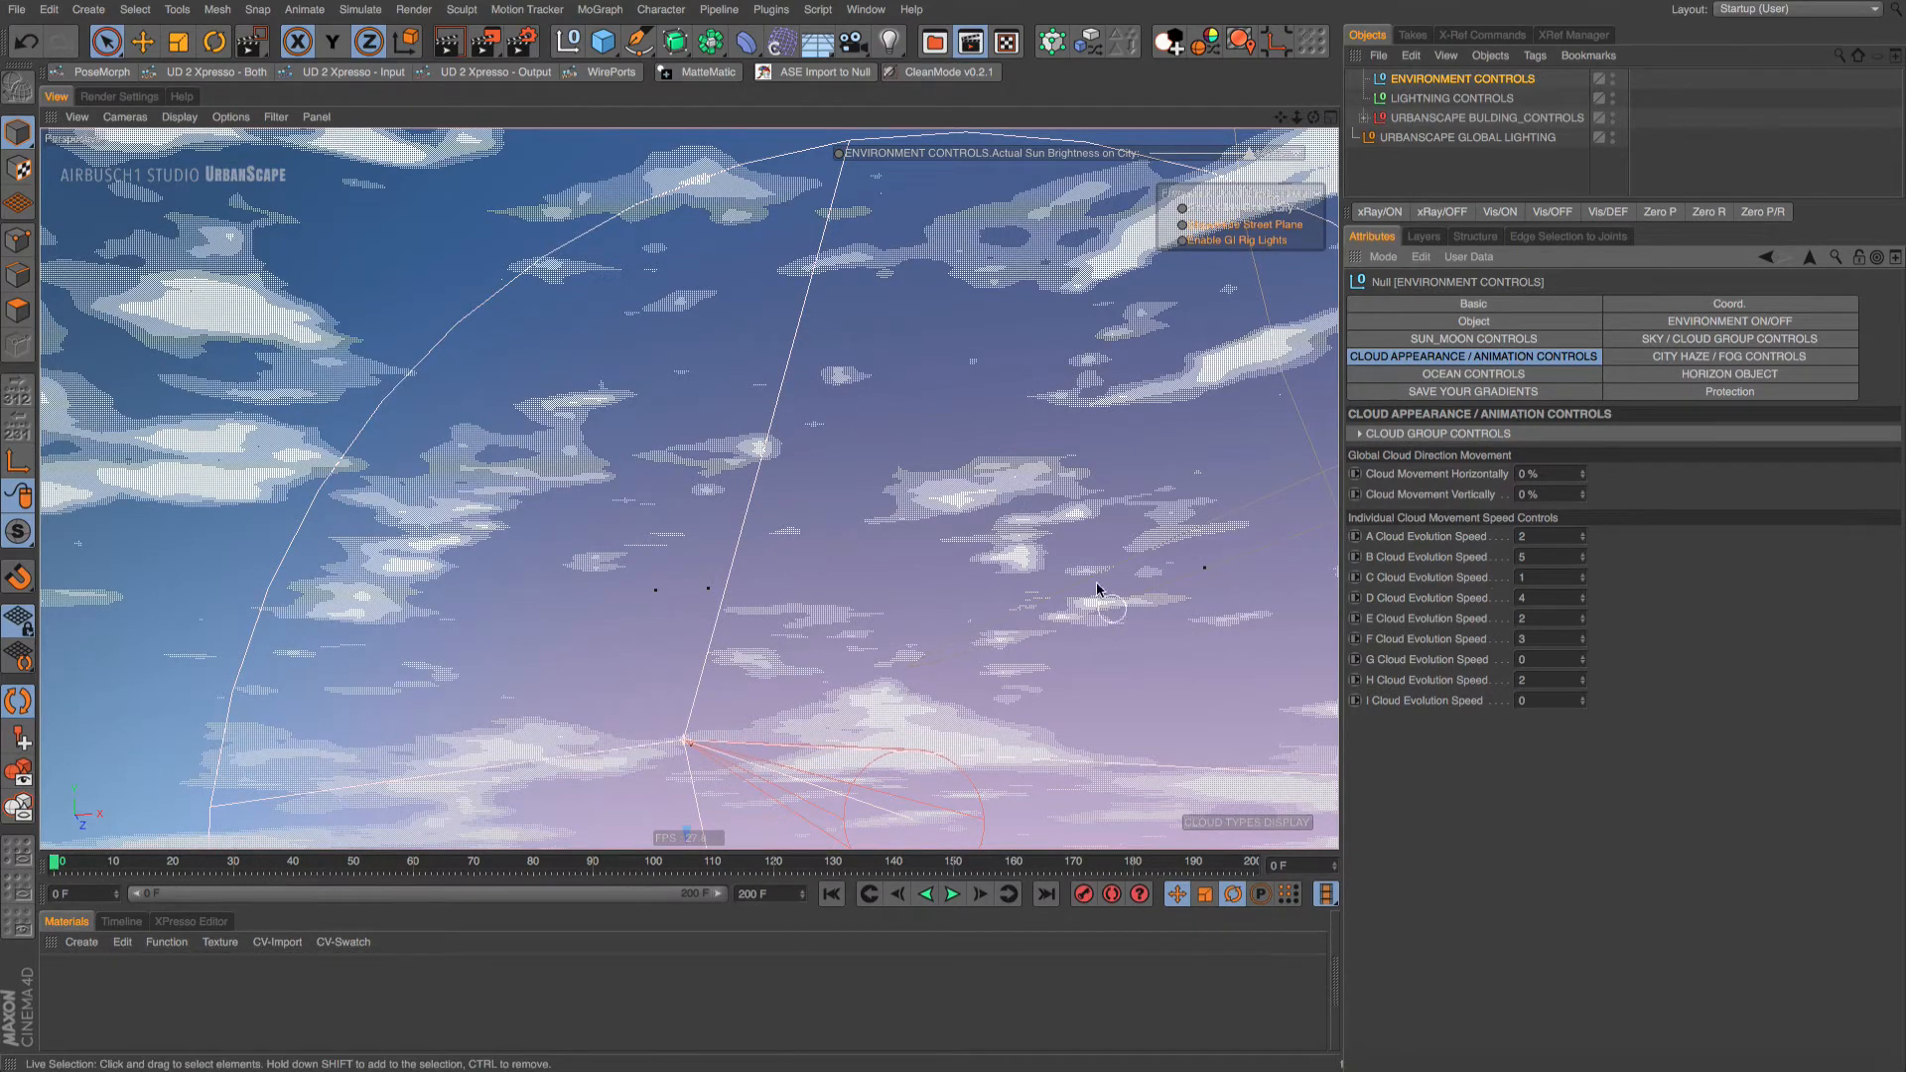
Expand the cloud group controls and display the Sky / Cloud Group Controls of the environment object
left_click(1361, 434)
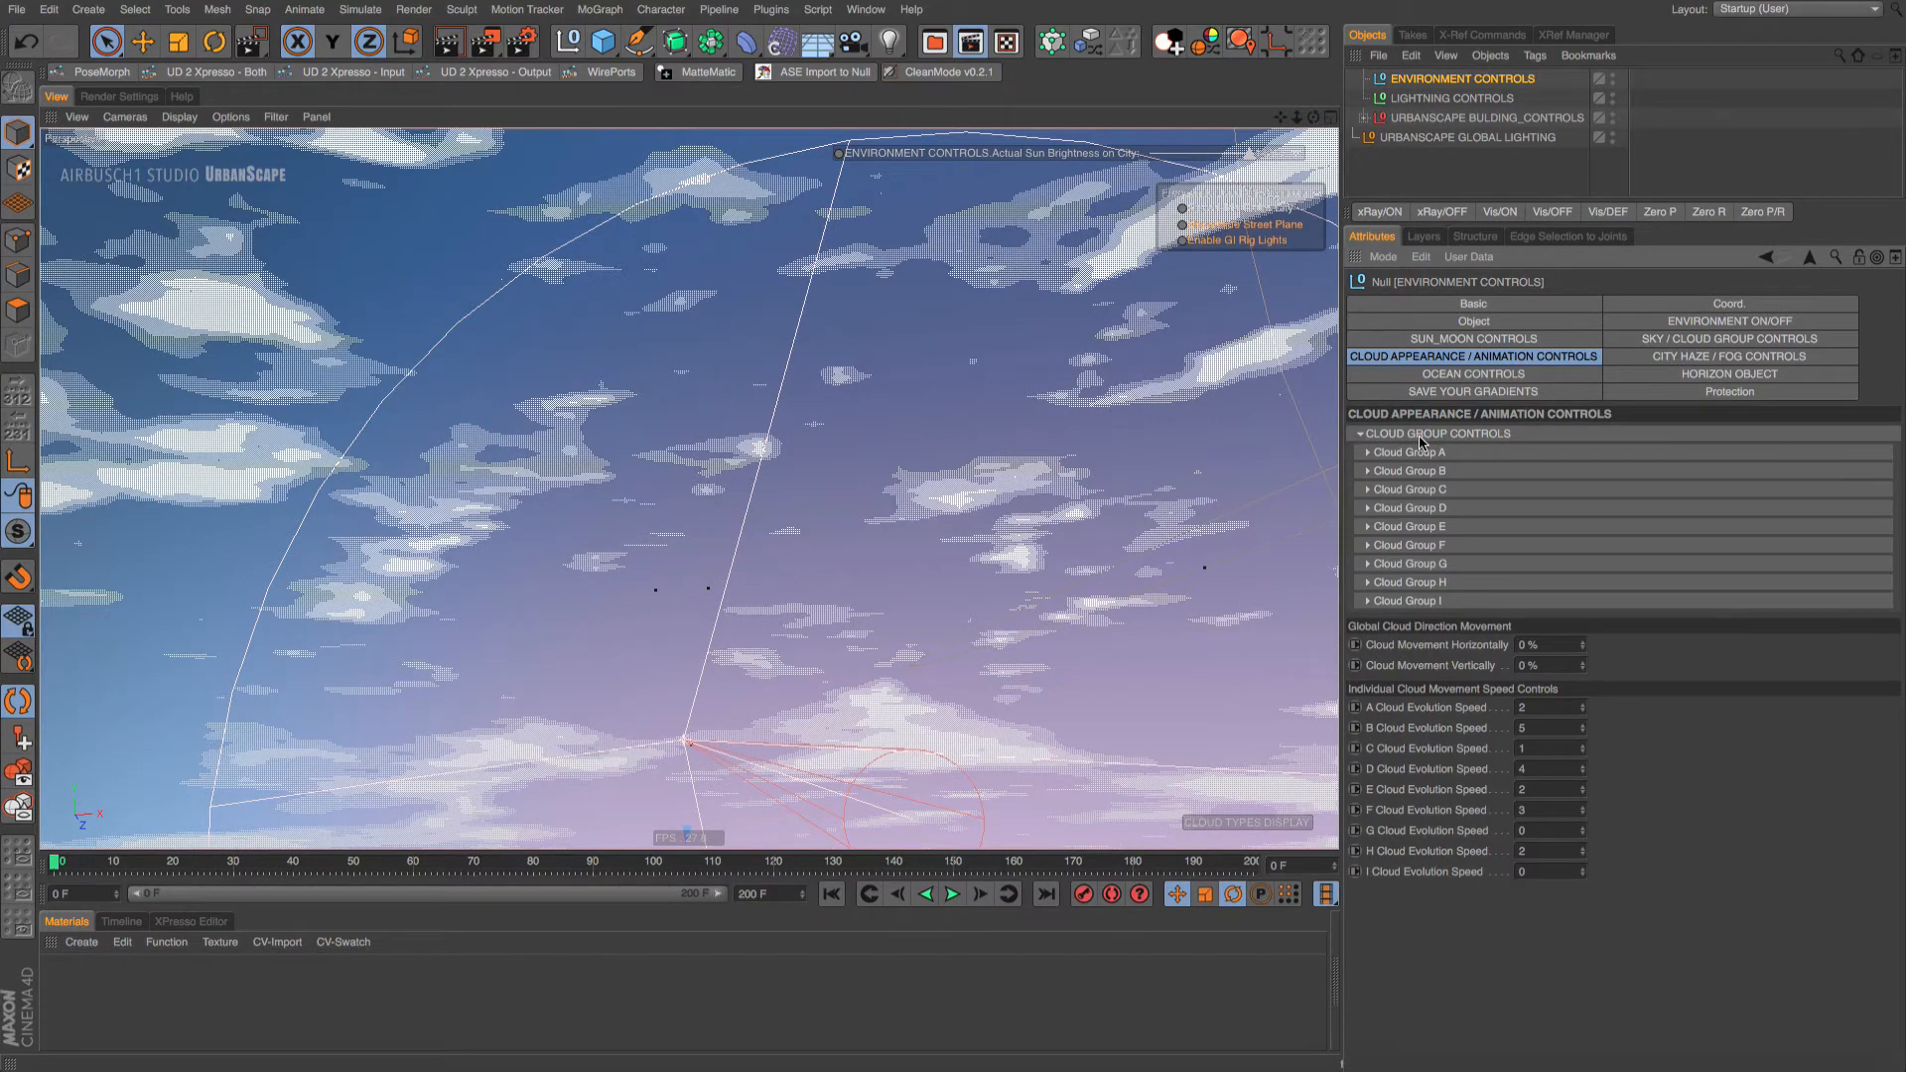
left_click(1645, 340)
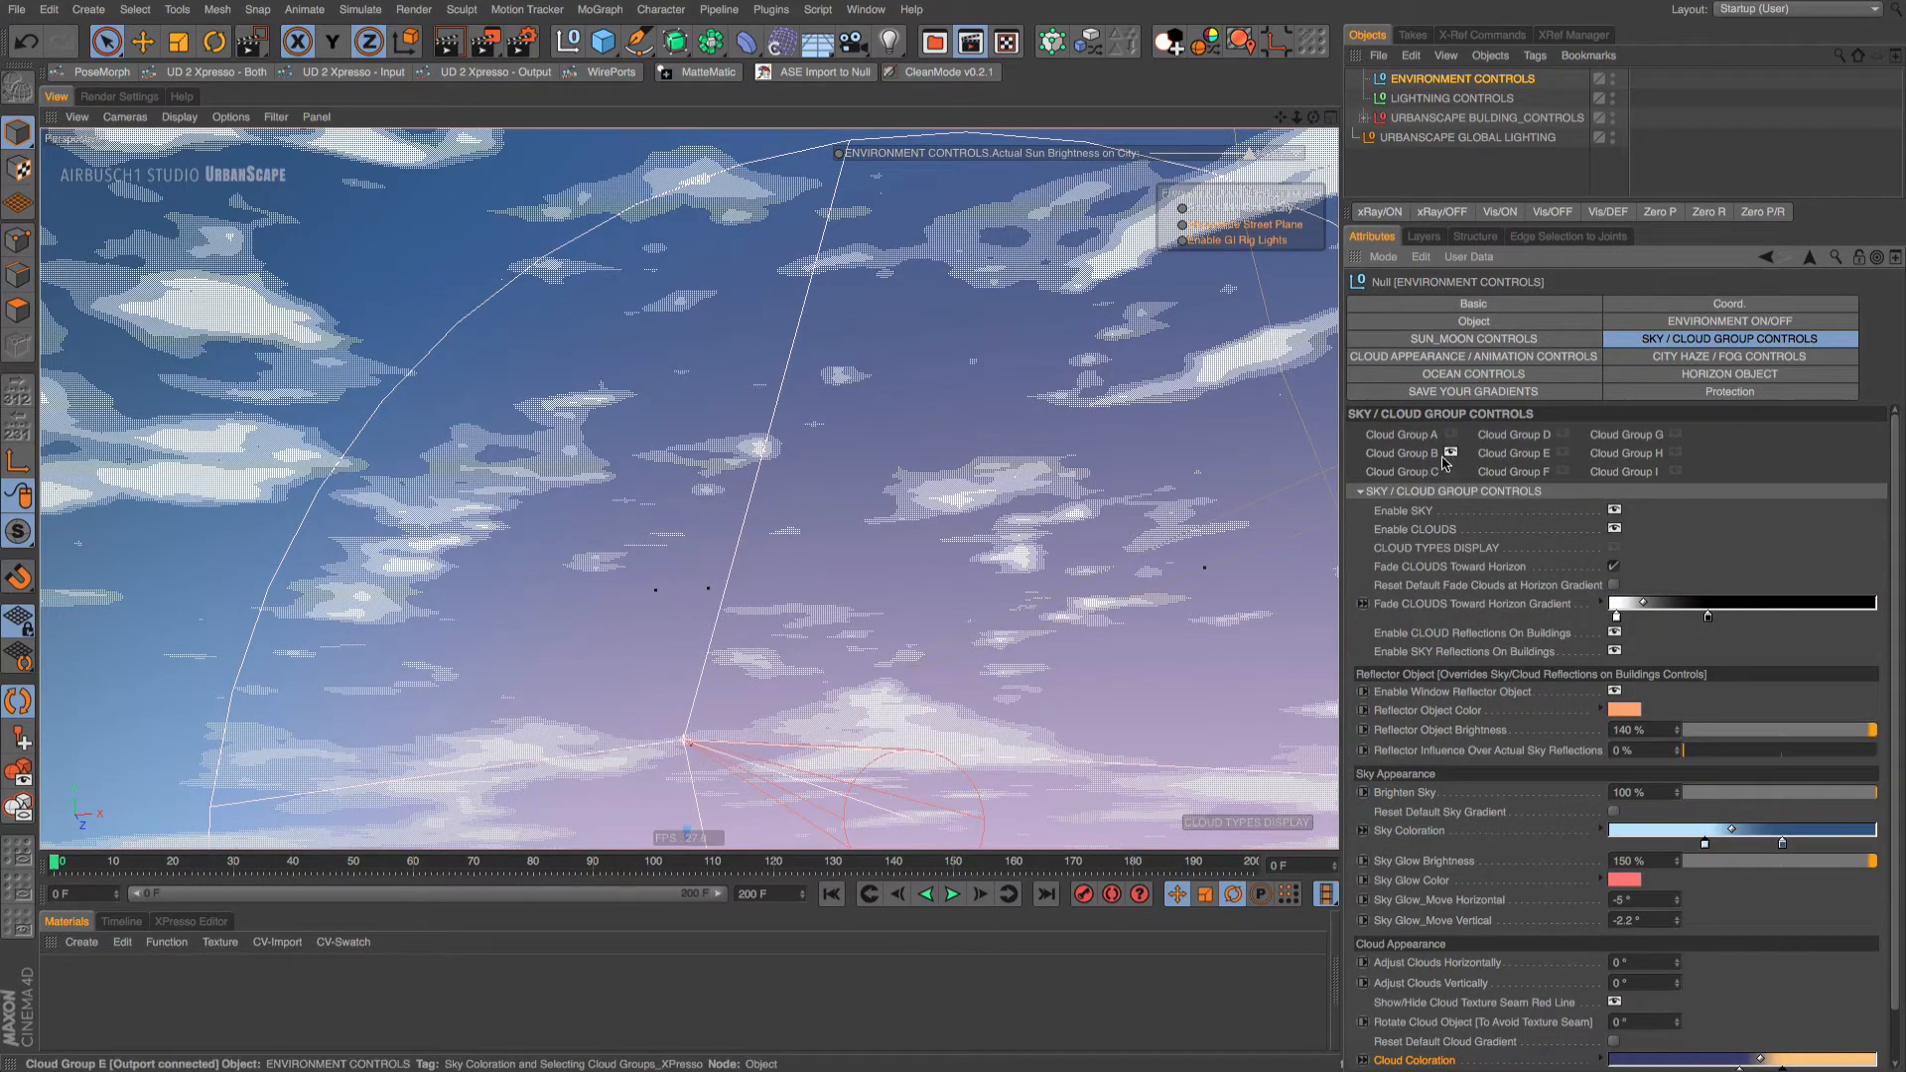
Preview Cloud Group B with its cloud coverage at 75 % in a viewport render, and reduce the coverage to 63 %
left_click(1524, 356)
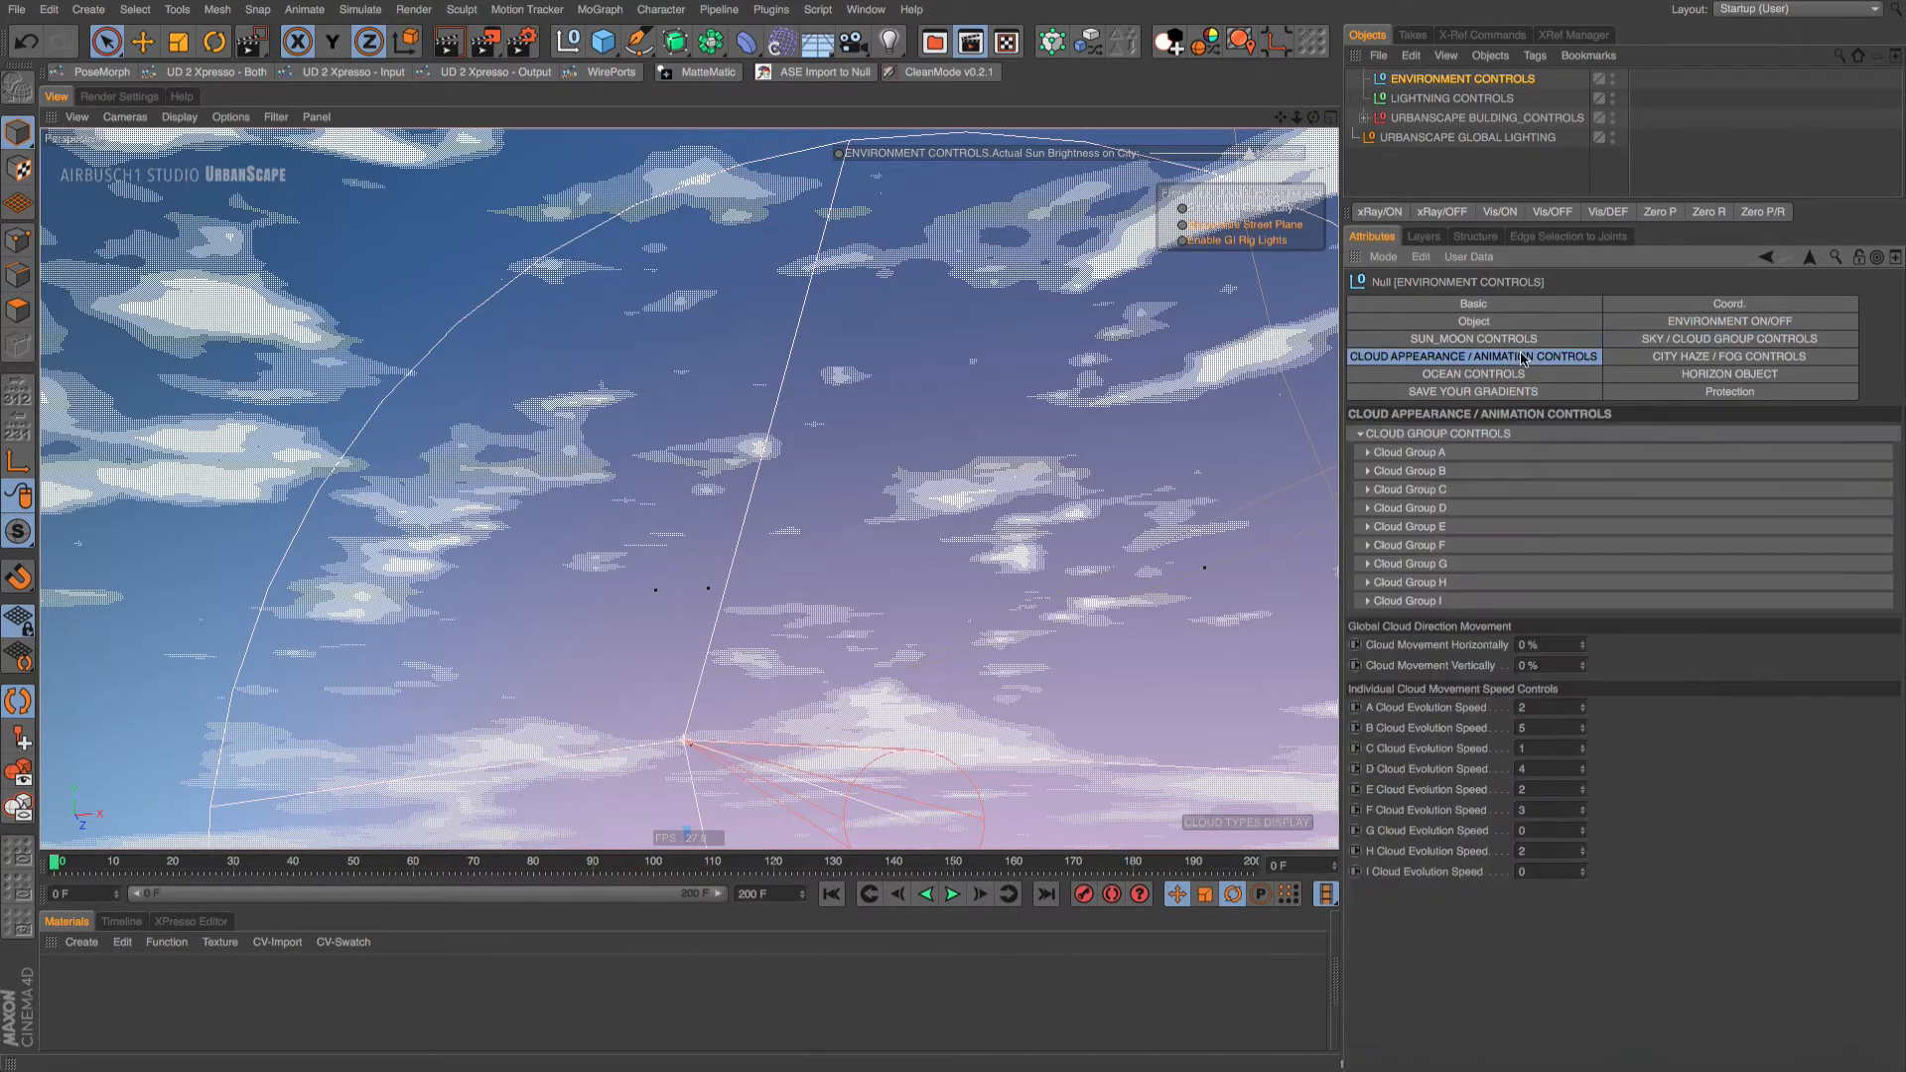
left_click(1367, 471)
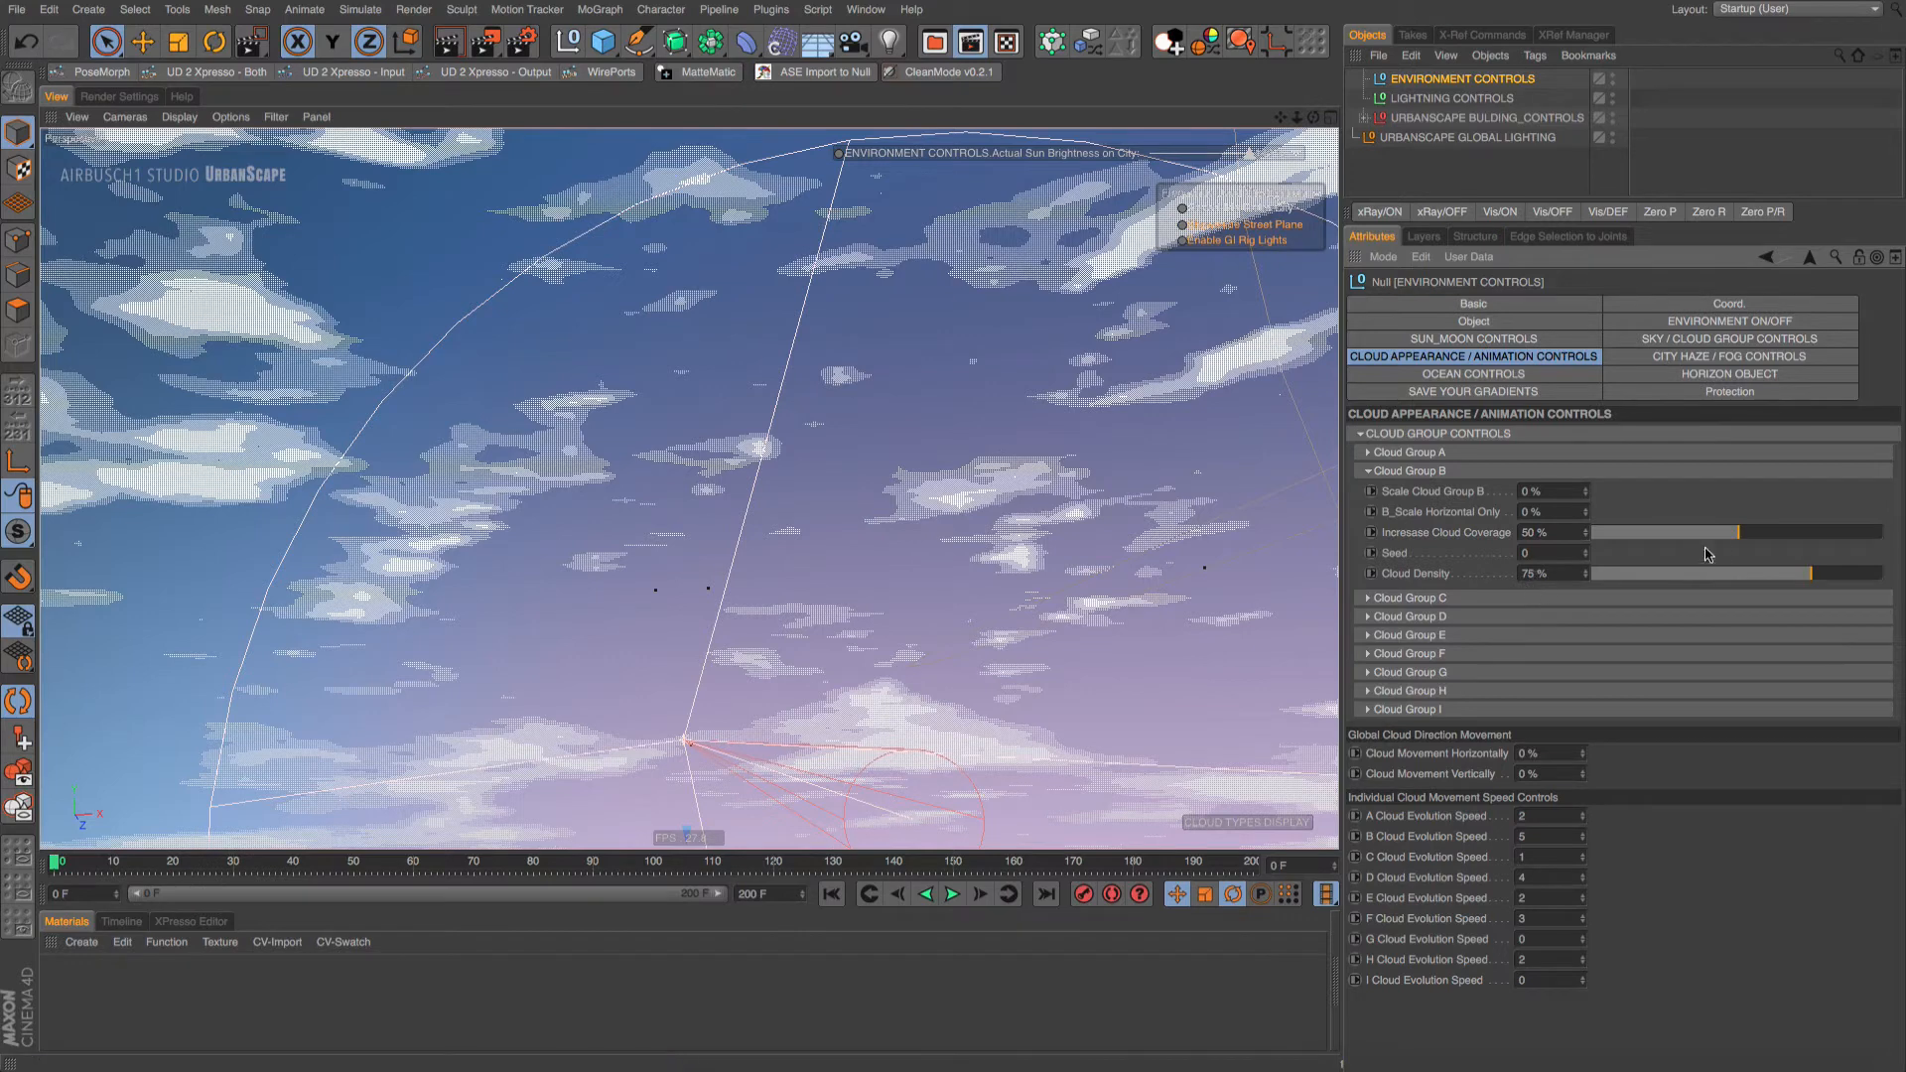
left_click_drag(1732, 536, 1813, 544)
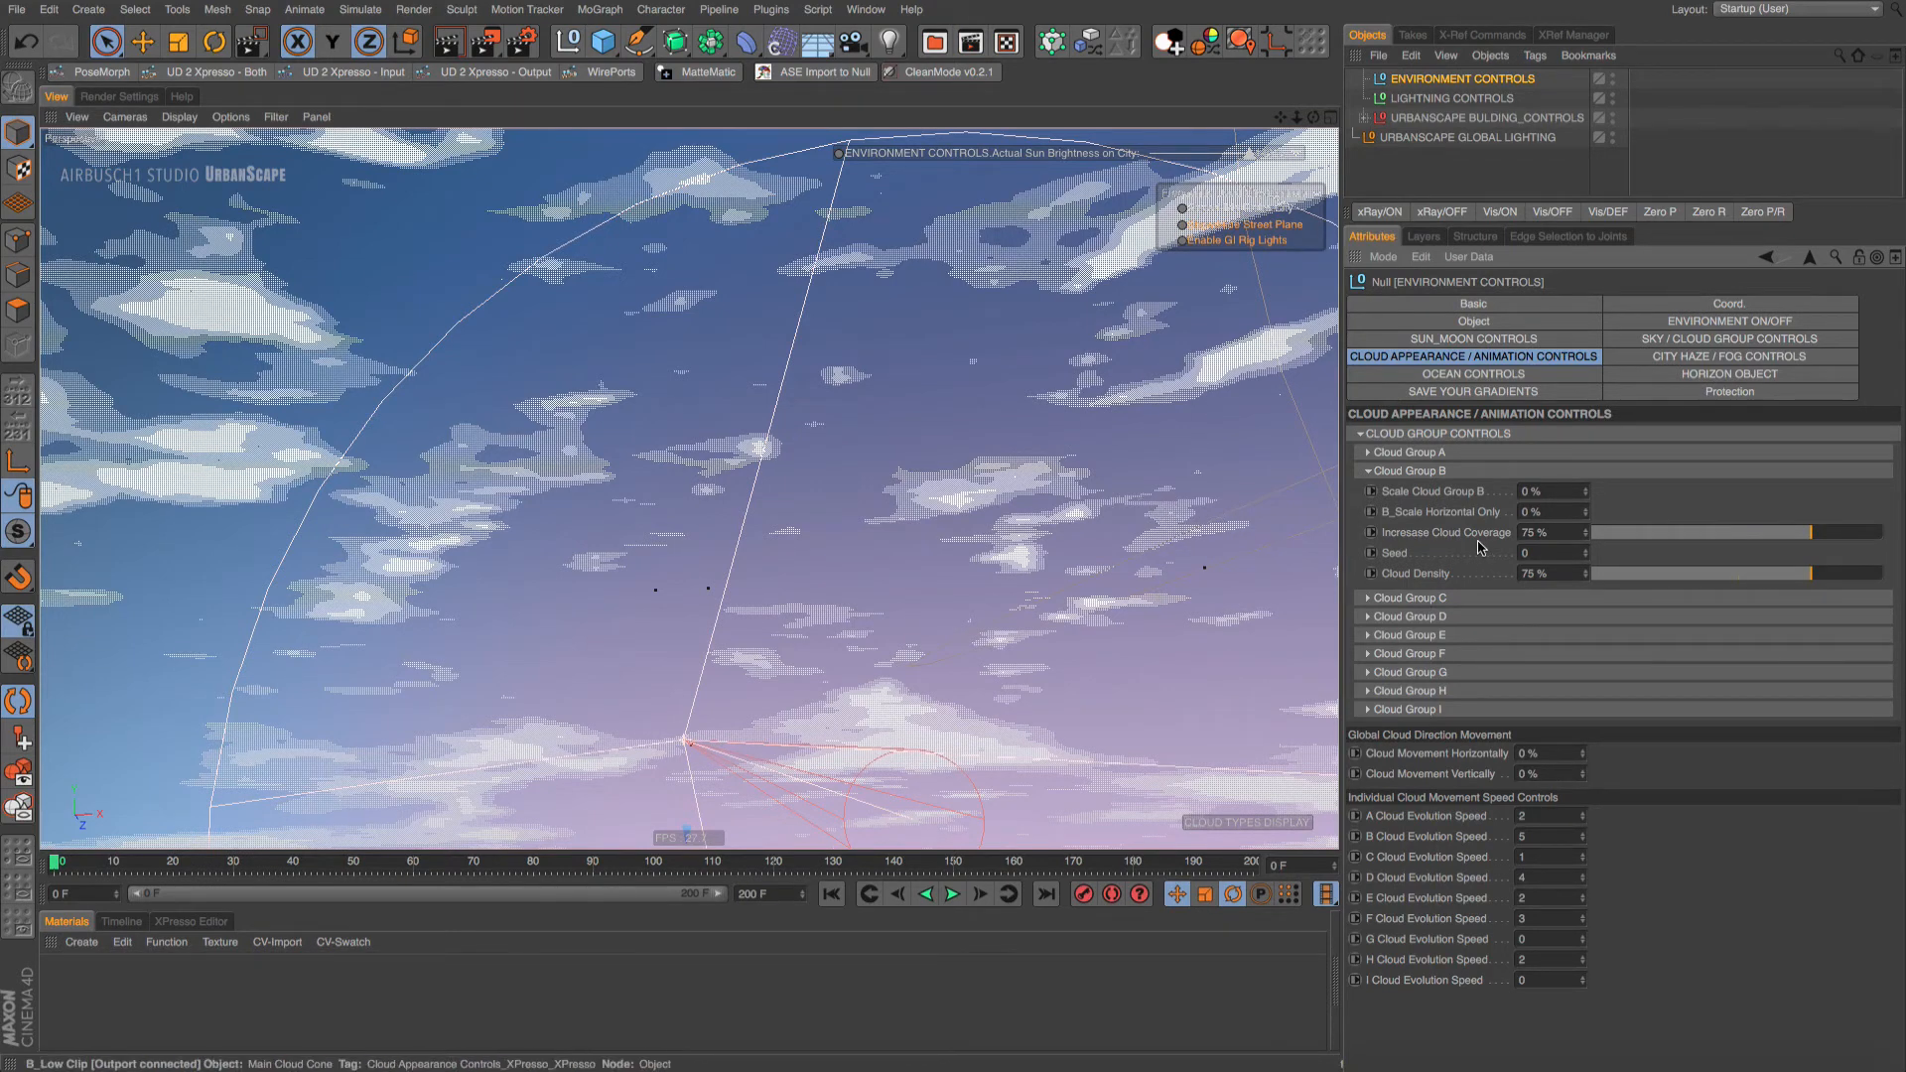
left_click(444, 44)
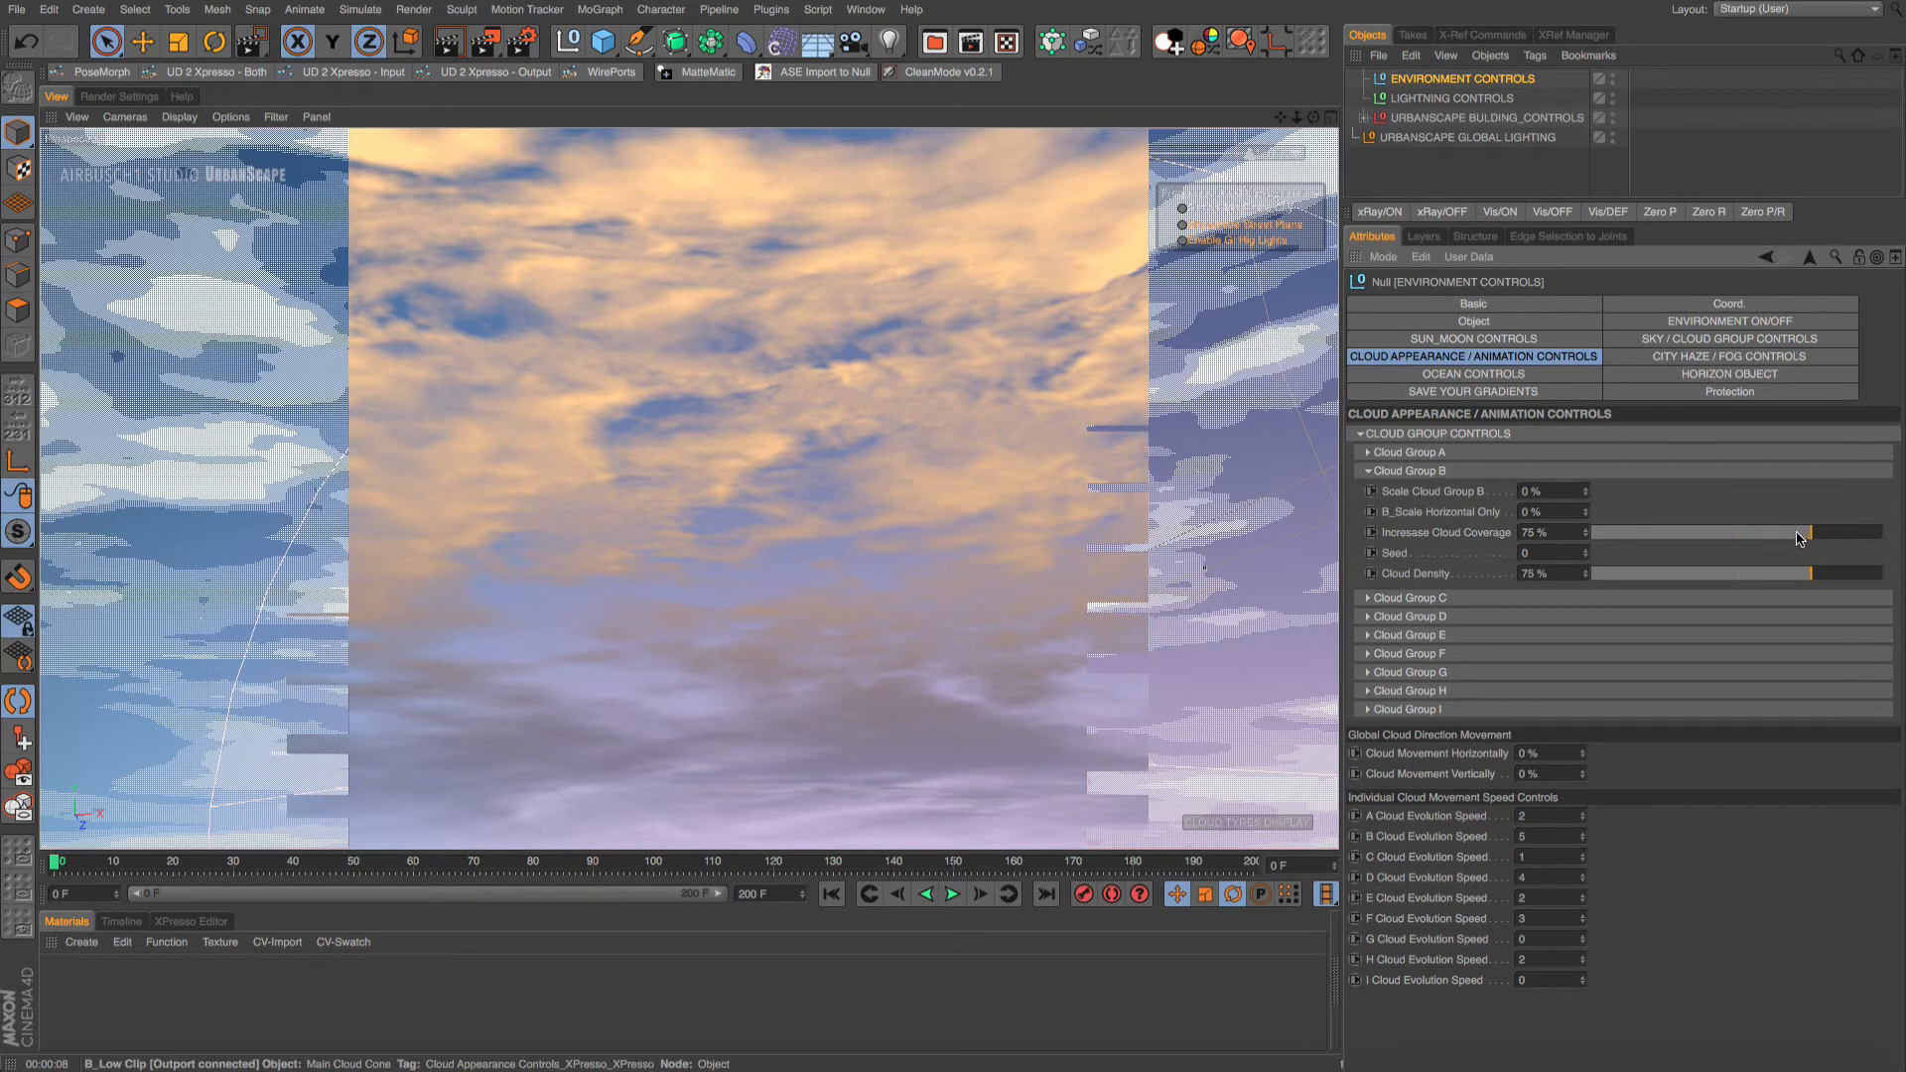
left_click_drag(1799, 538, 1783, 538)
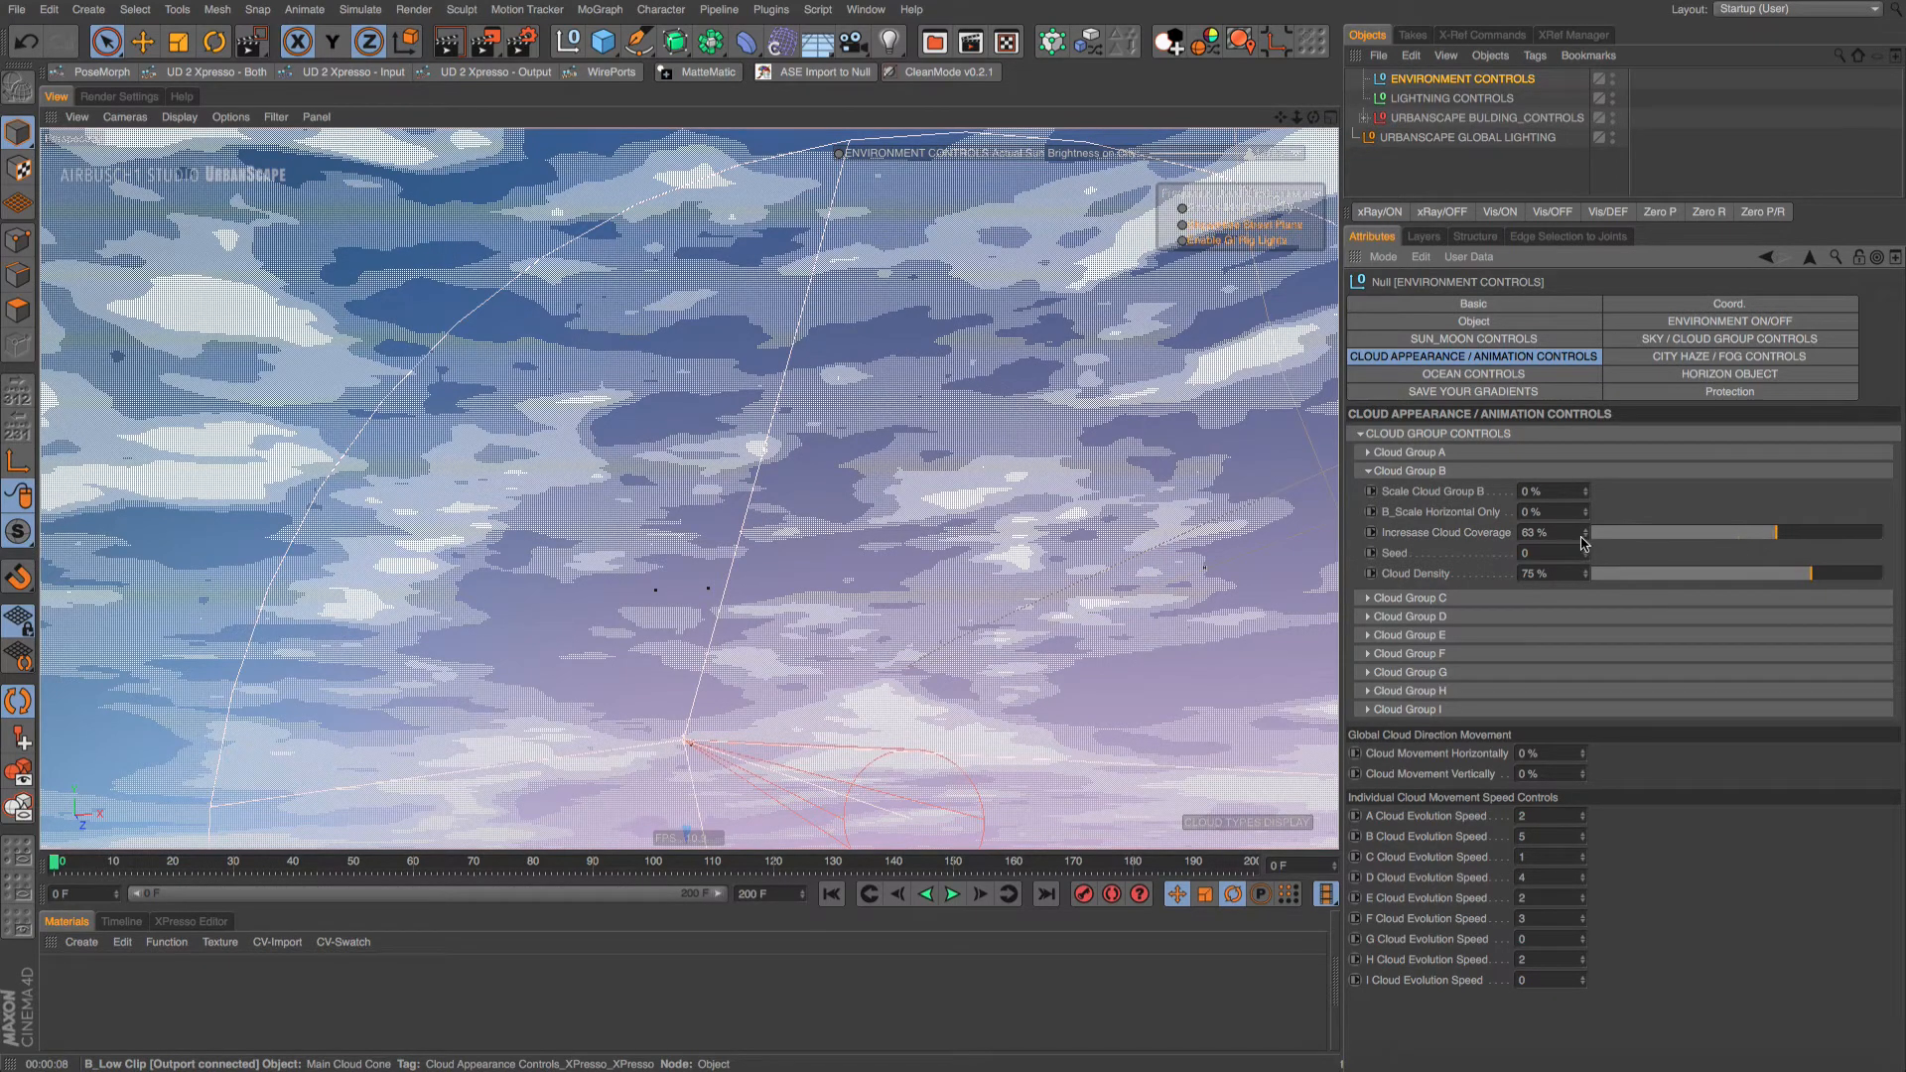
Consult the cloud types display, hide it, and enable Cloud Group F alongside group B, rendering the viewport to check the mix
left_click(1643, 340)
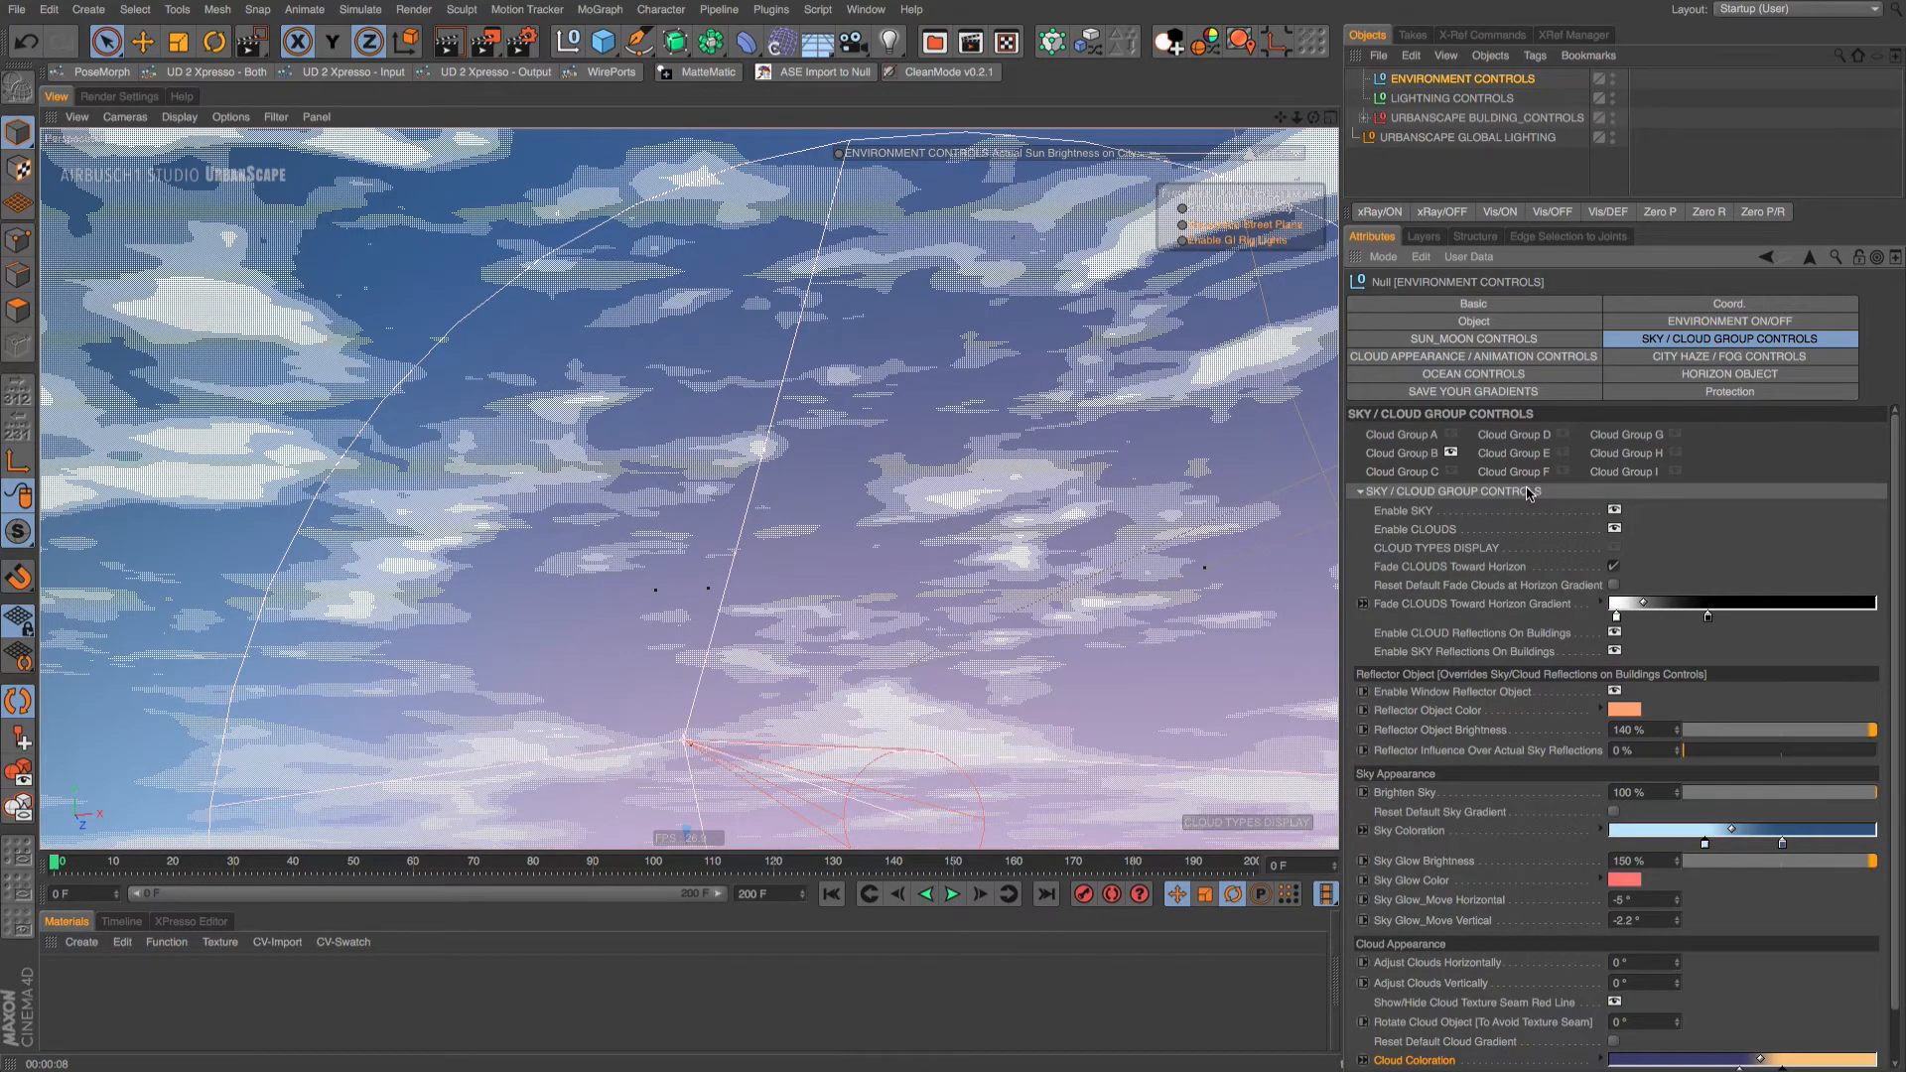
left_click(1615, 548)
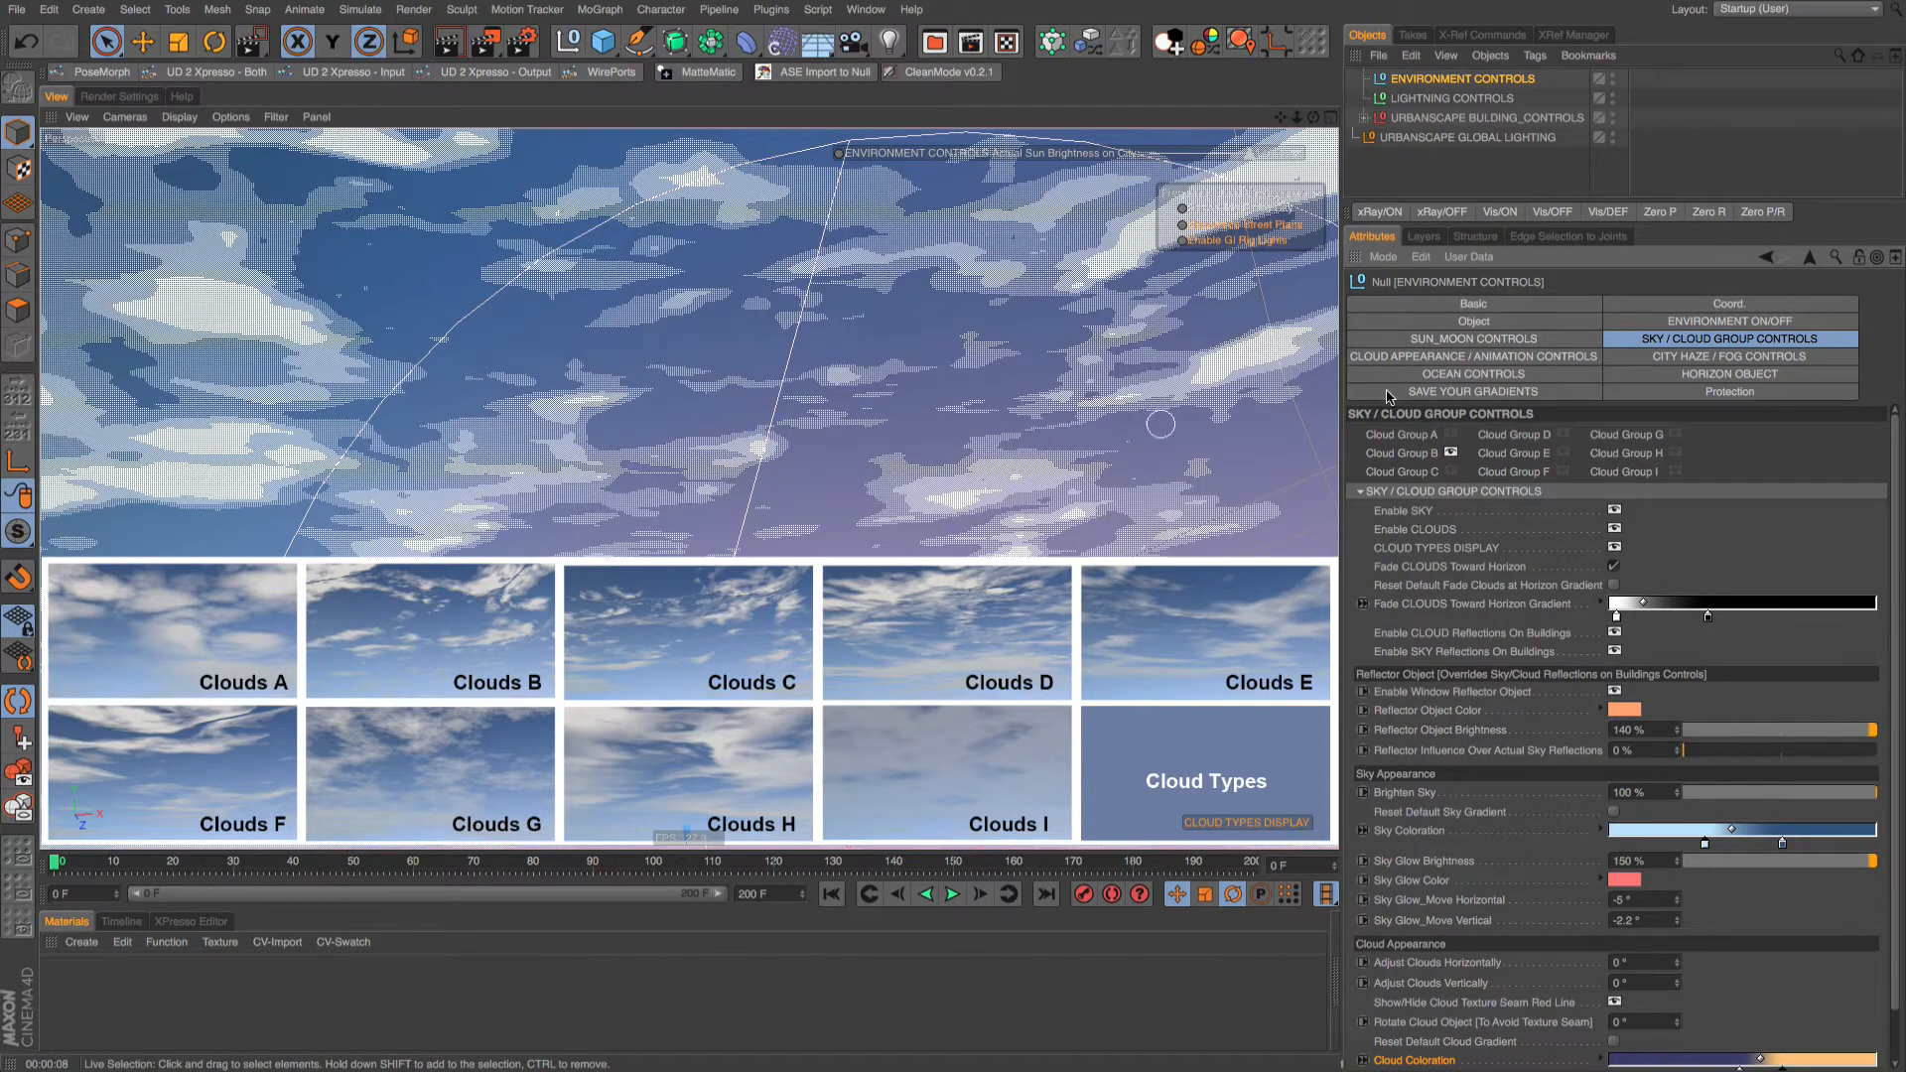
left_click(1626, 547)
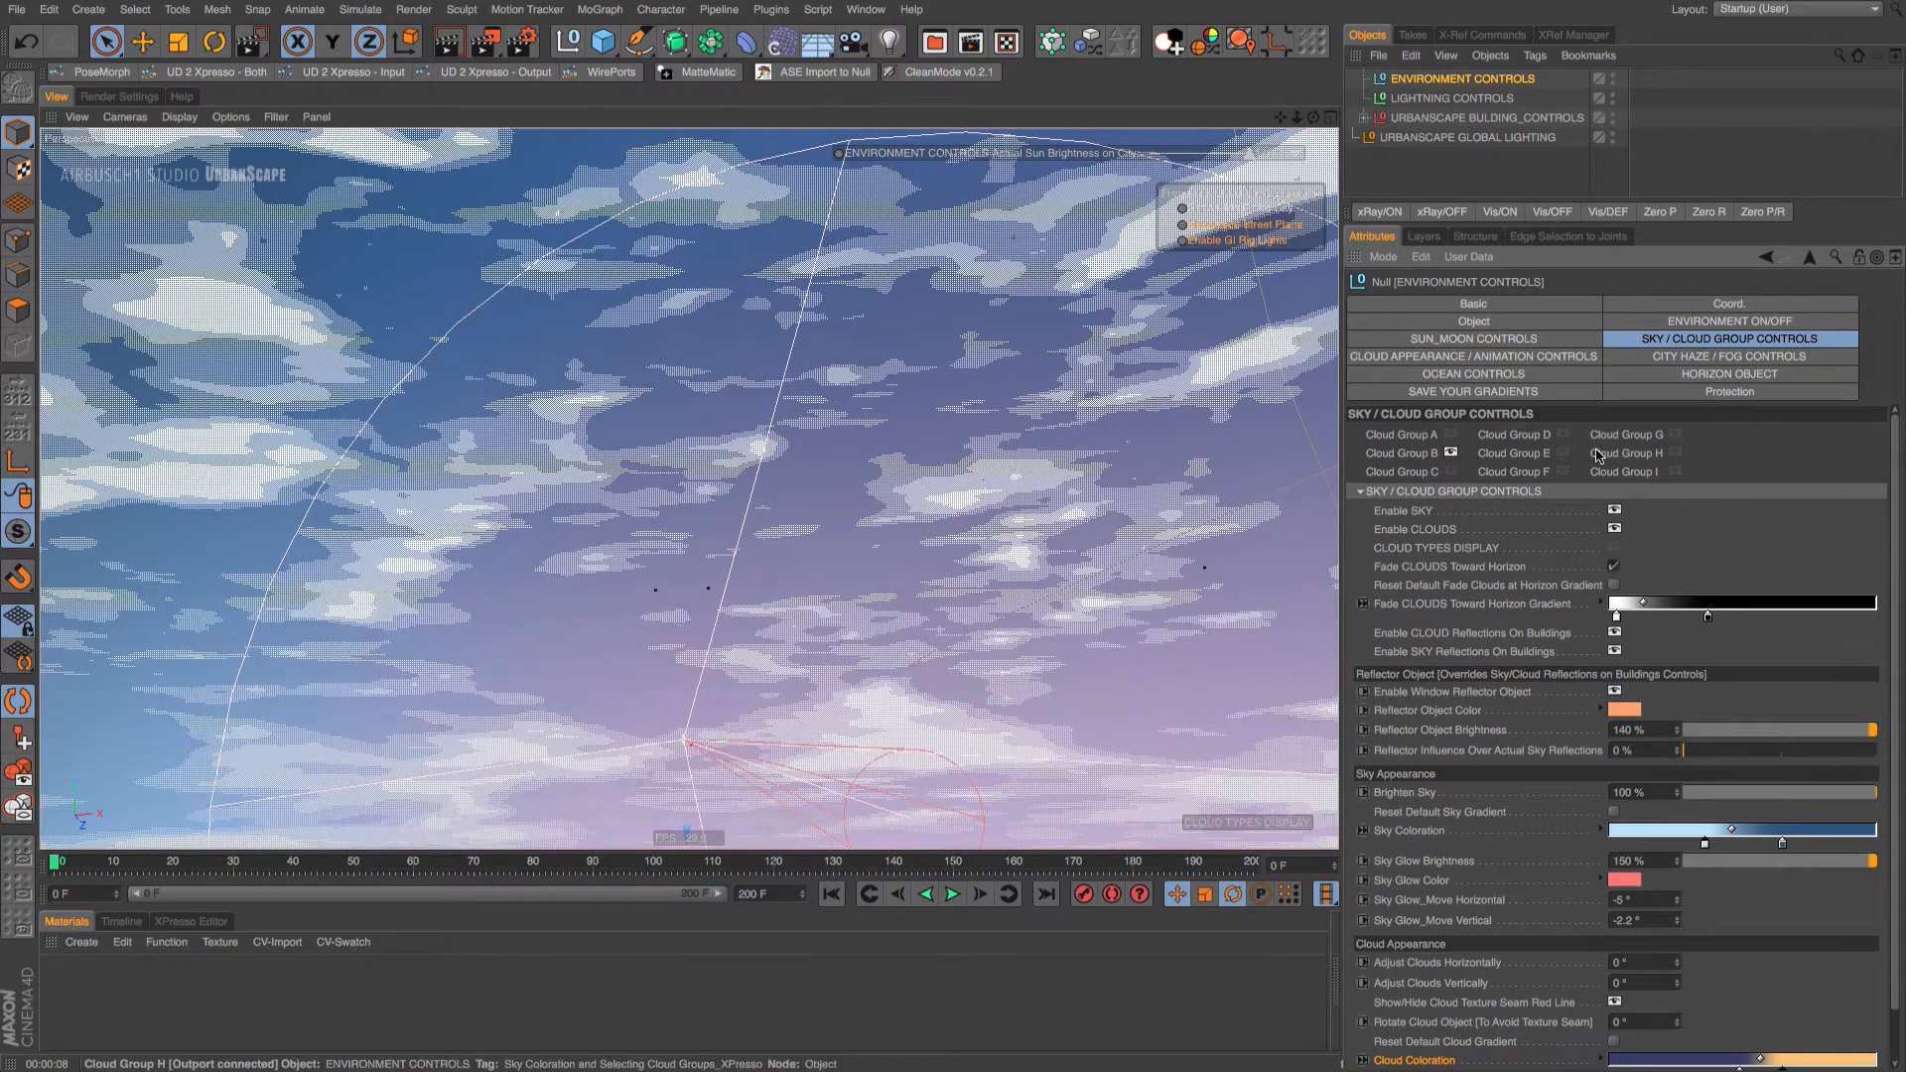
left_click(1564, 472)
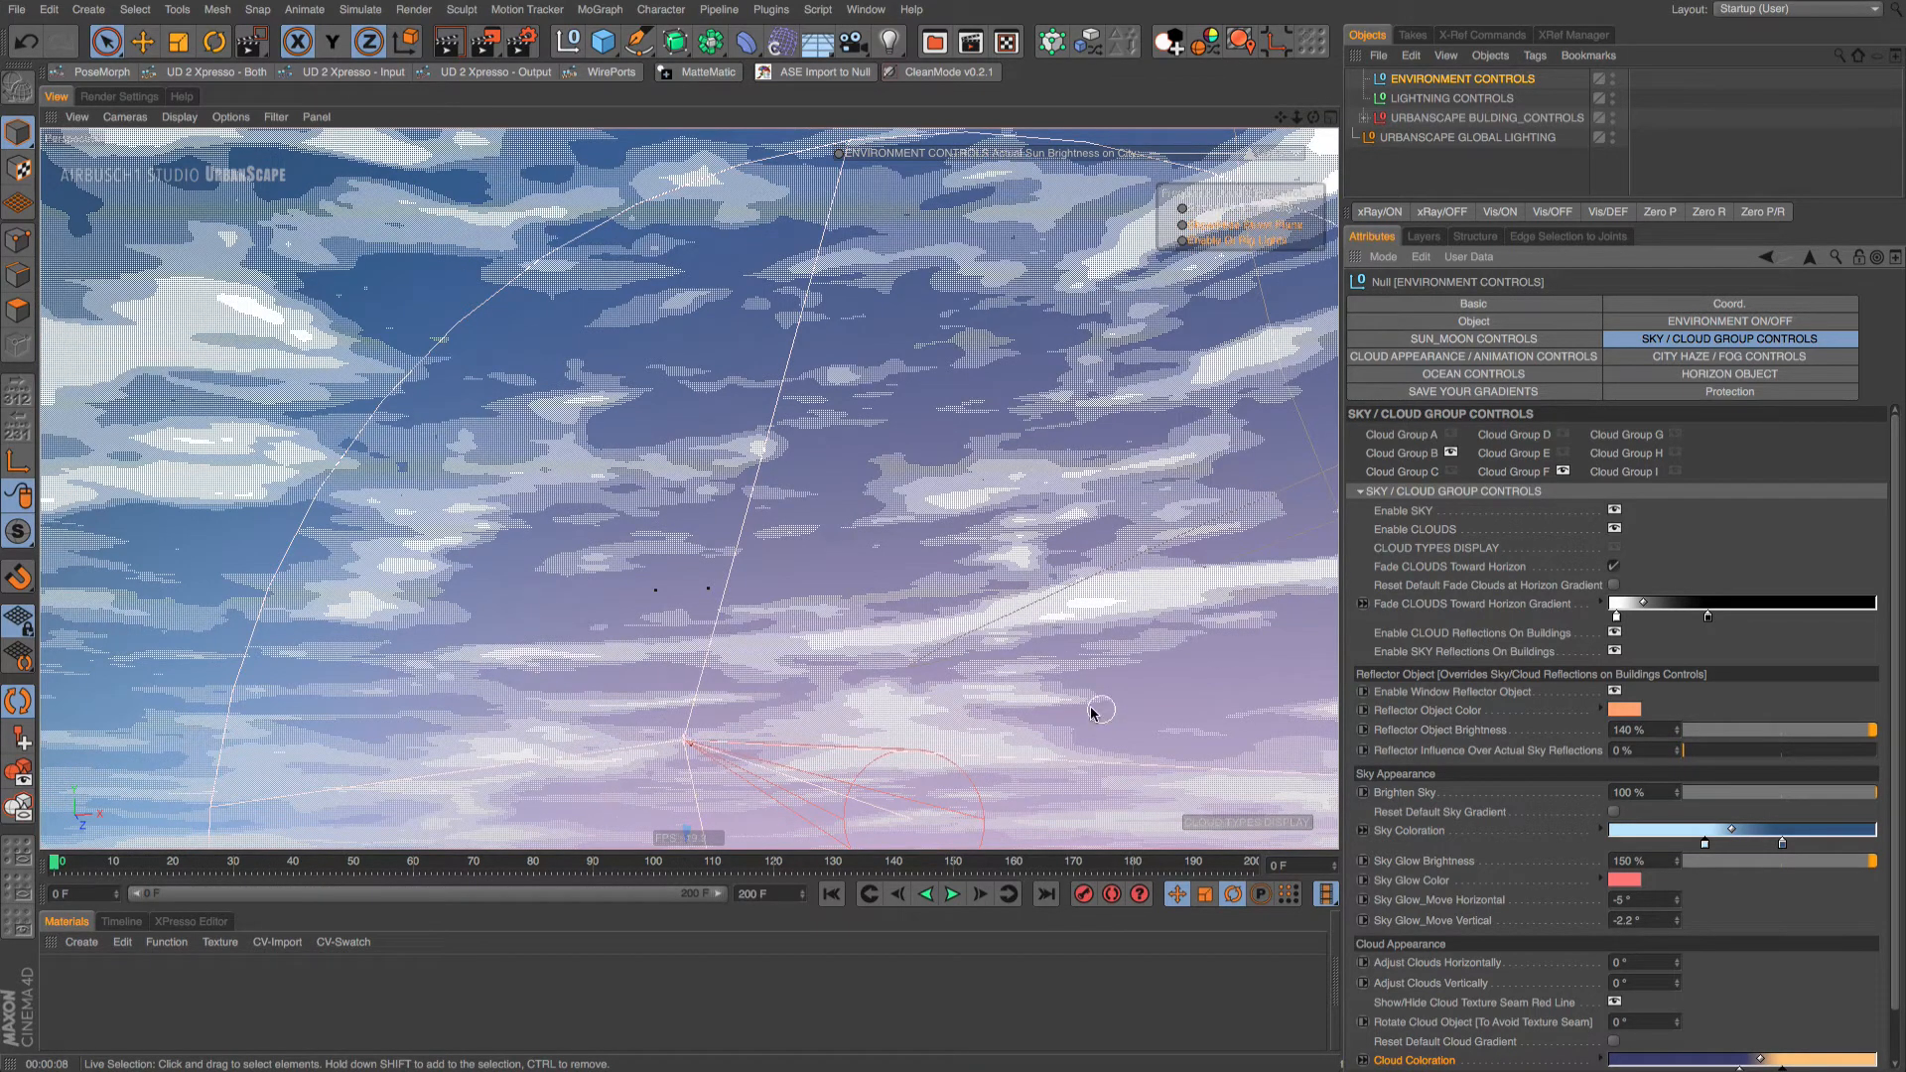
left_click(462, 47)
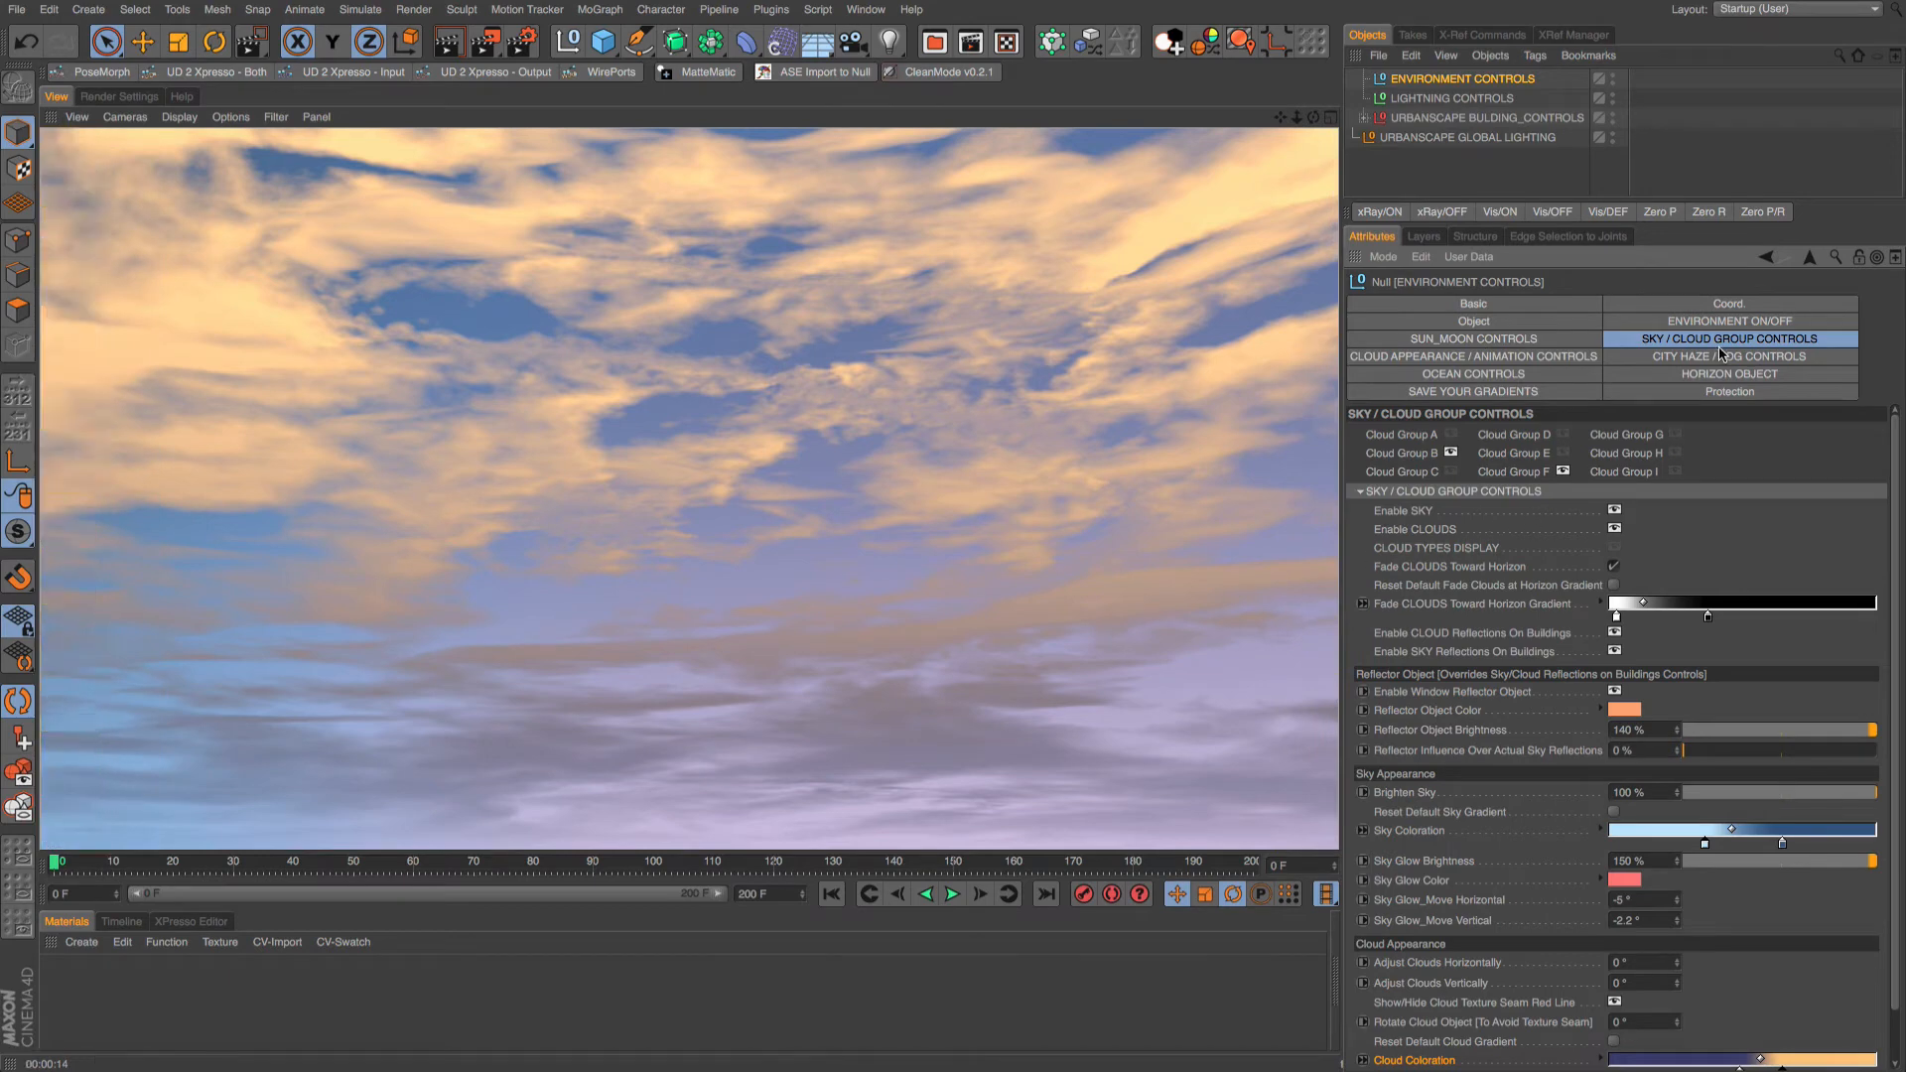
Set Cloud Group F's cloud density and cloud coverage to 44 % each, and render the viewport
left_click(1554, 357)
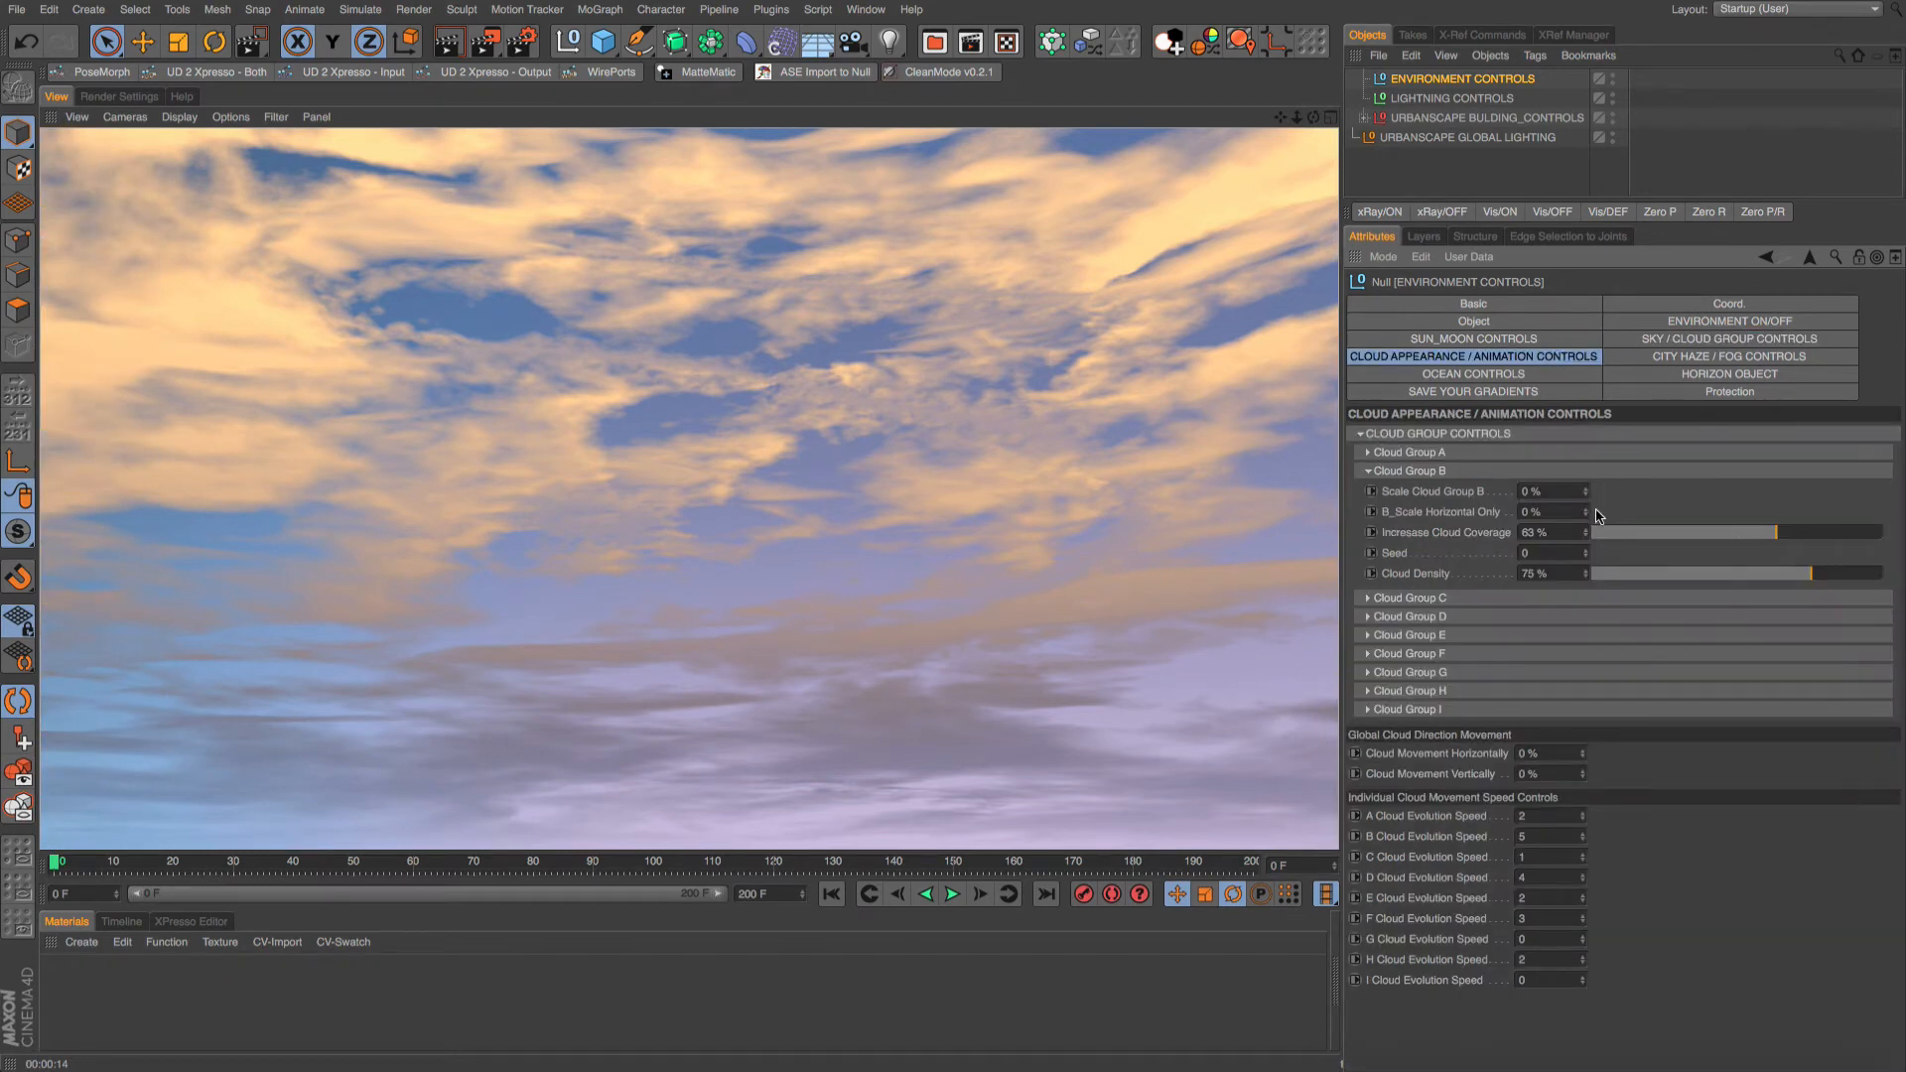
left_click(1368, 654)
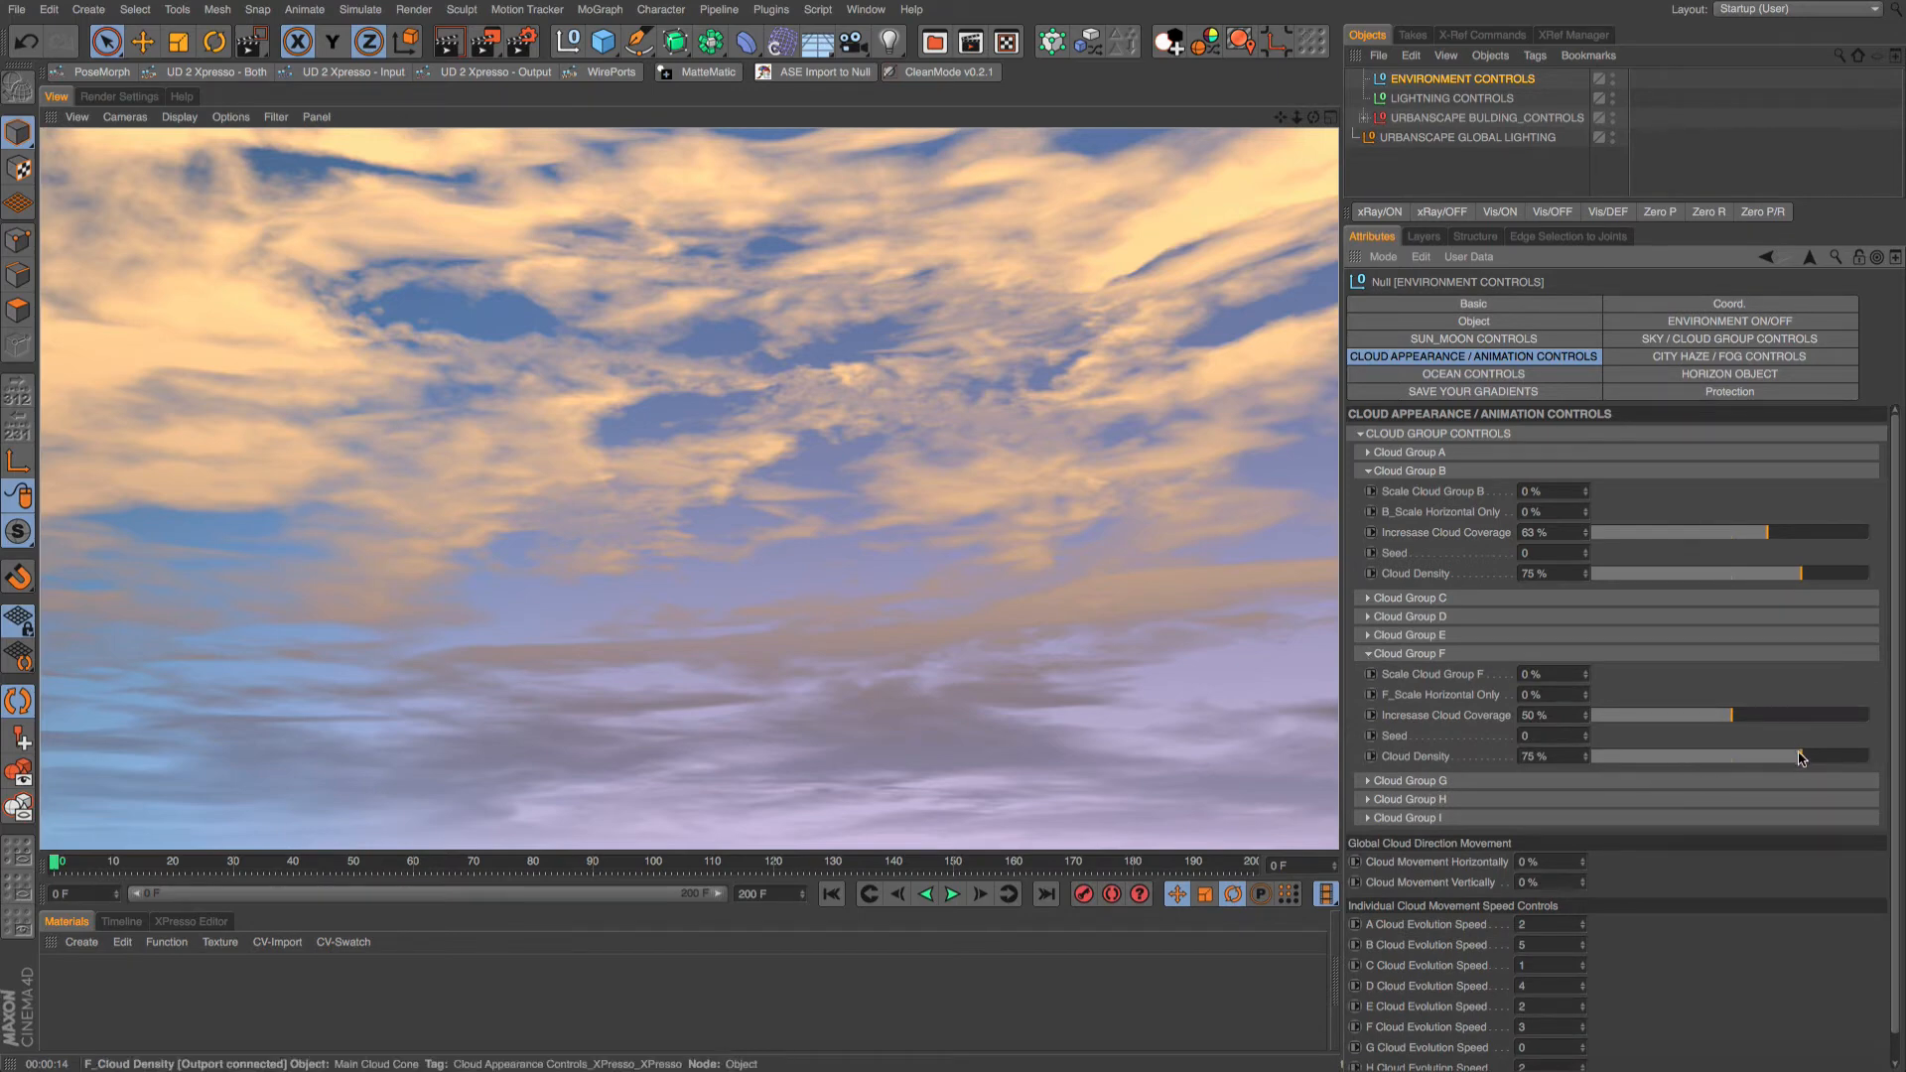
left_click_drag(1802, 762, 1725, 767)
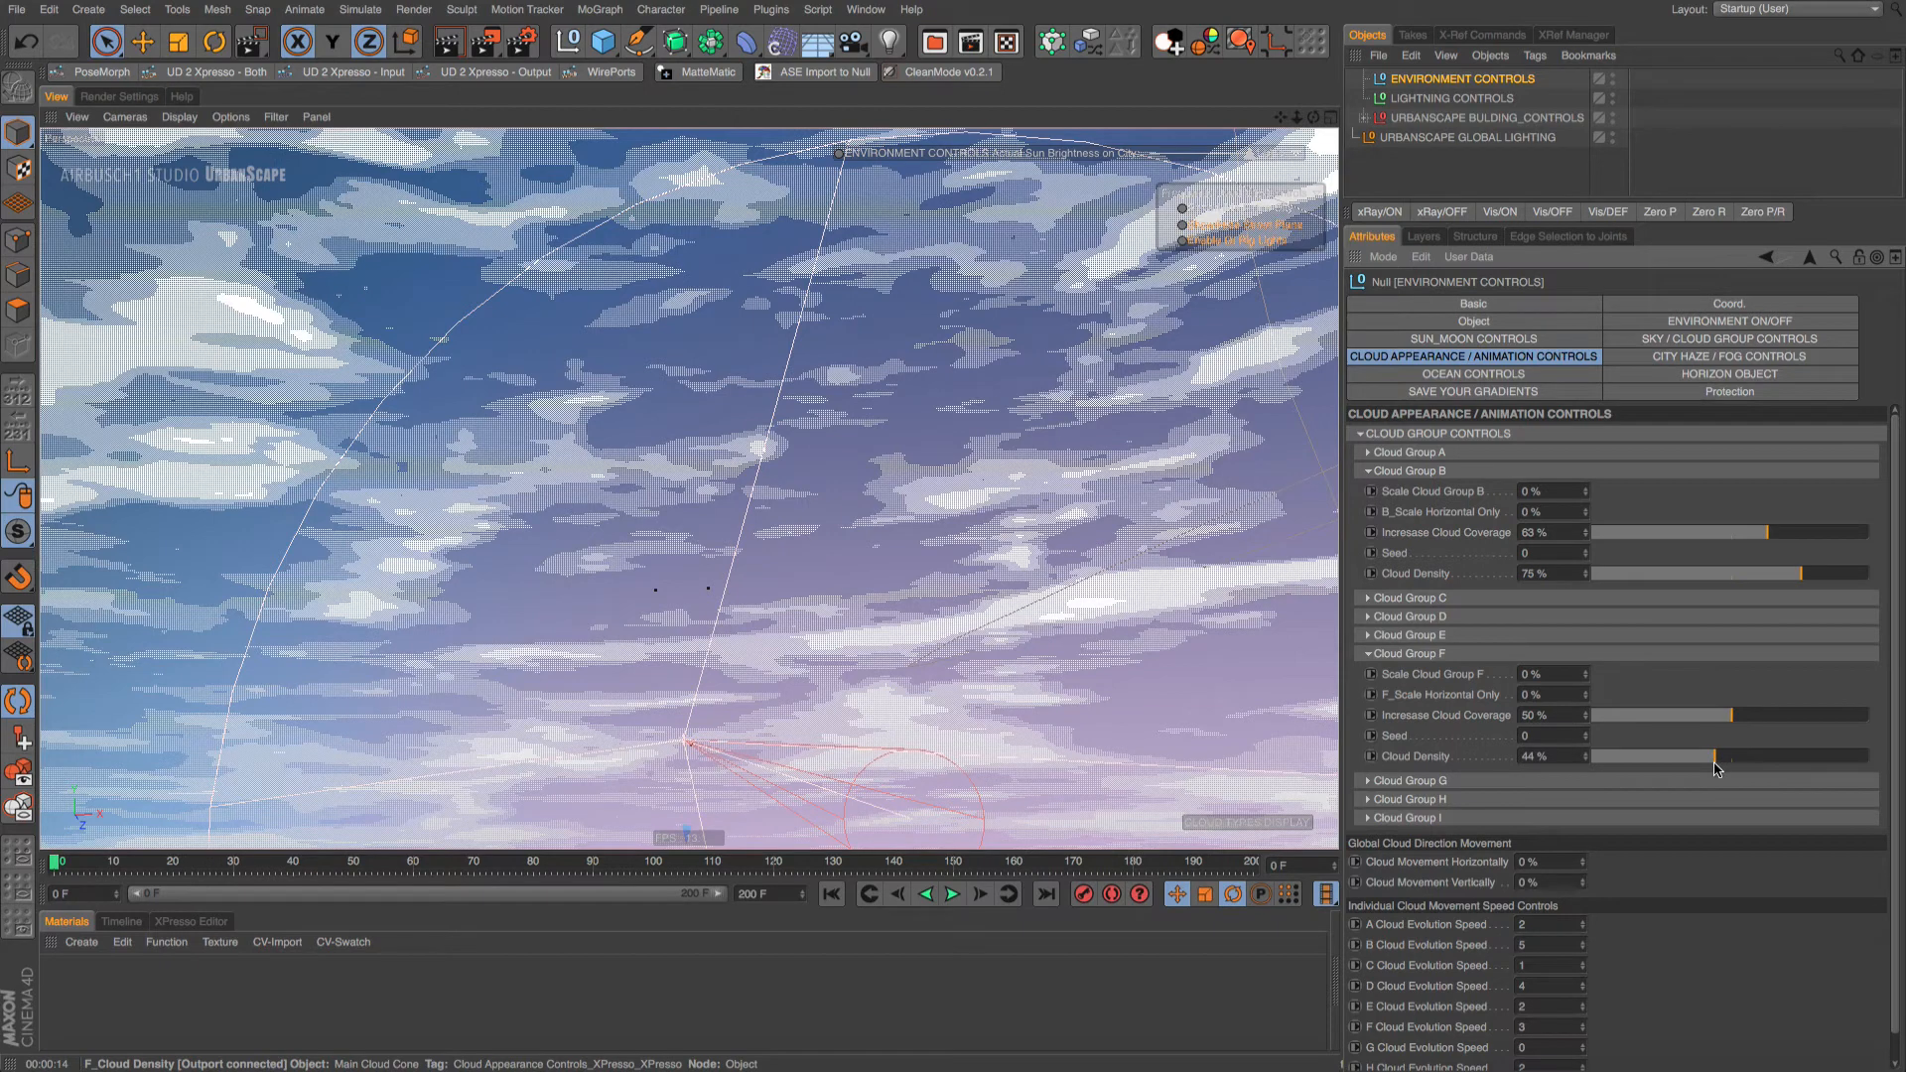
left_click_drag(1730, 723, 1719, 725)
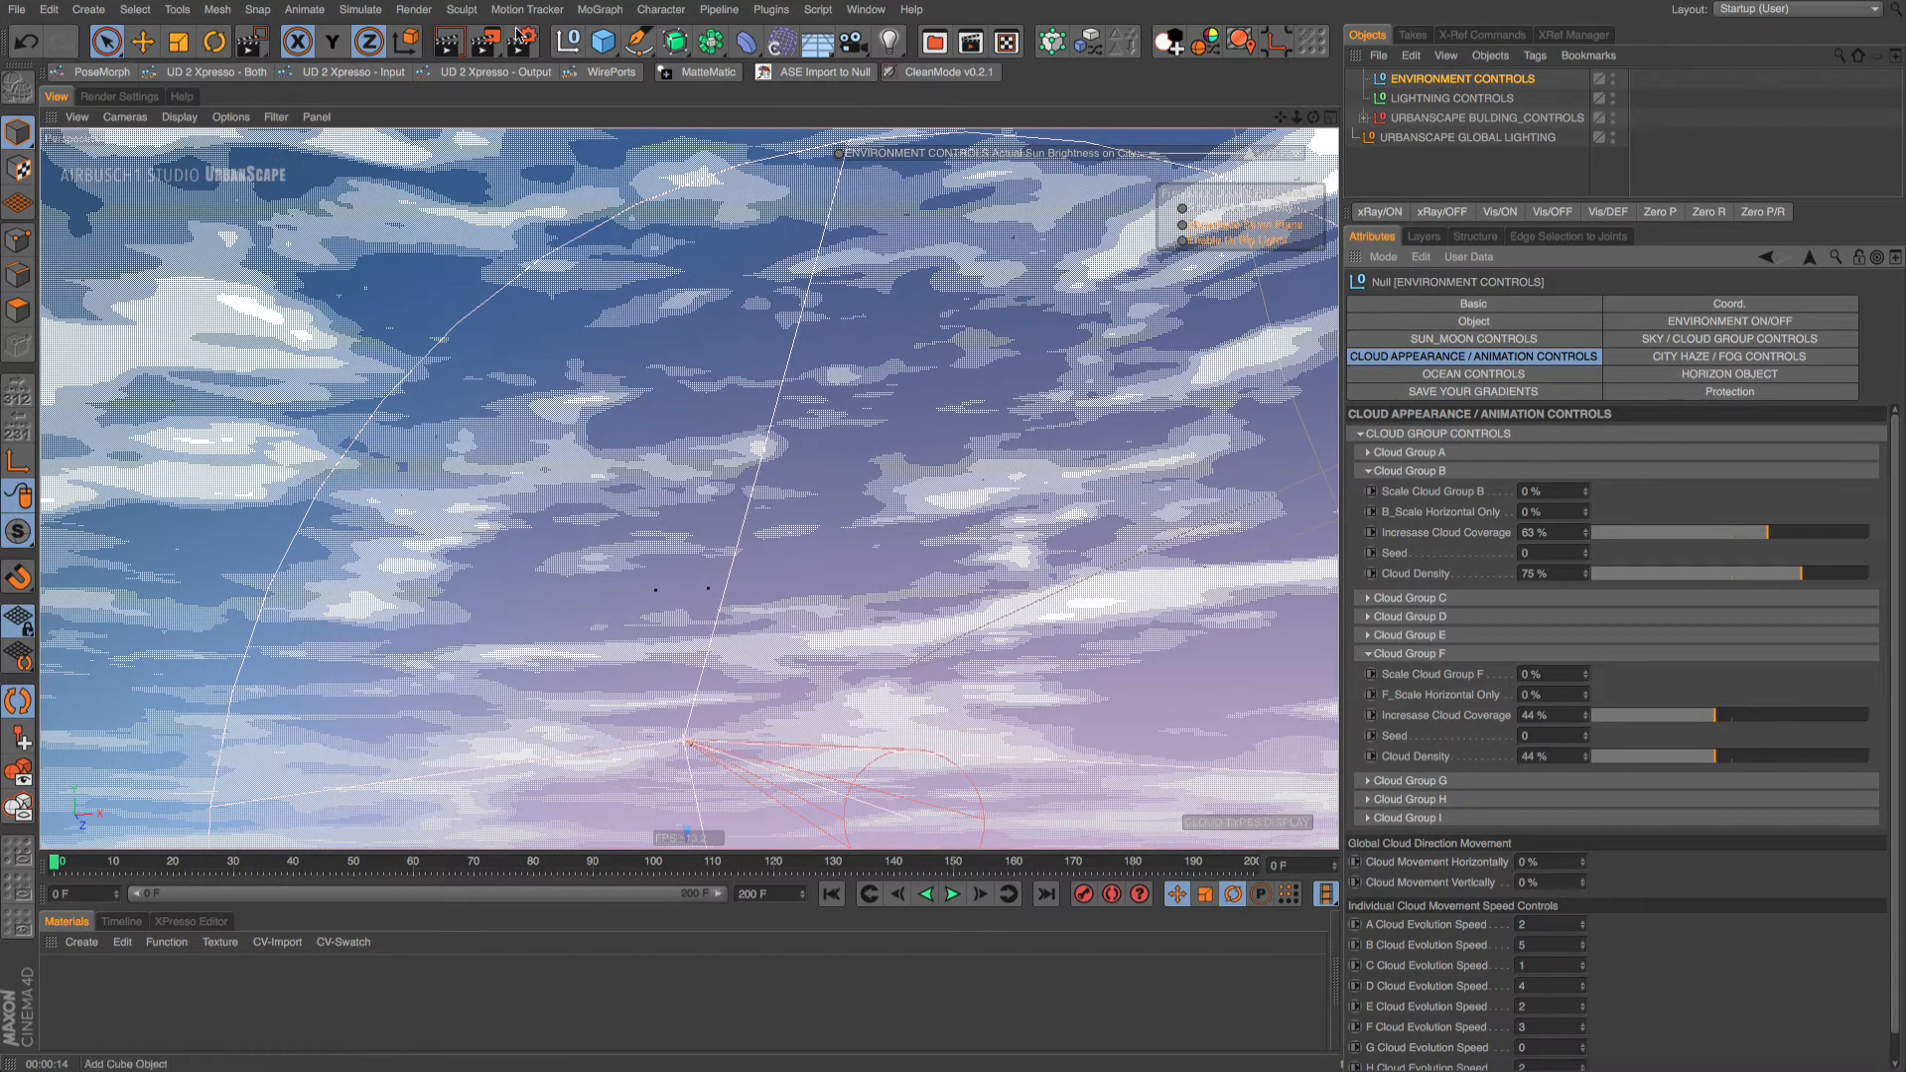
left_click(448, 44)
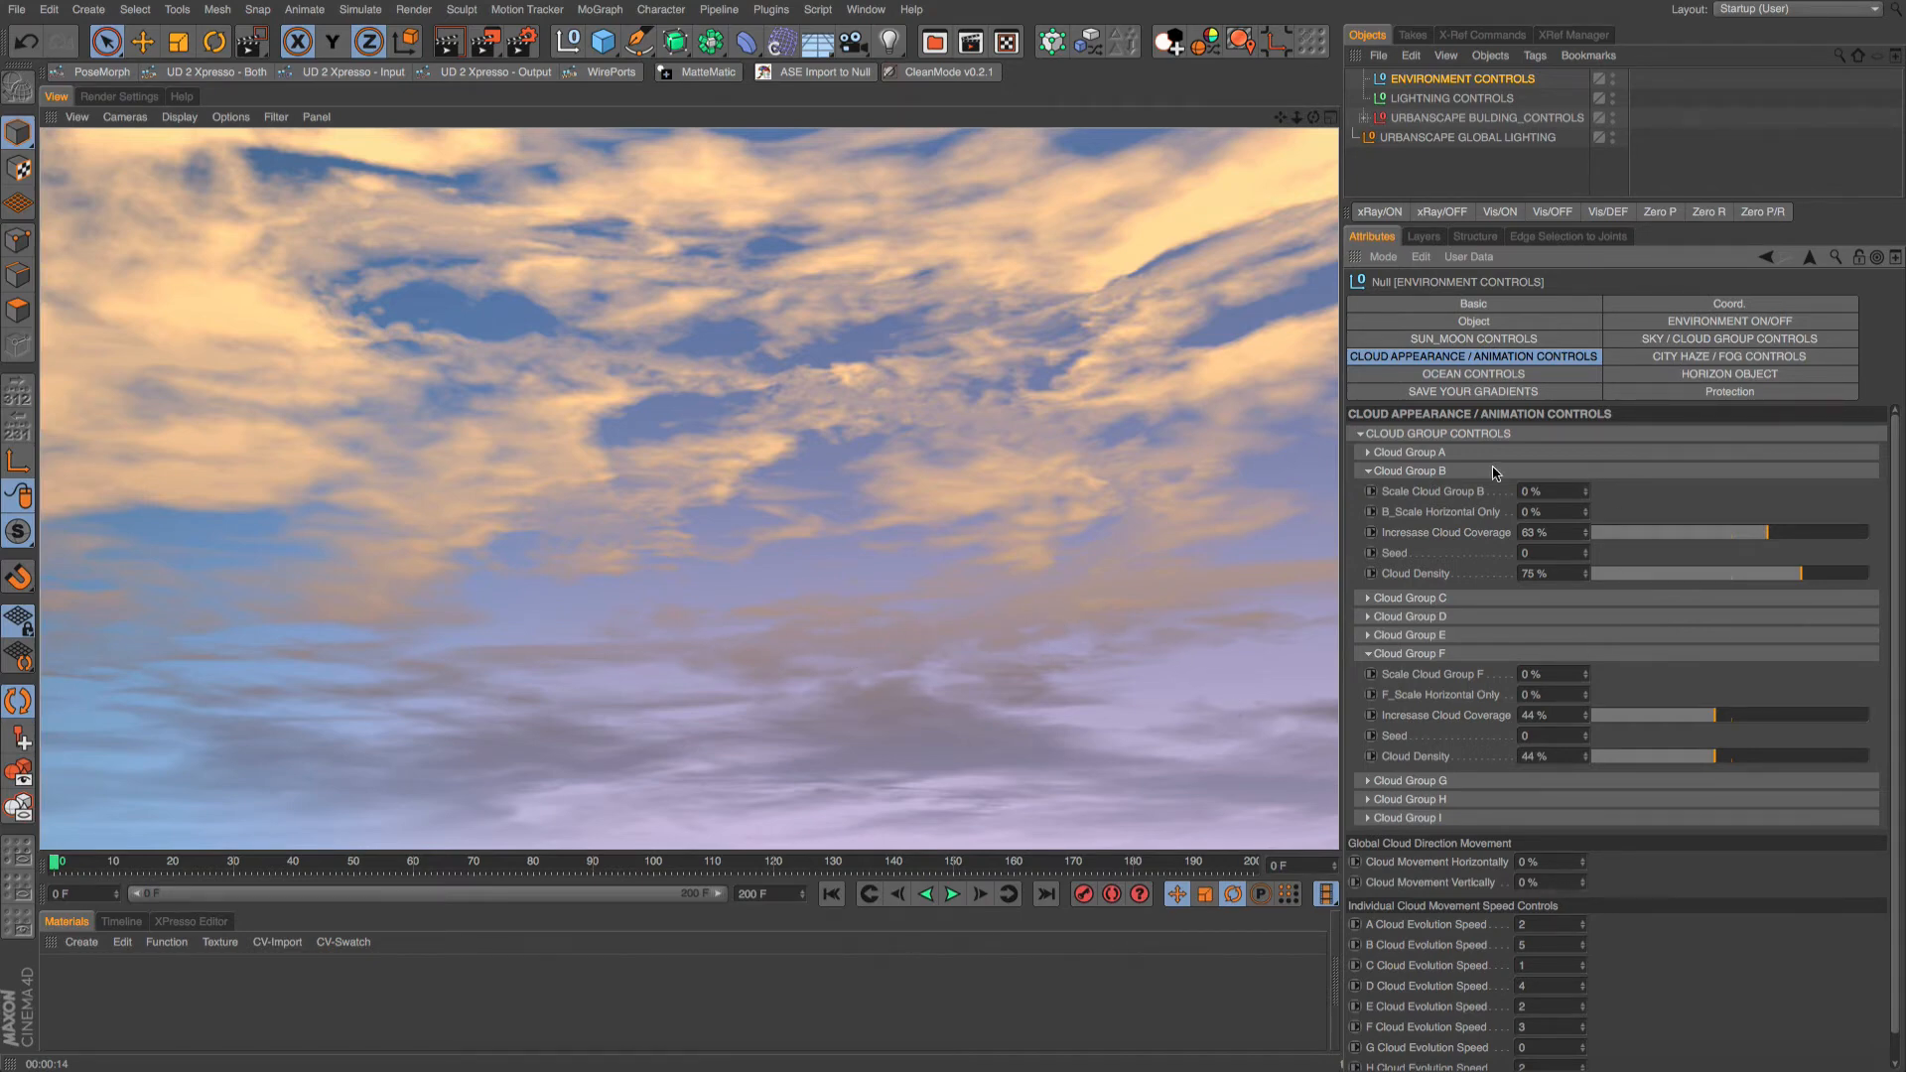
Preview Cloud Group B in a render at 147 % scale, and again at 52 % horizontal-only scale, resetting each to 0 %
key("a")
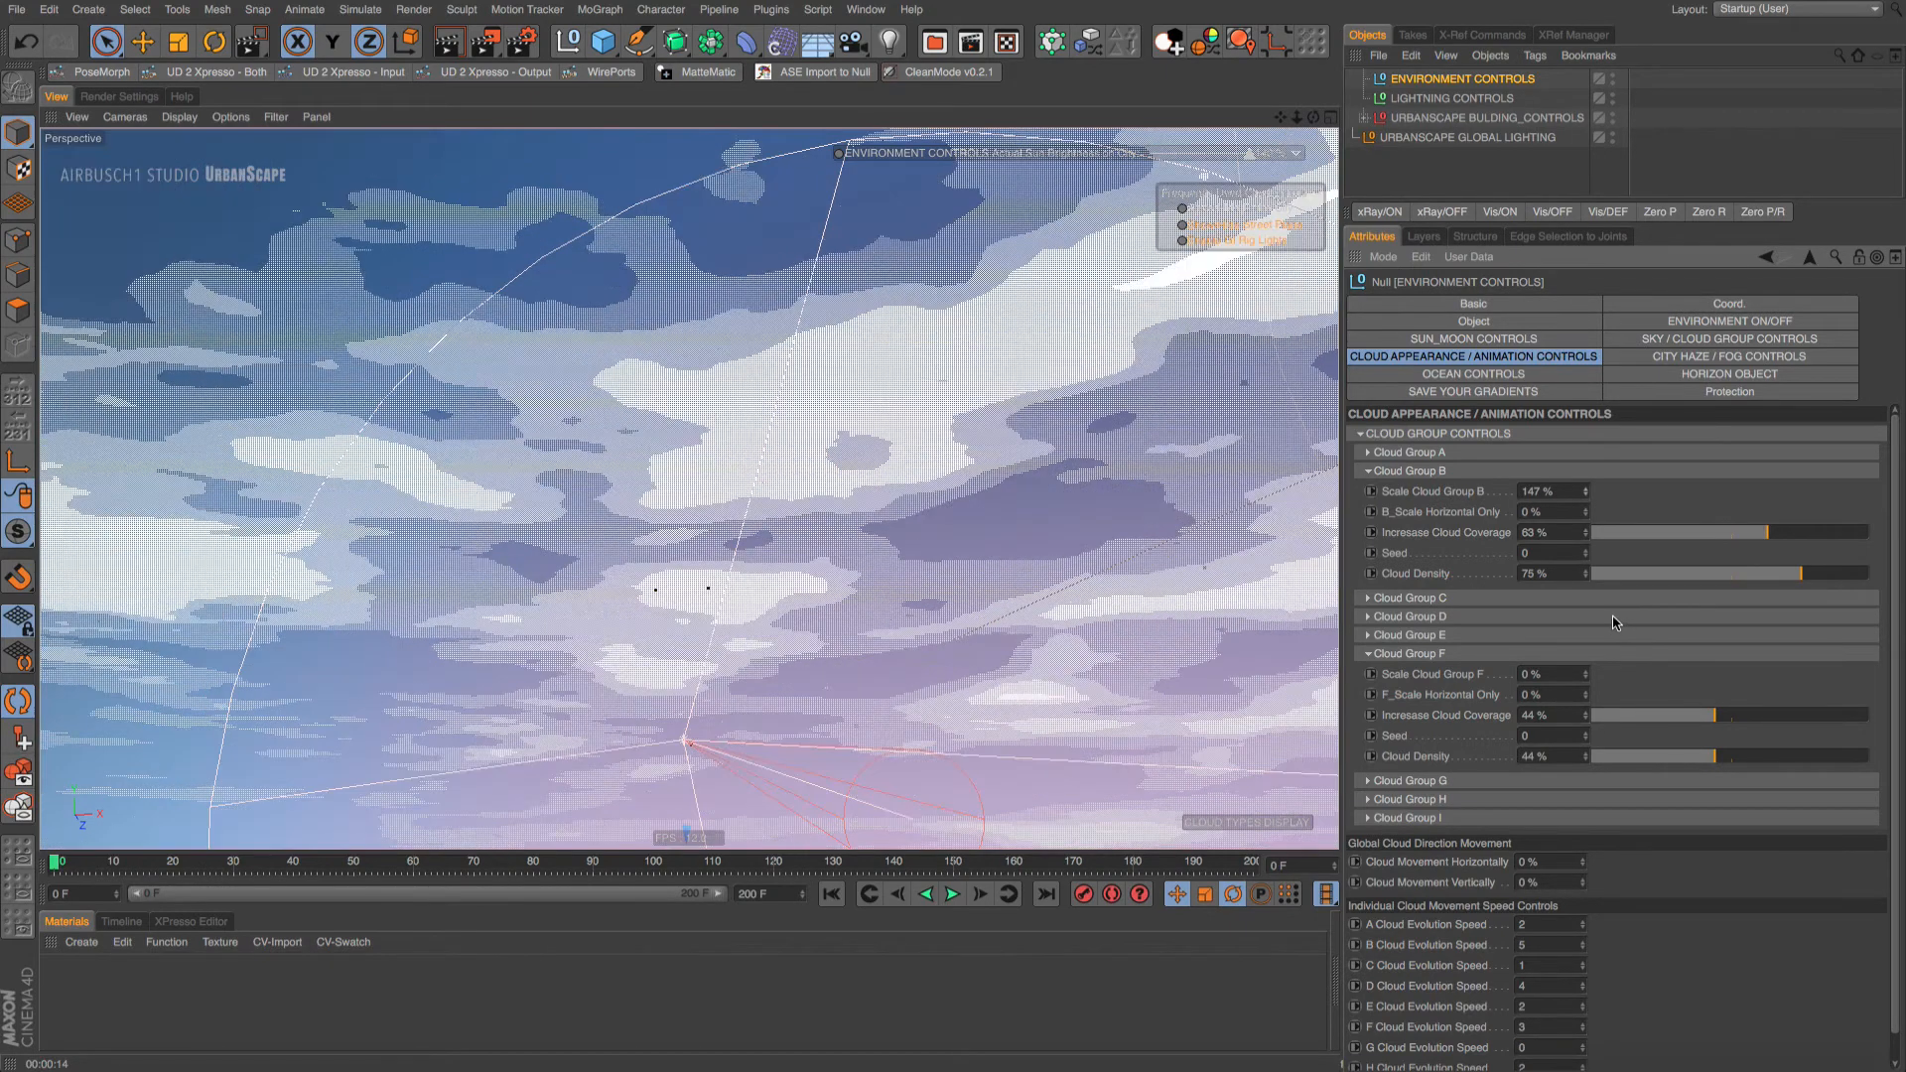
key("ctrl+r")
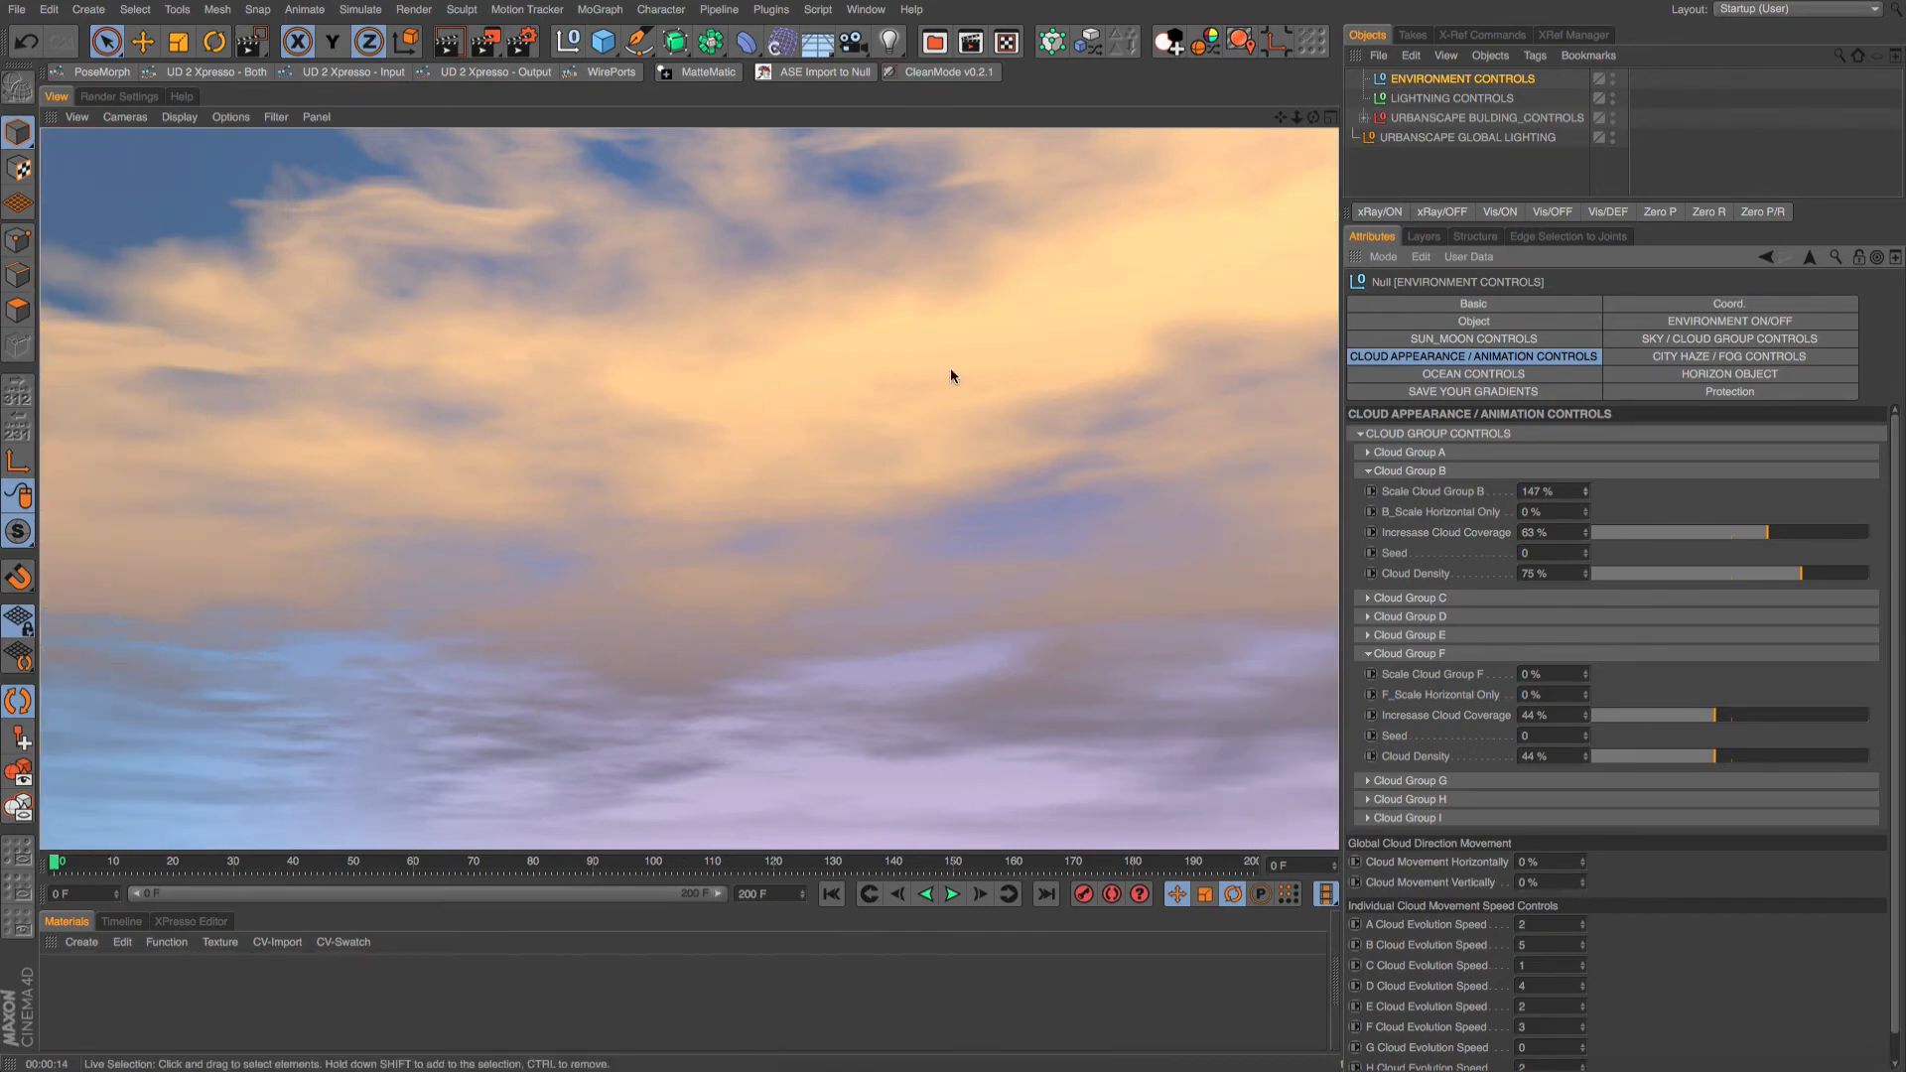
right_click(1587, 491)
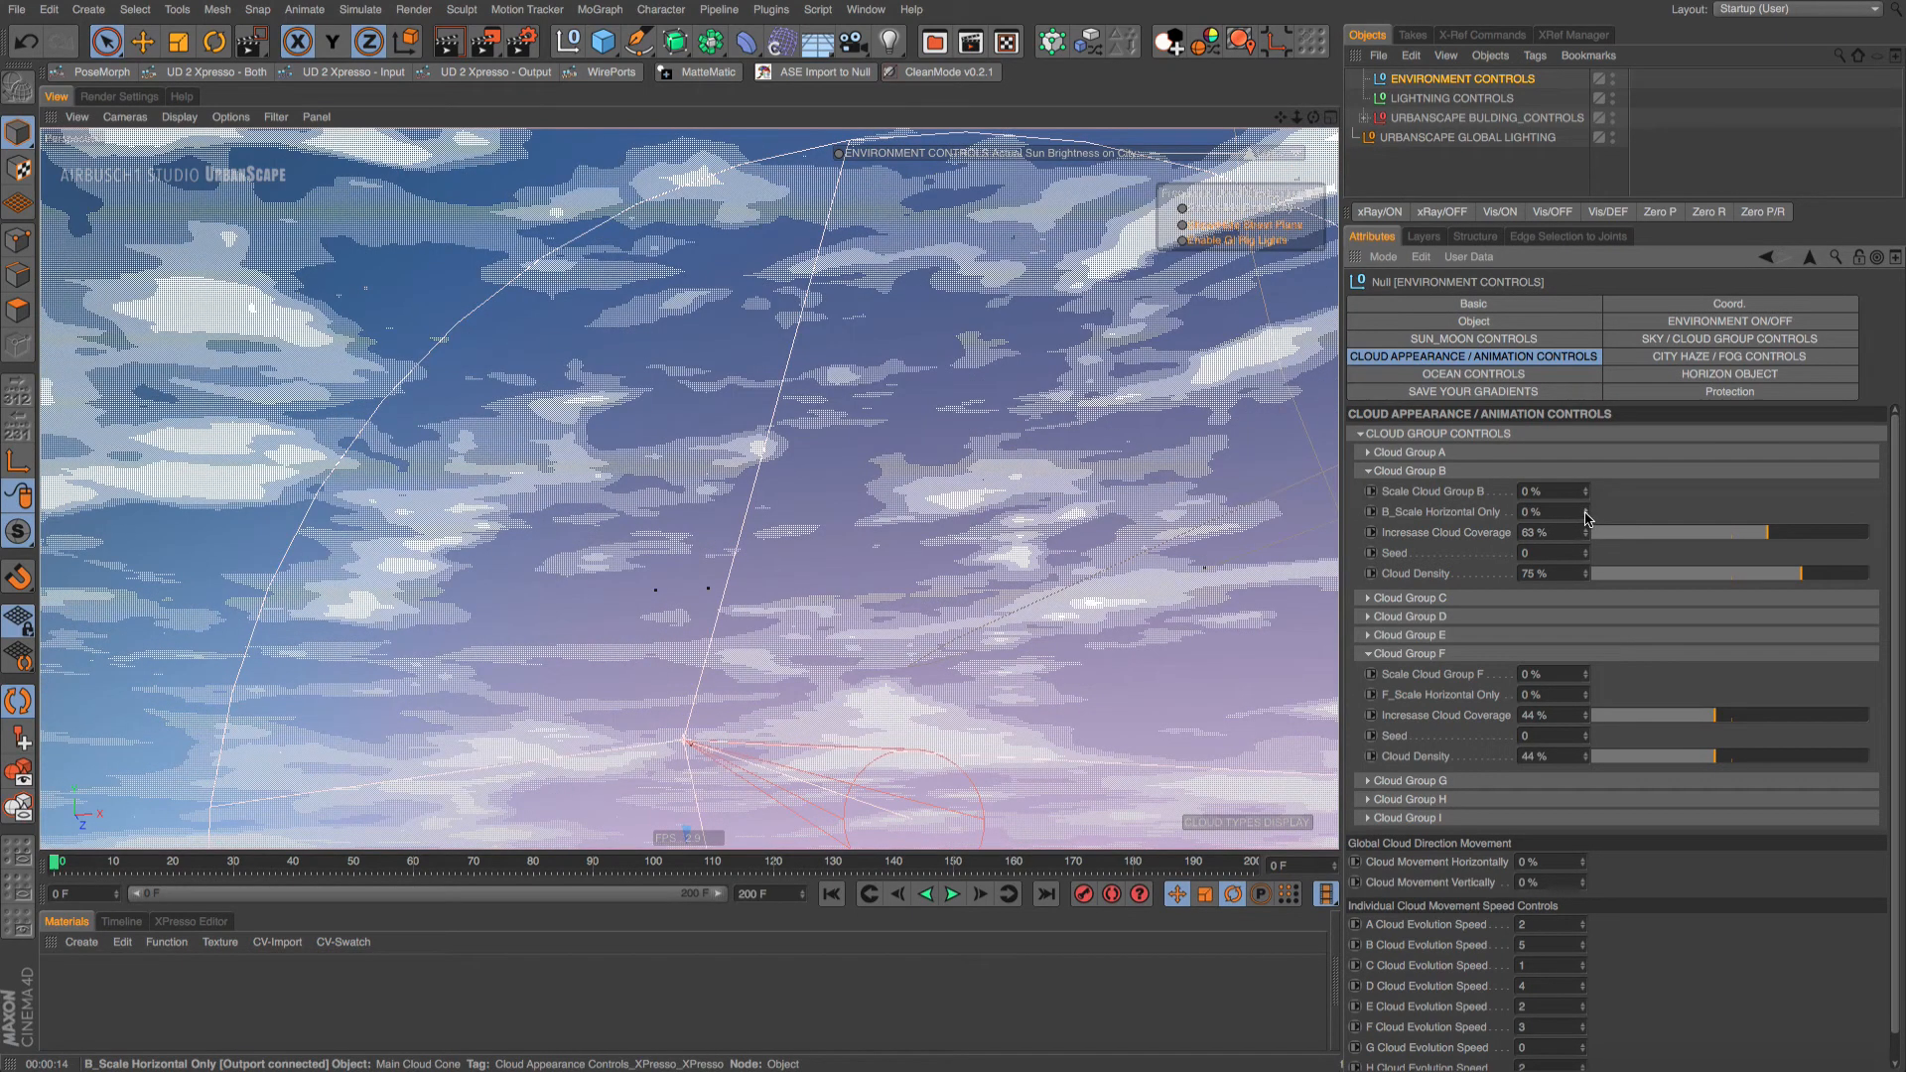
left_click_drag(1587, 517, 1586, 501)
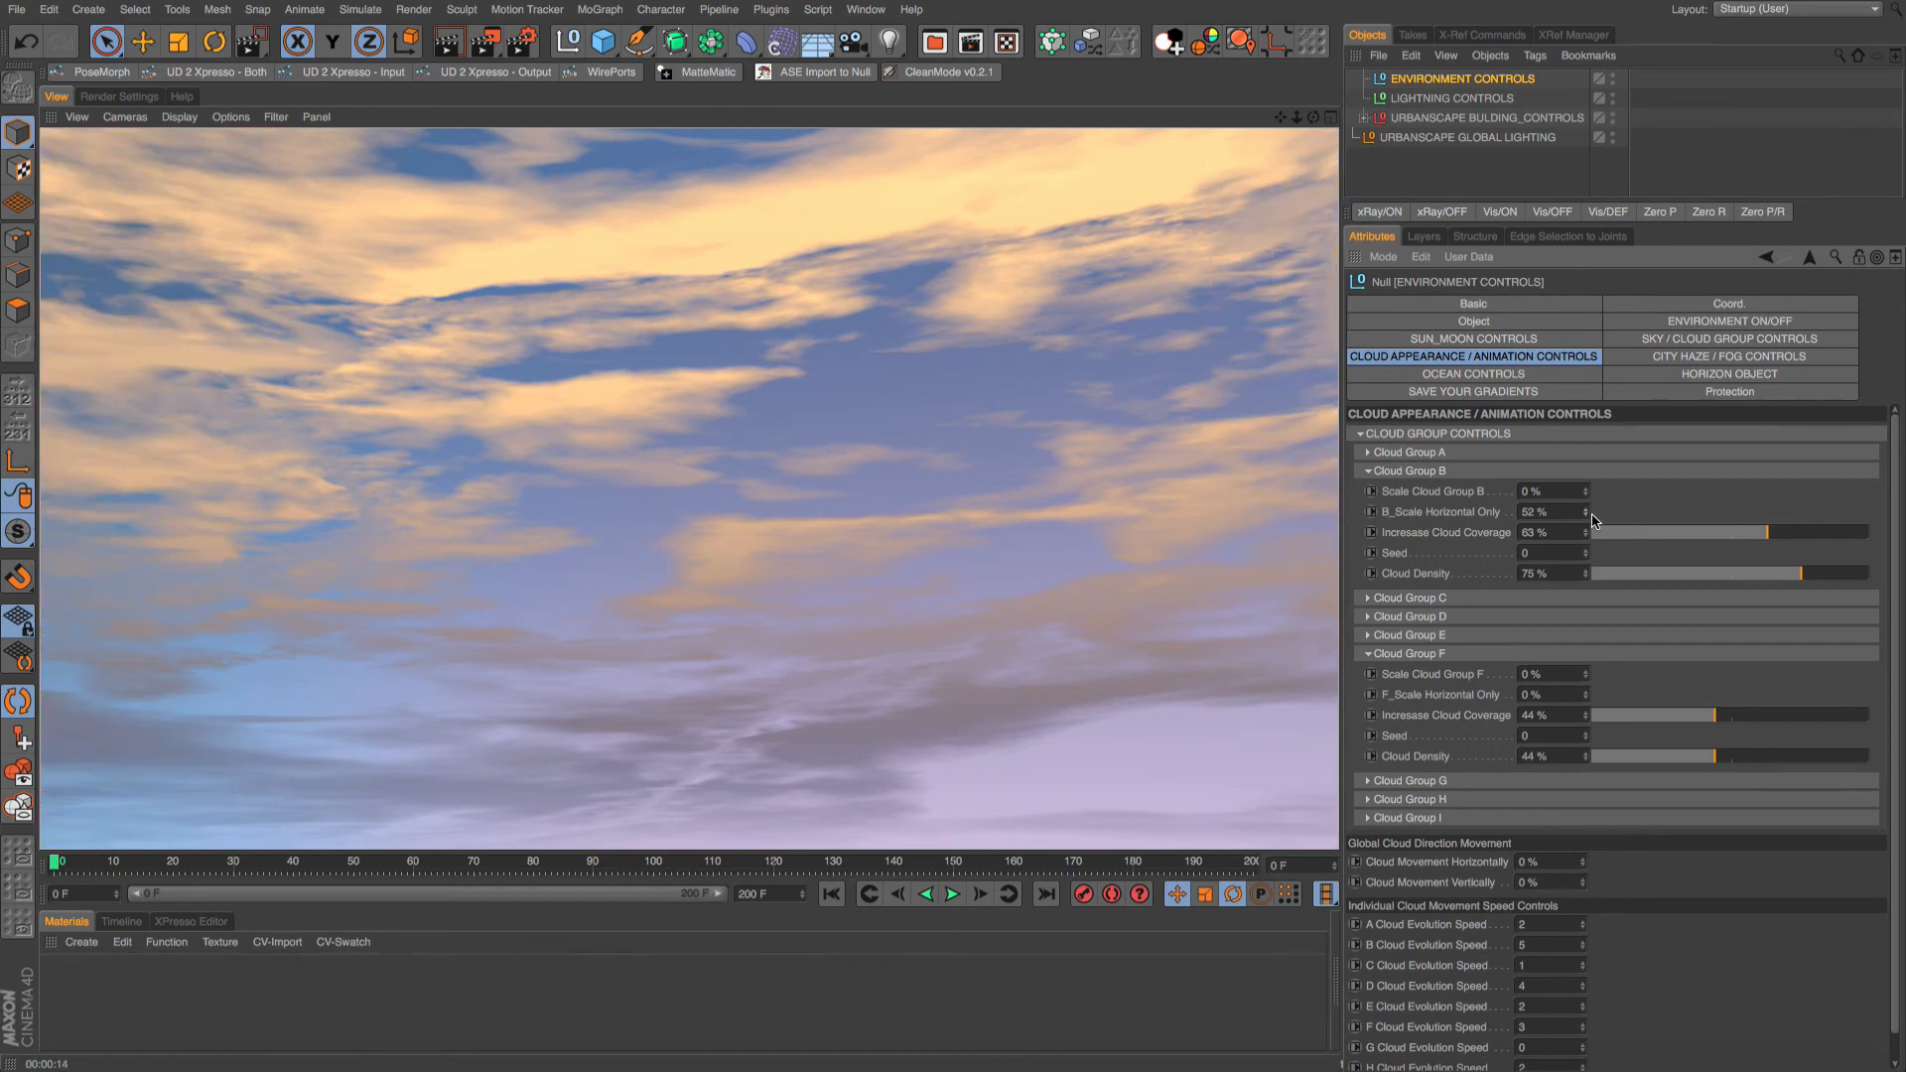
right_click(1586, 512)
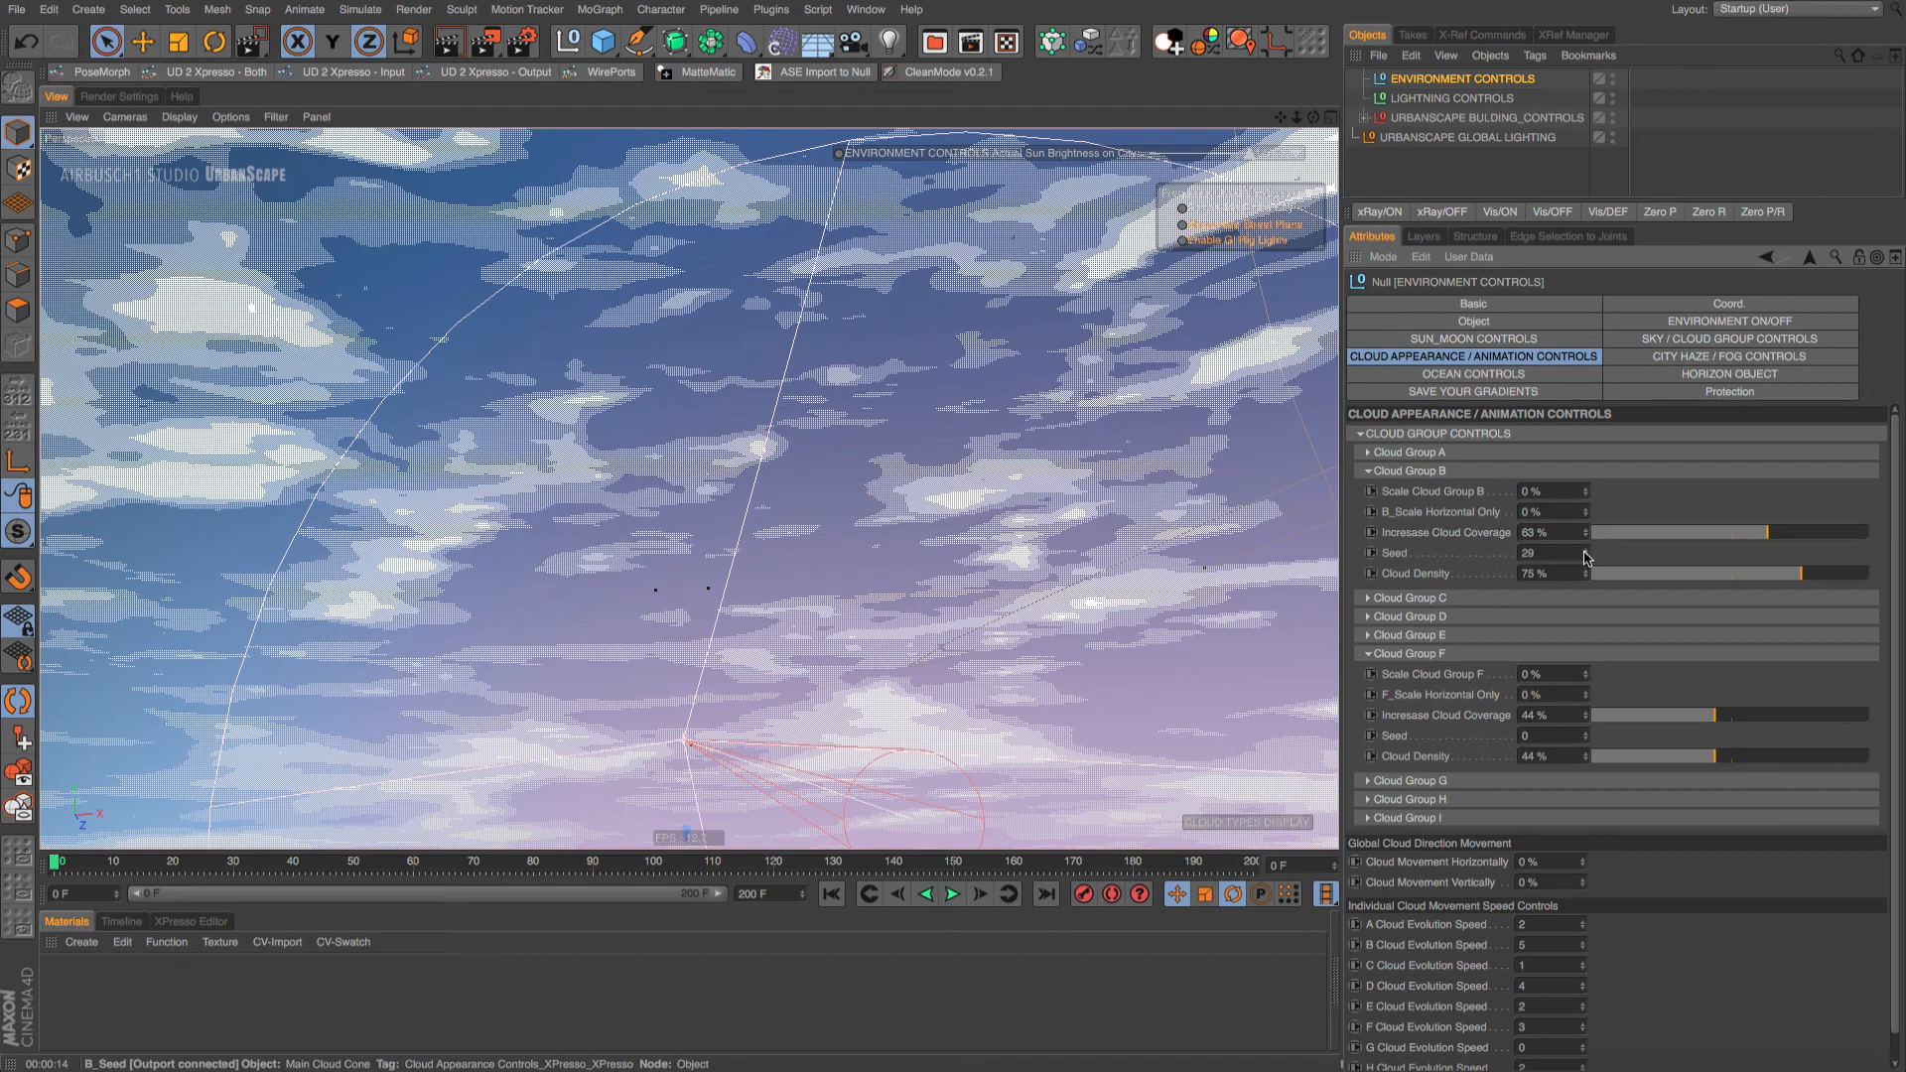
Render the viewport with Cloud Group B's seed set to 29, and collapse the Cloud Group F controls, keeping group B expanded
left_click(449, 42)
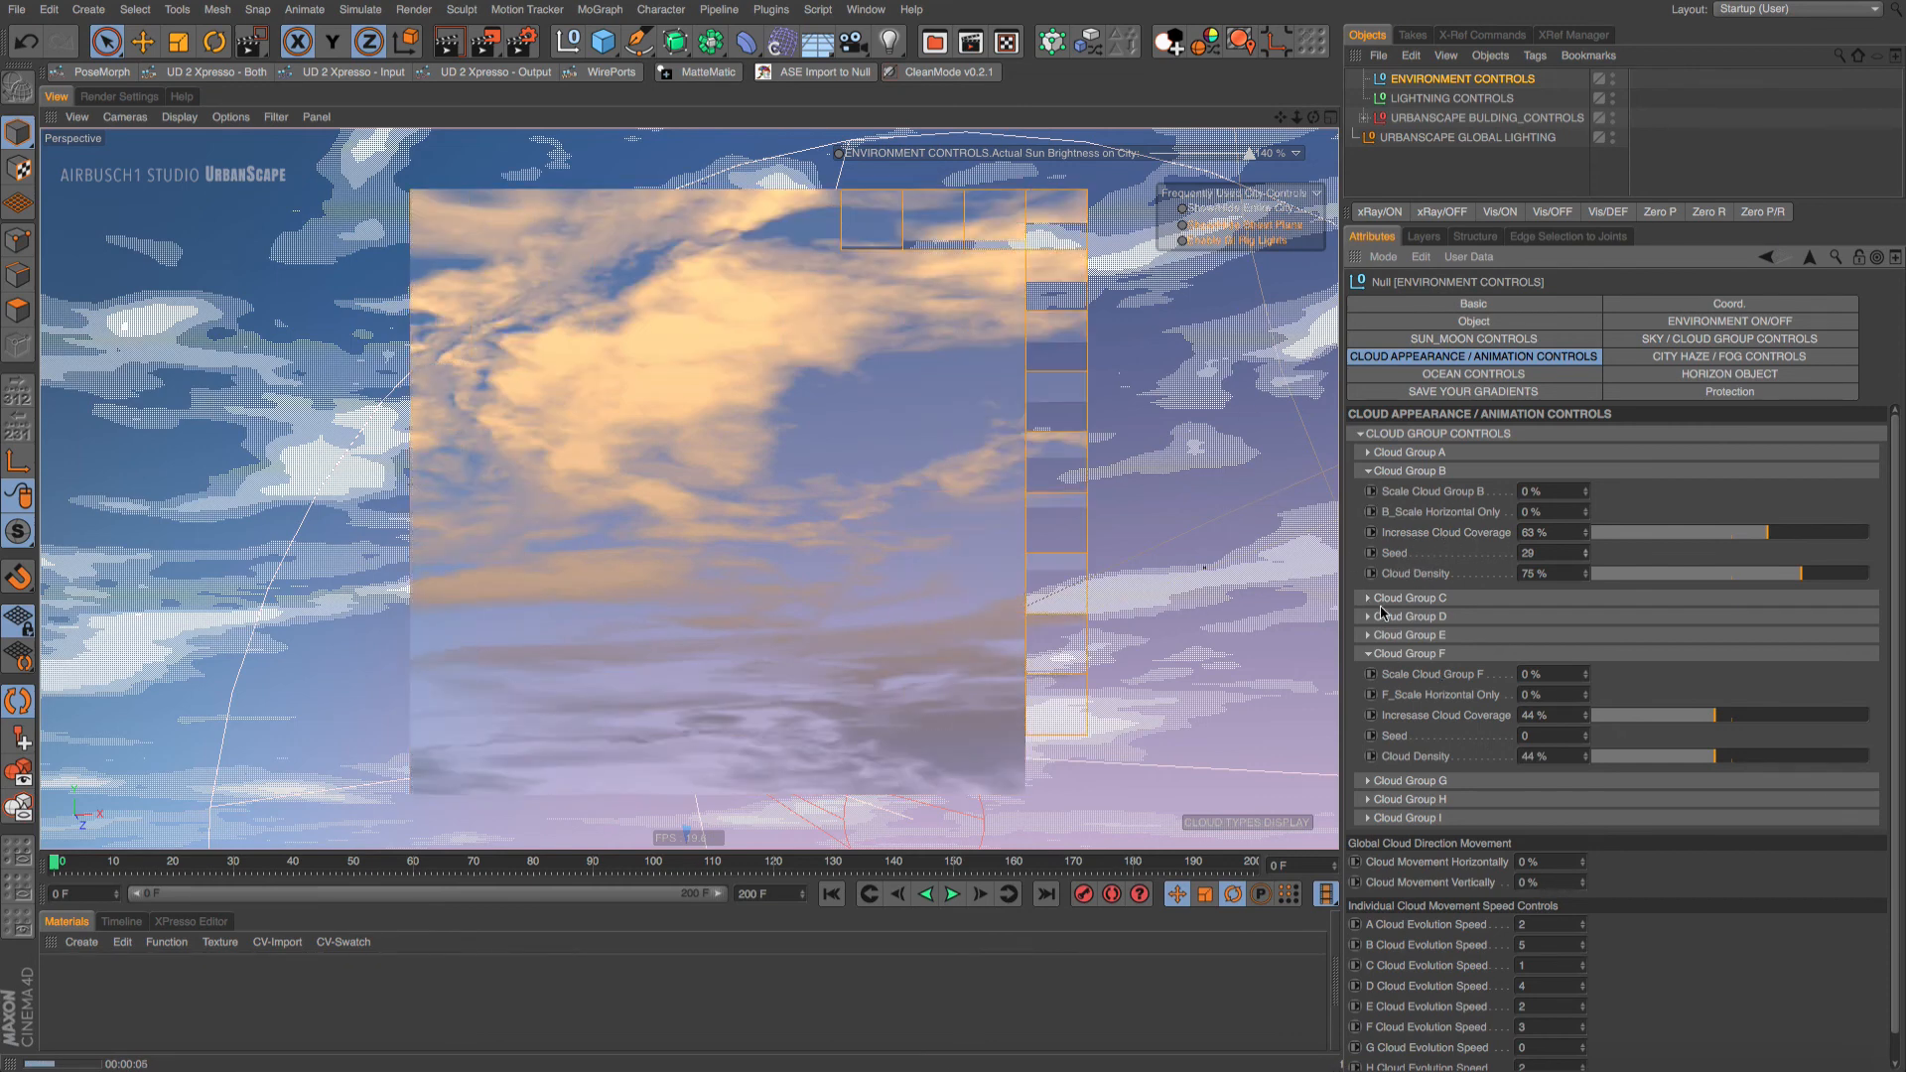
left_click(1368, 781)
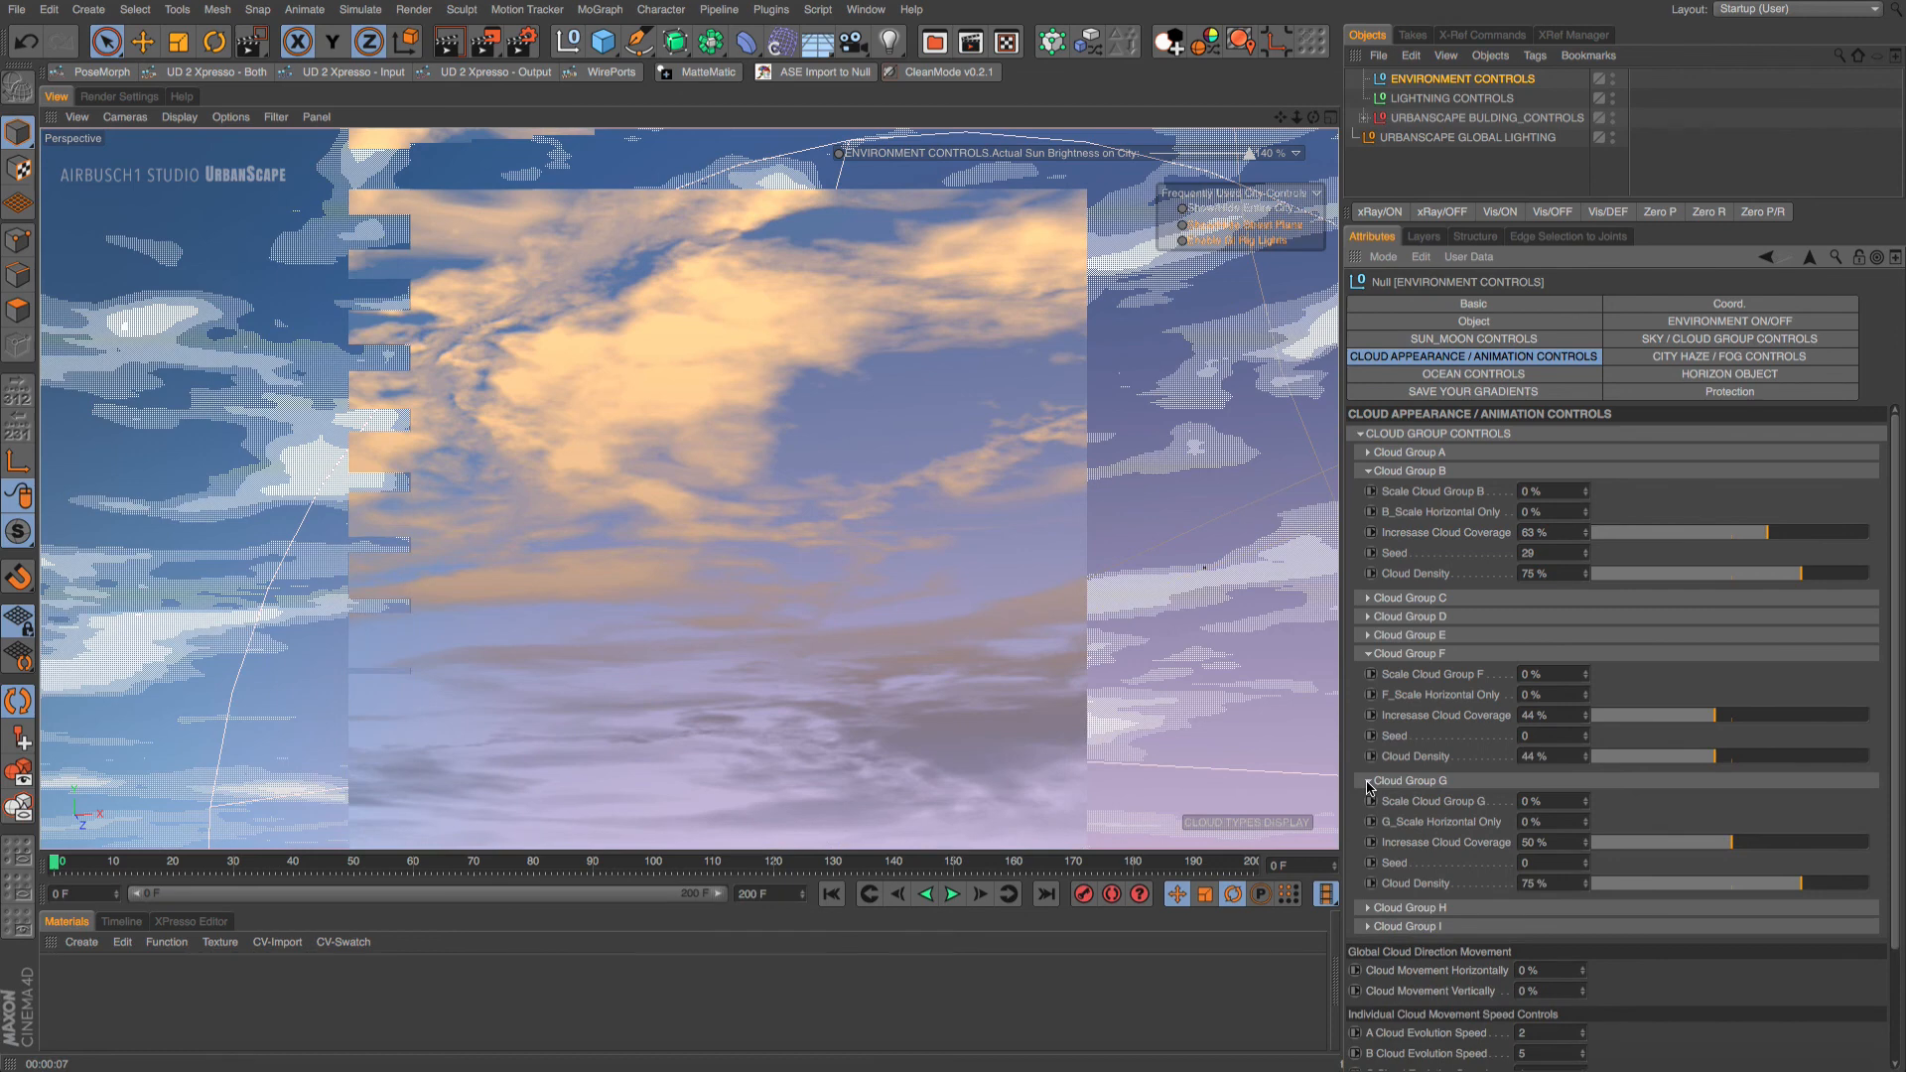
left_click(1368, 781)
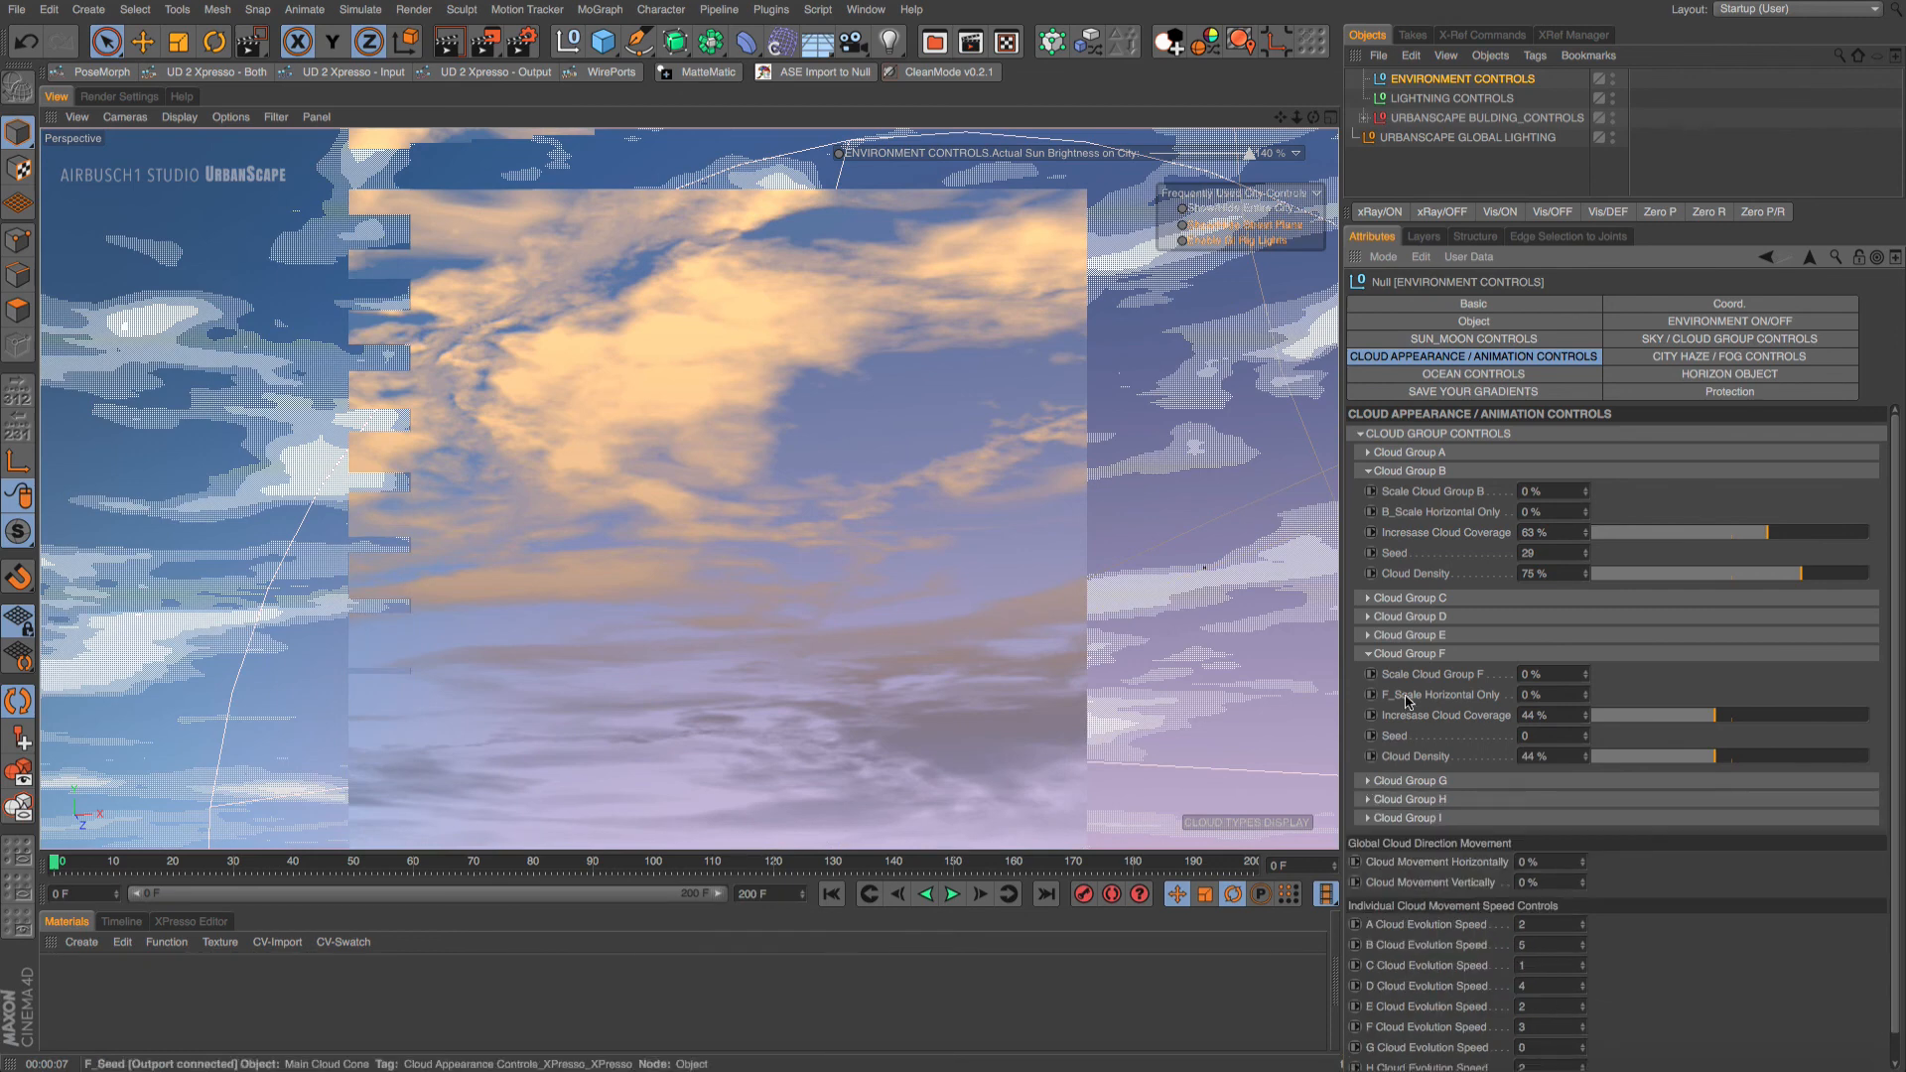
left_click(1369, 655)
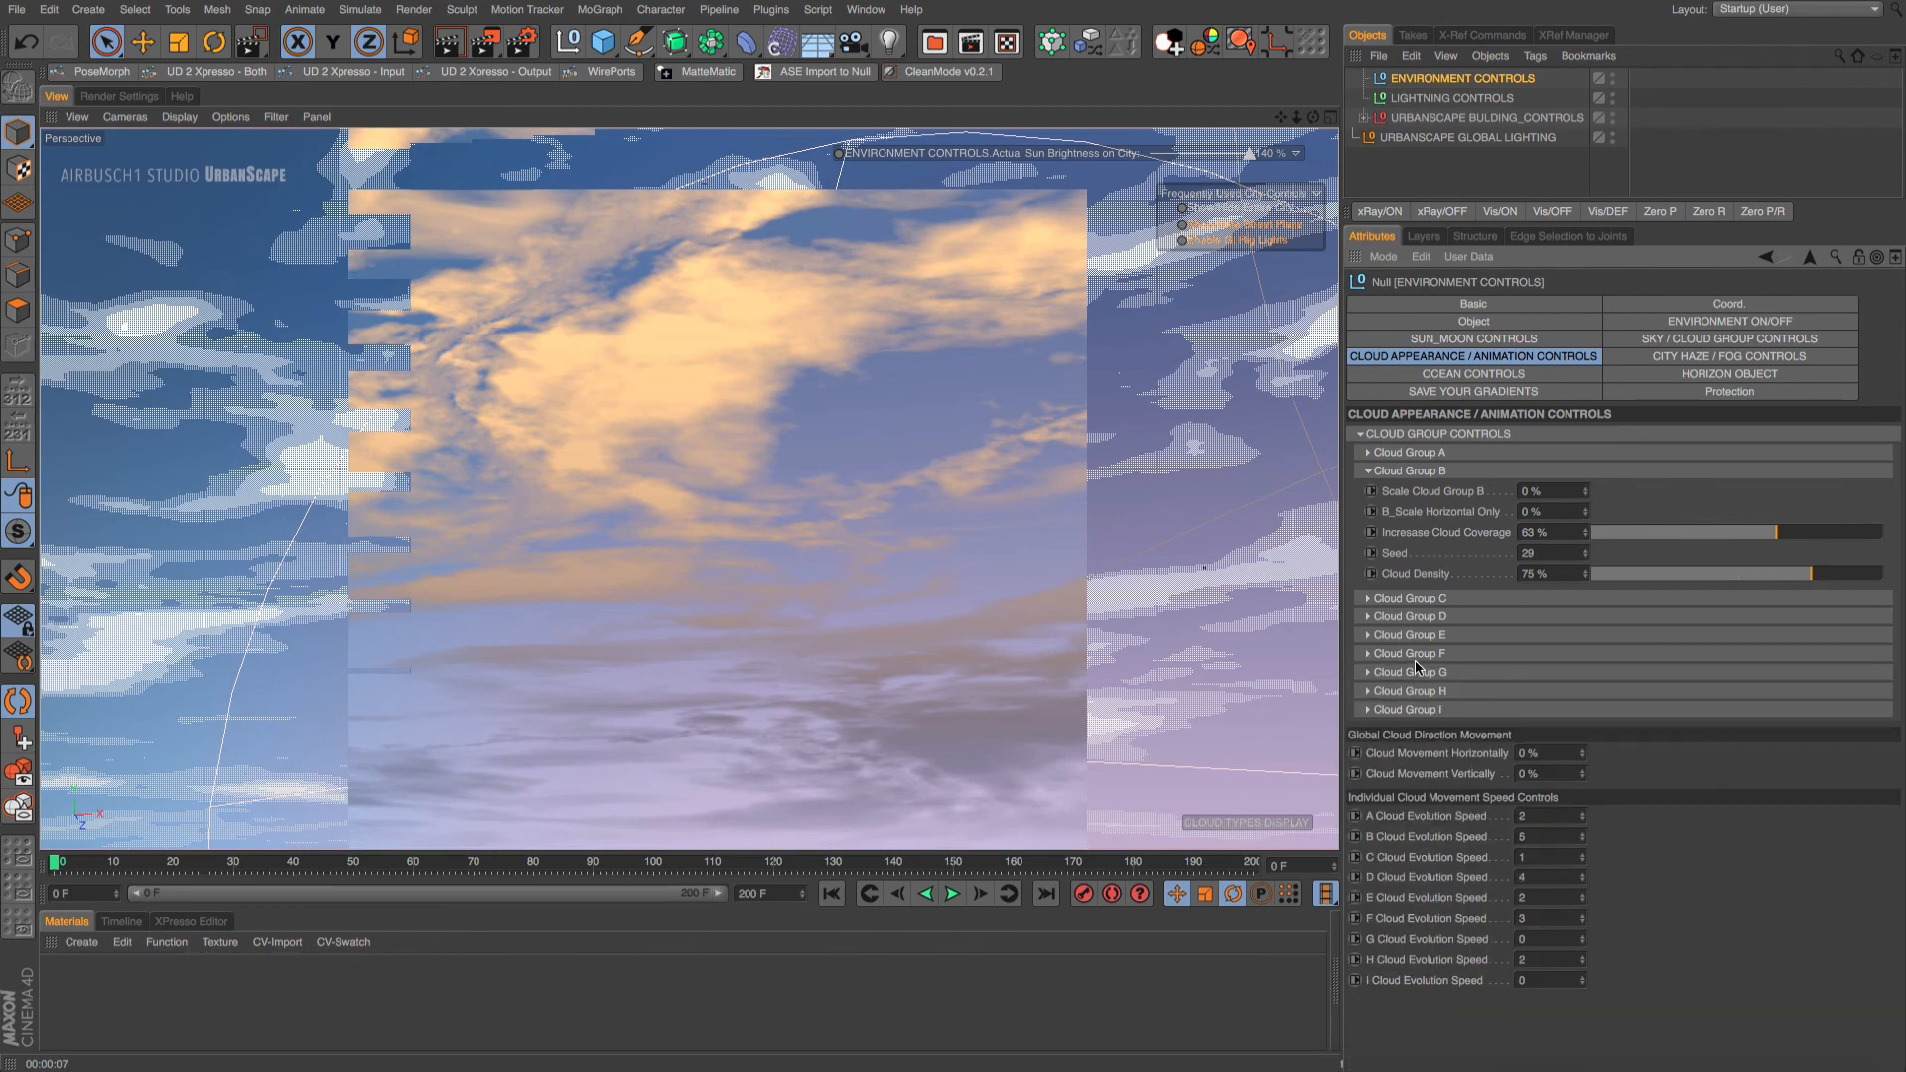
left_click(1369, 471)
left_click(1366, 472)
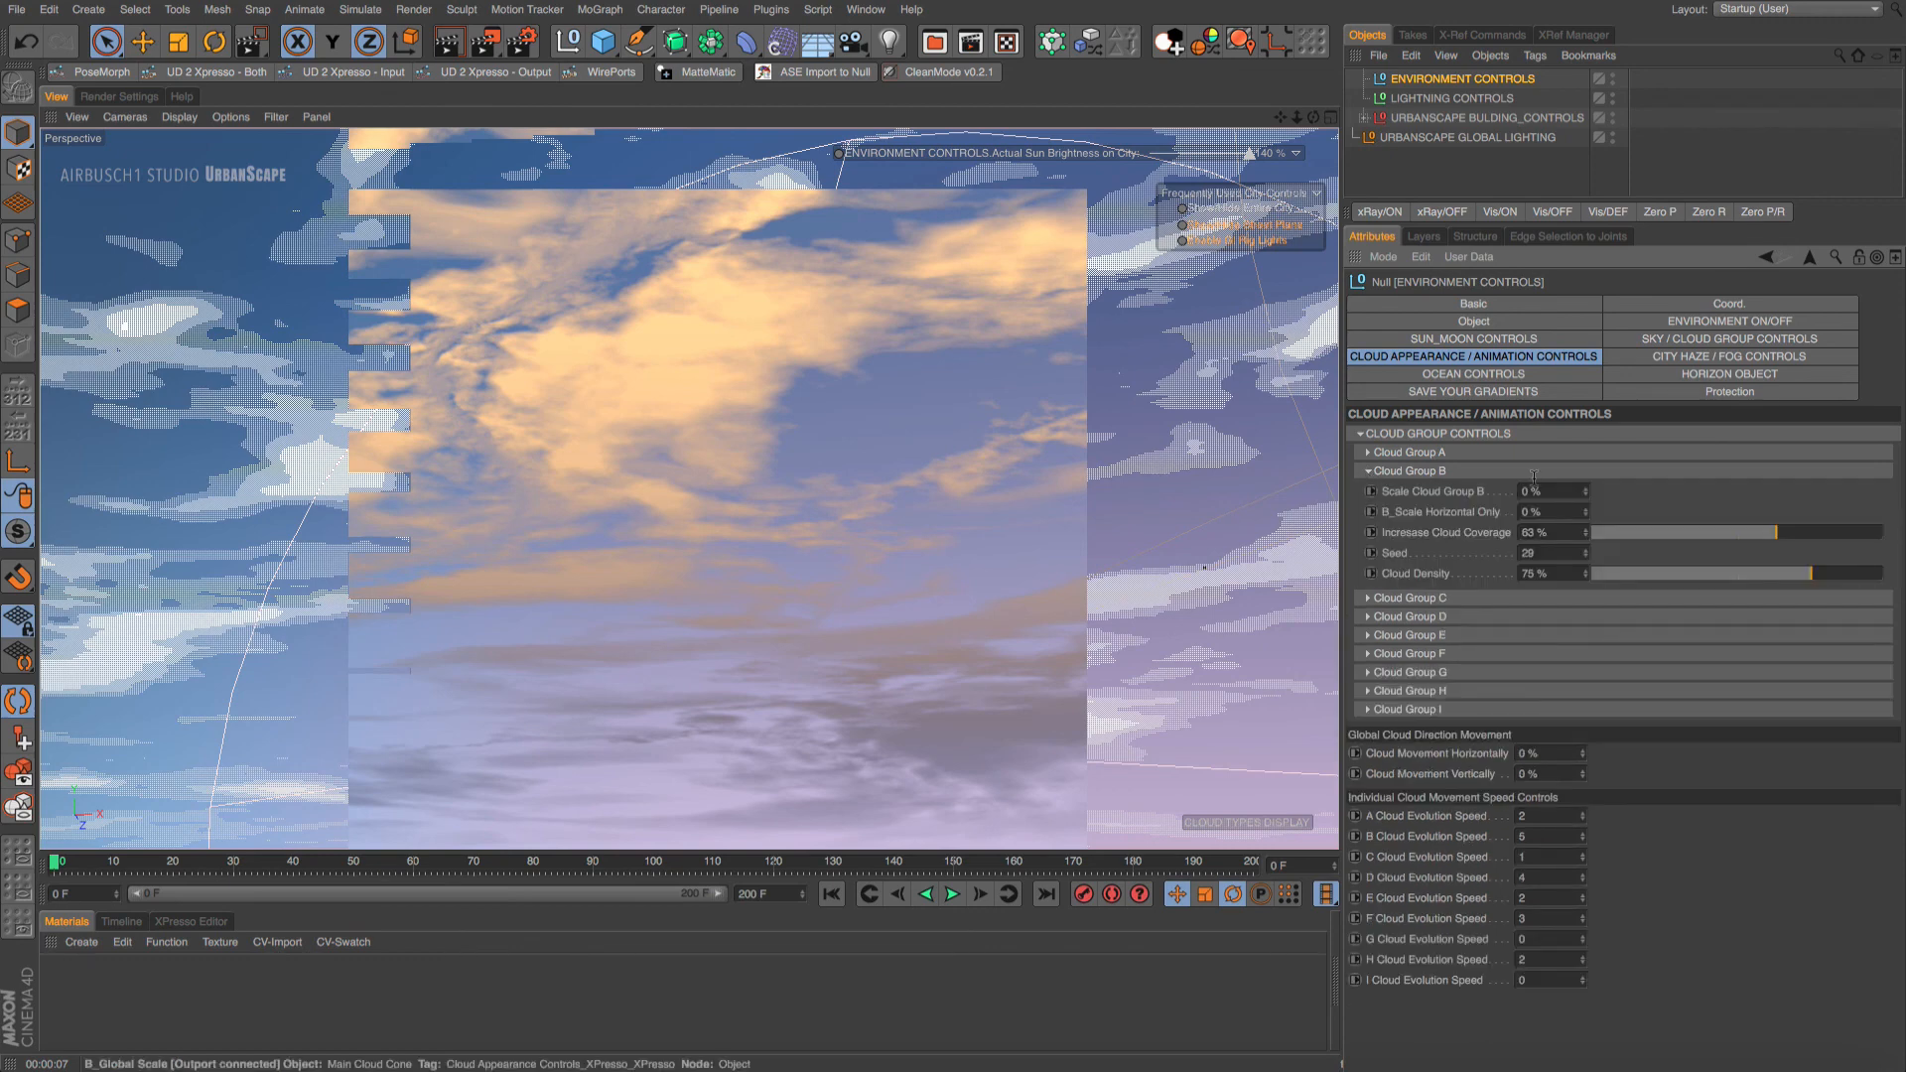